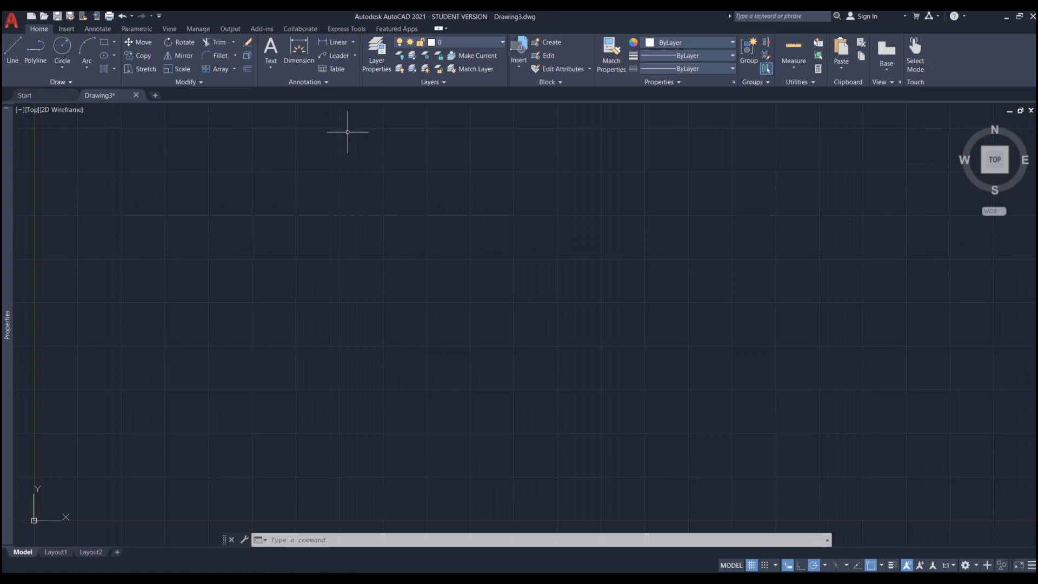
click(303, 83)
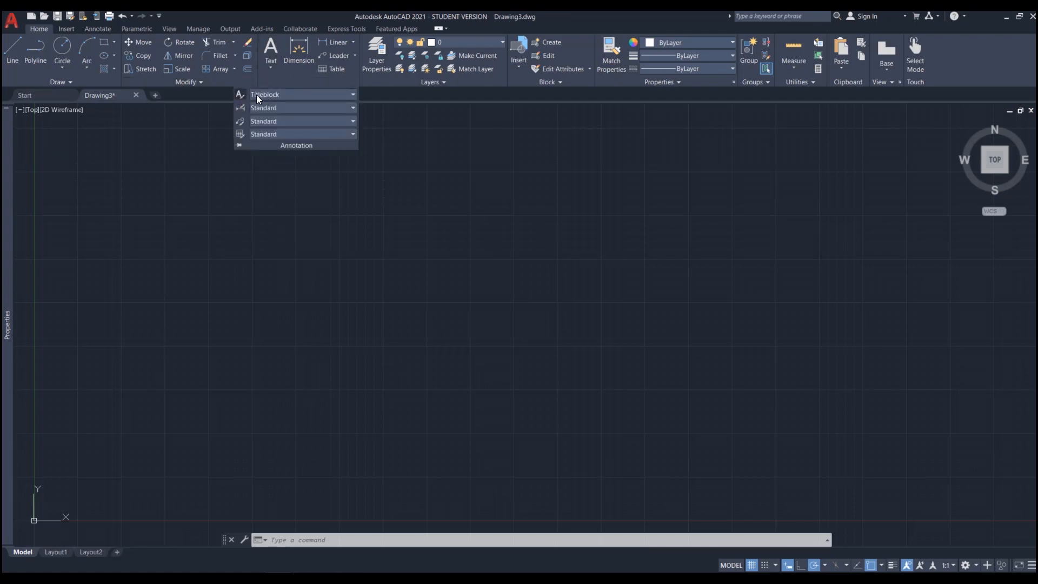
click(352, 94)
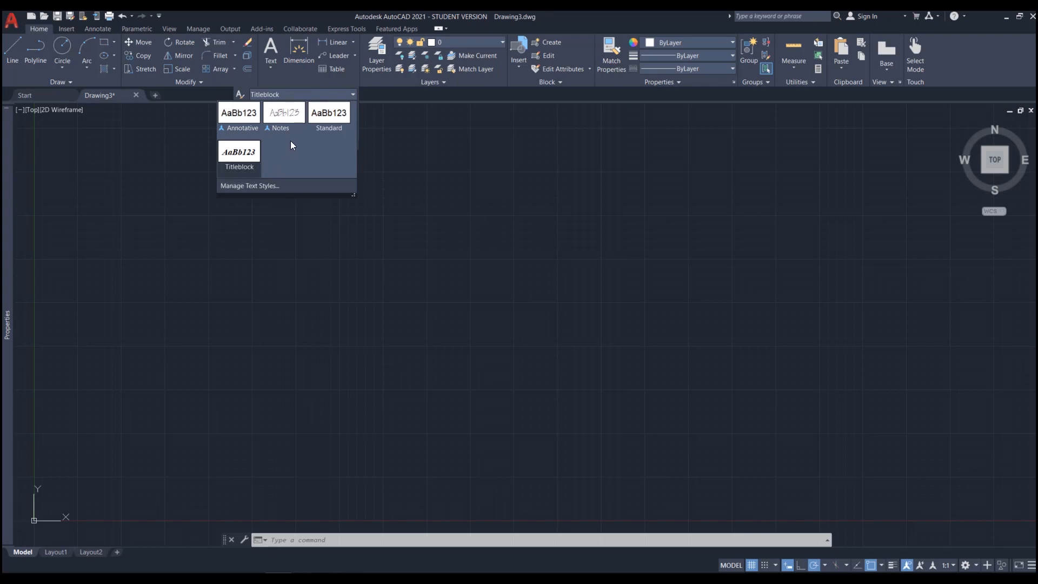
click(349, 81)
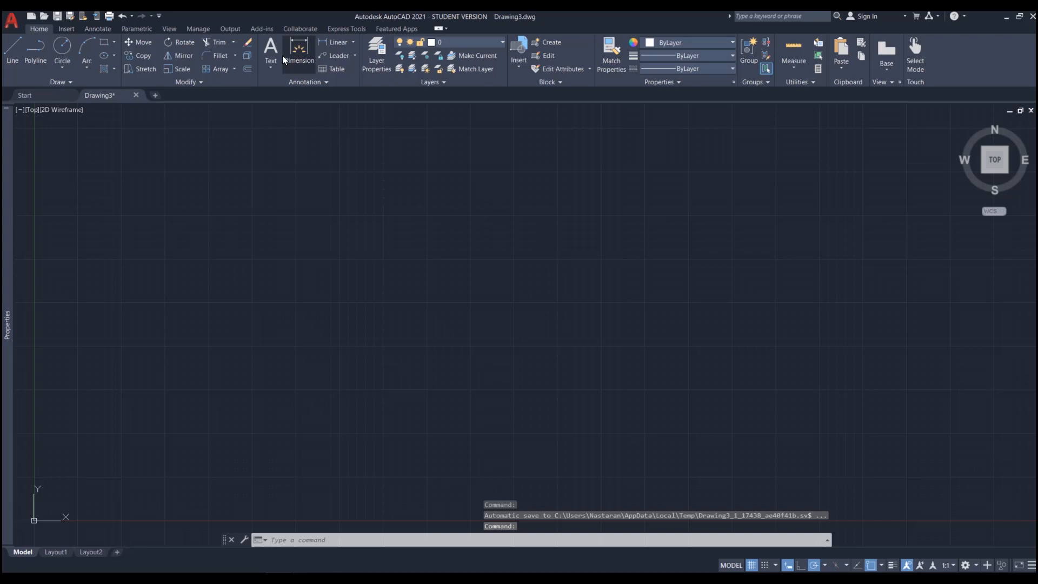
click(323, 78)
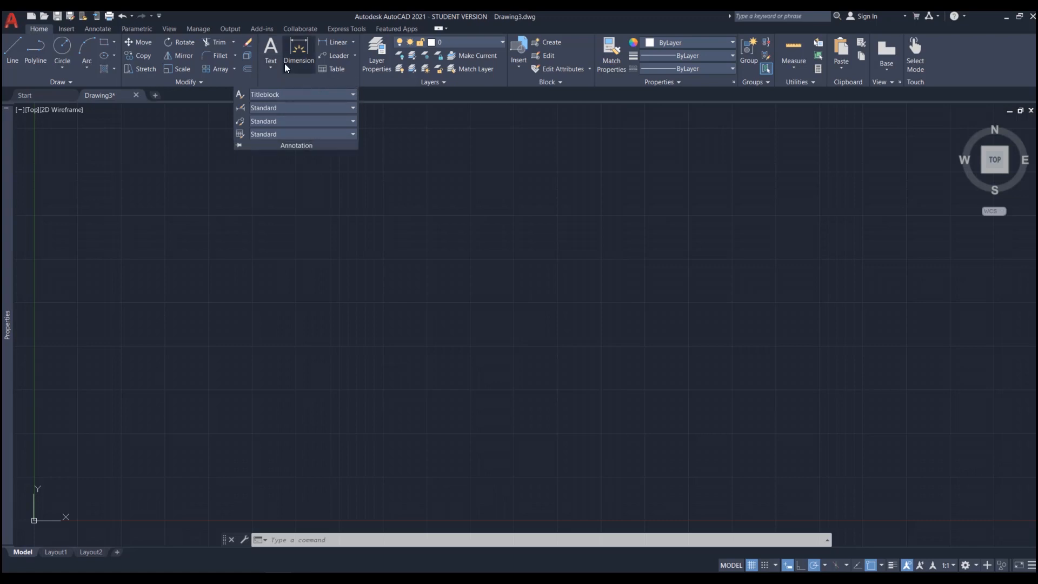
key(Escape)
click(385, 188)
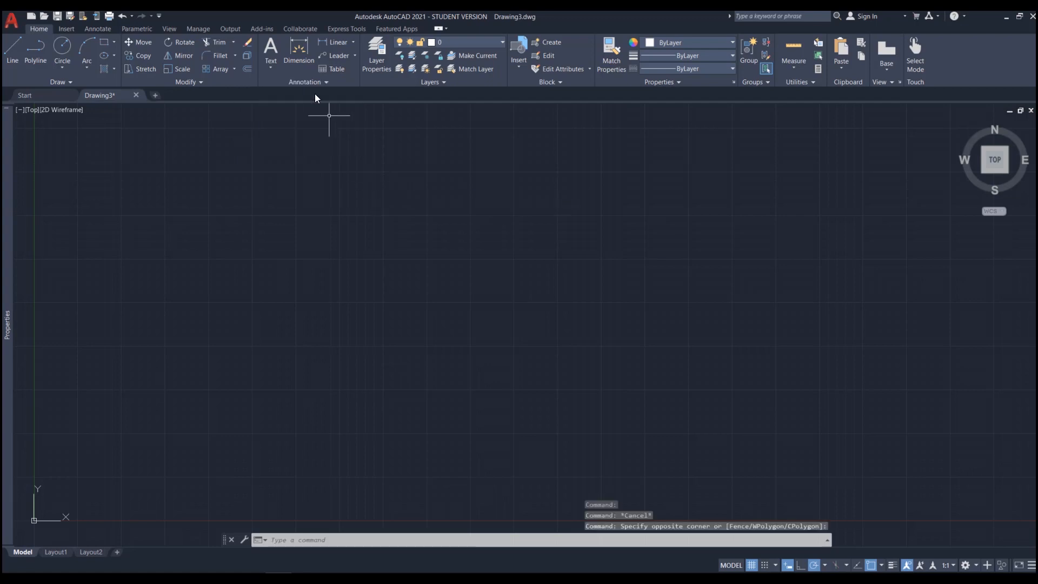
click(308, 81)
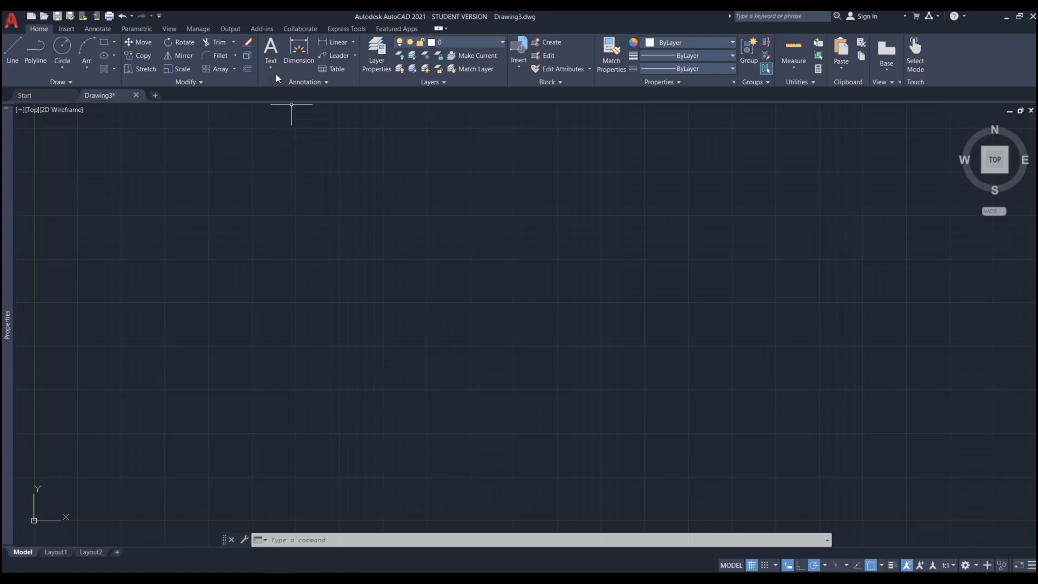
Step: Create a new table style named Test1 based on Standard and open its settings
click(294, 82)
click(240, 134)
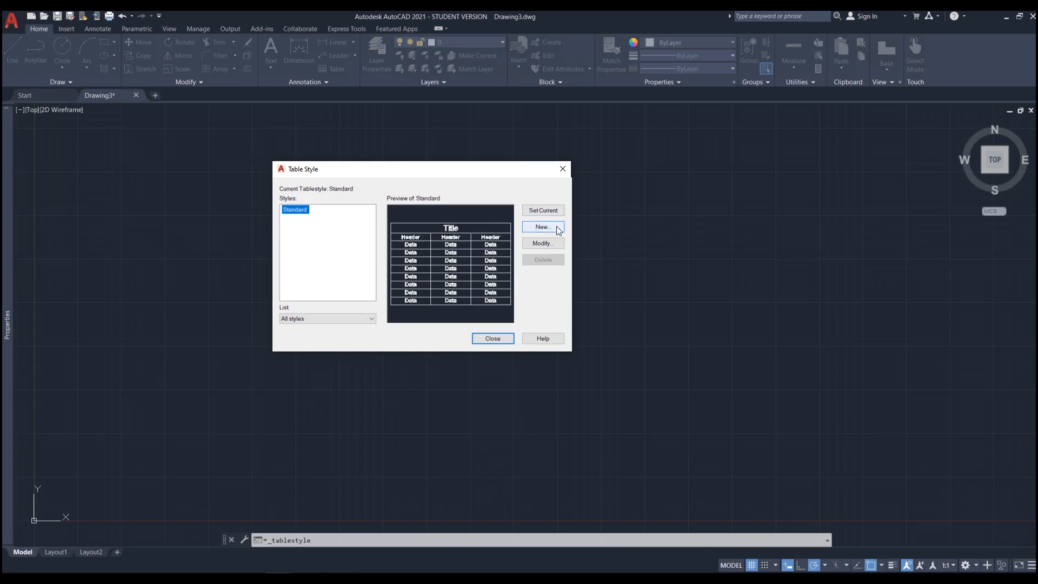
click(538, 227)
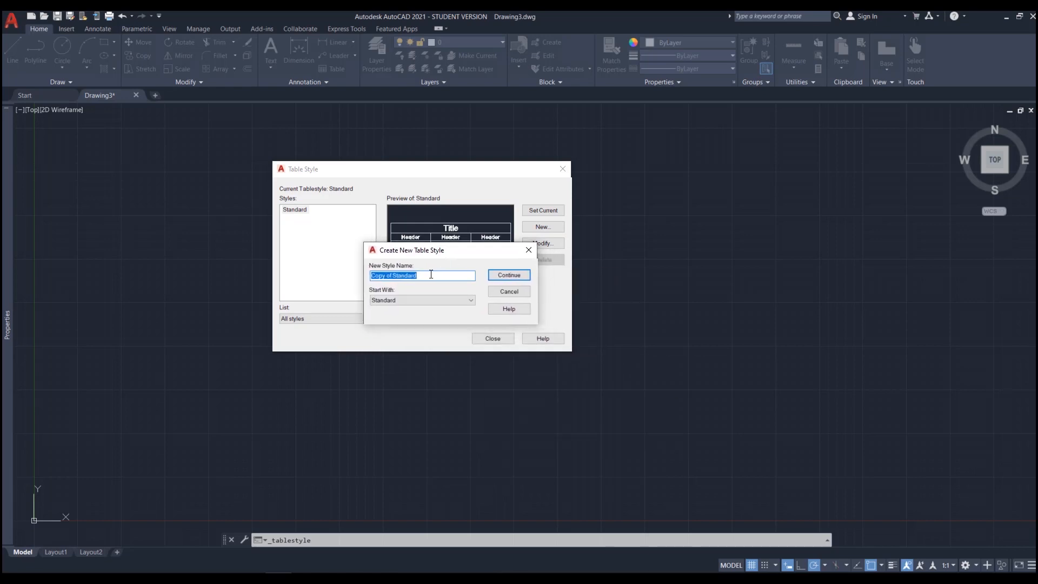
text(Test1)
click(520, 275)
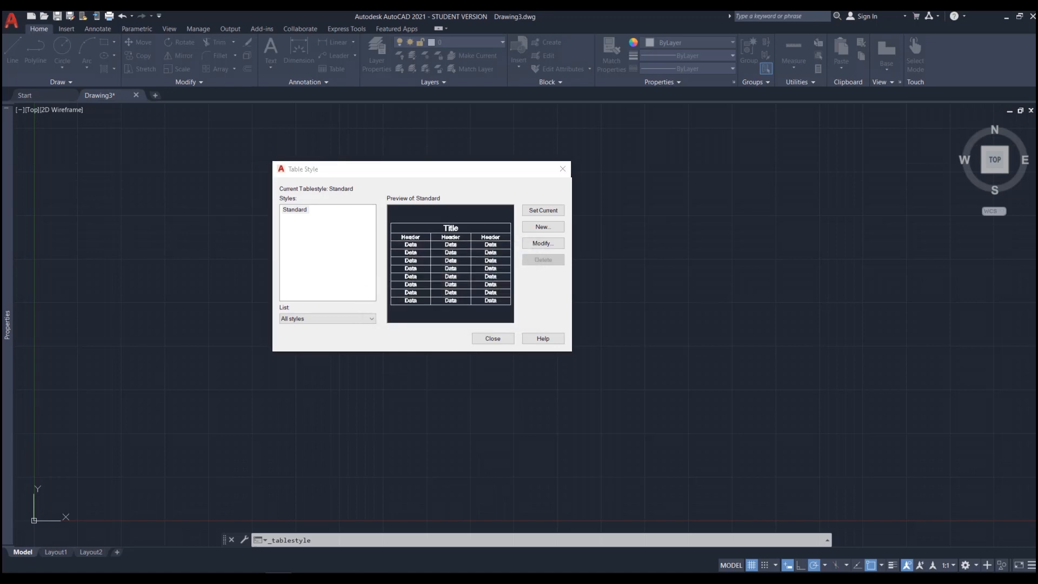
drag(356, 222, 314, 164)
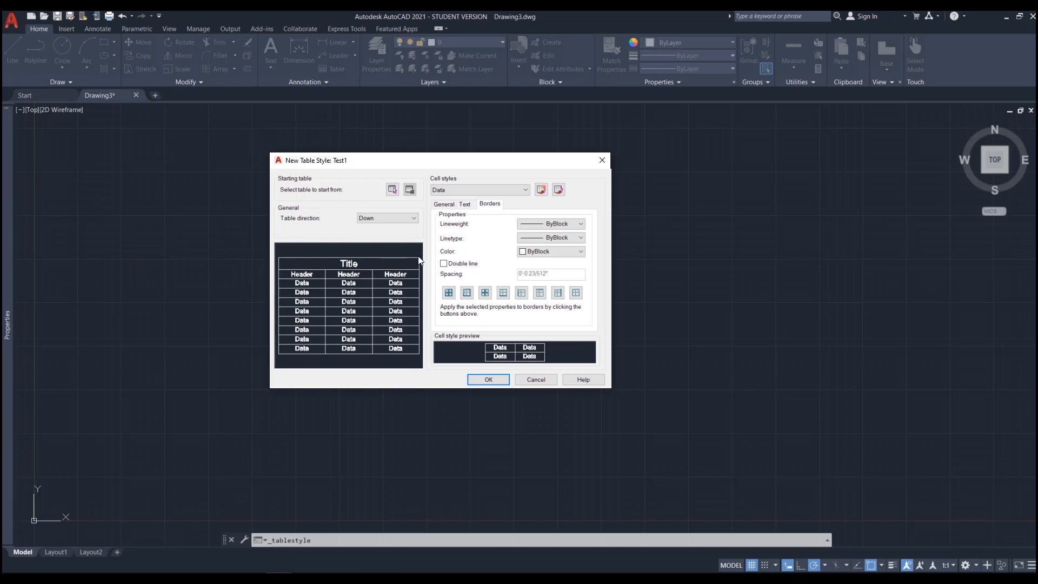
Step: Examine the general, text and border properties of the new table style and compare its Data, Title and Header cell styles
click(444, 205)
click(465, 205)
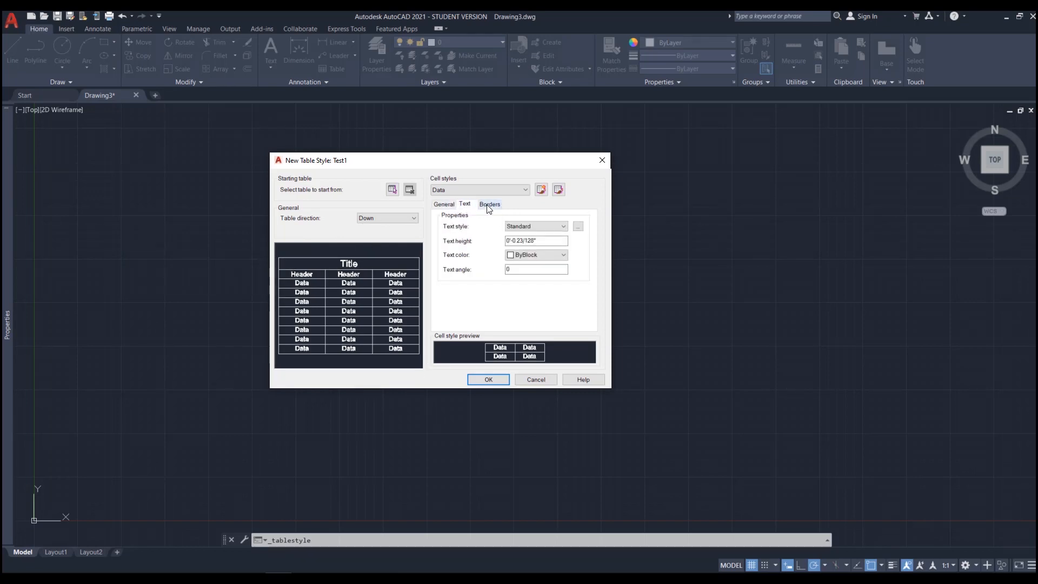
click(489, 208)
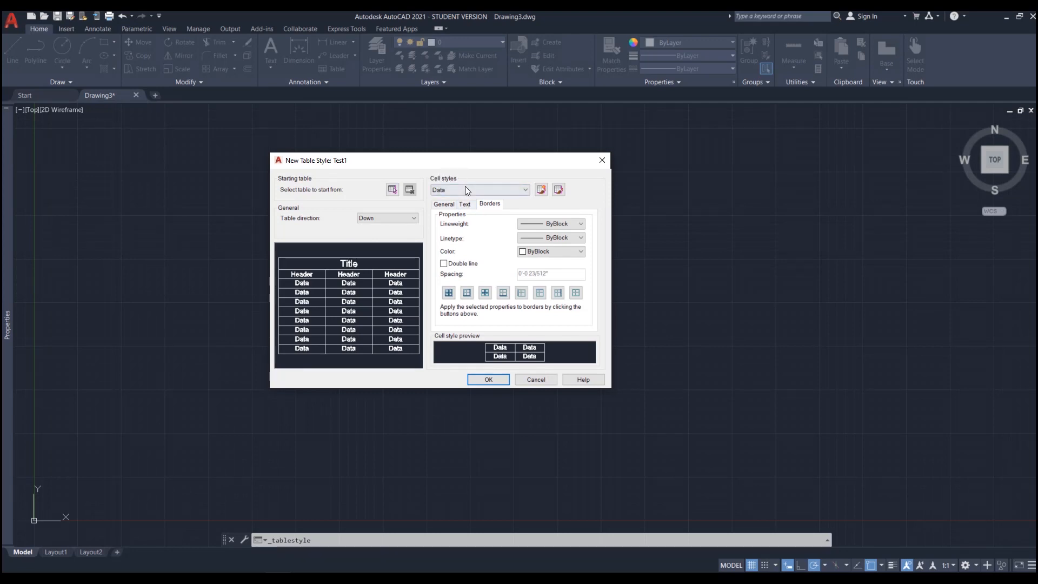
click(466, 188)
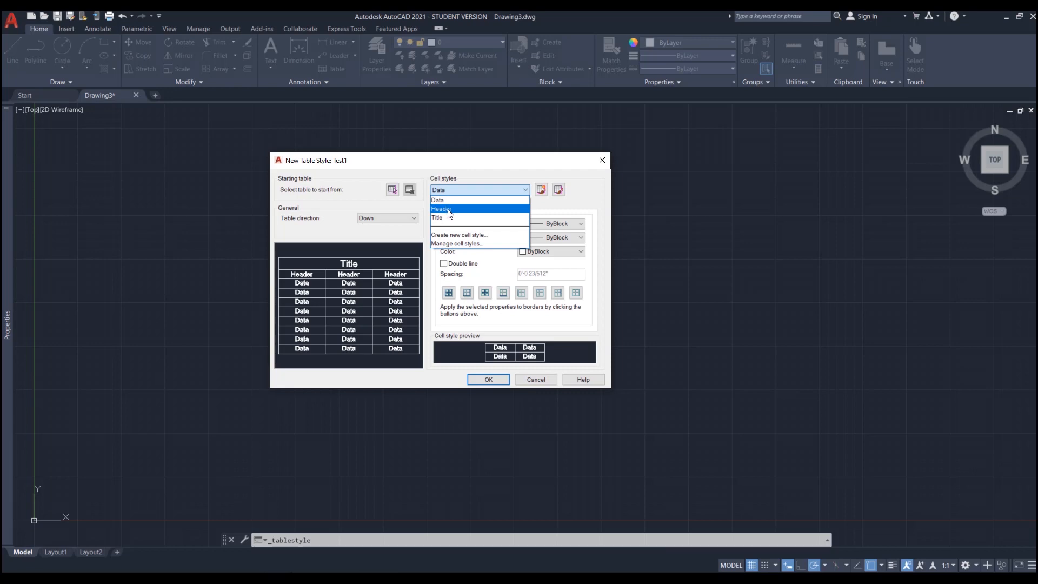
click(468, 179)
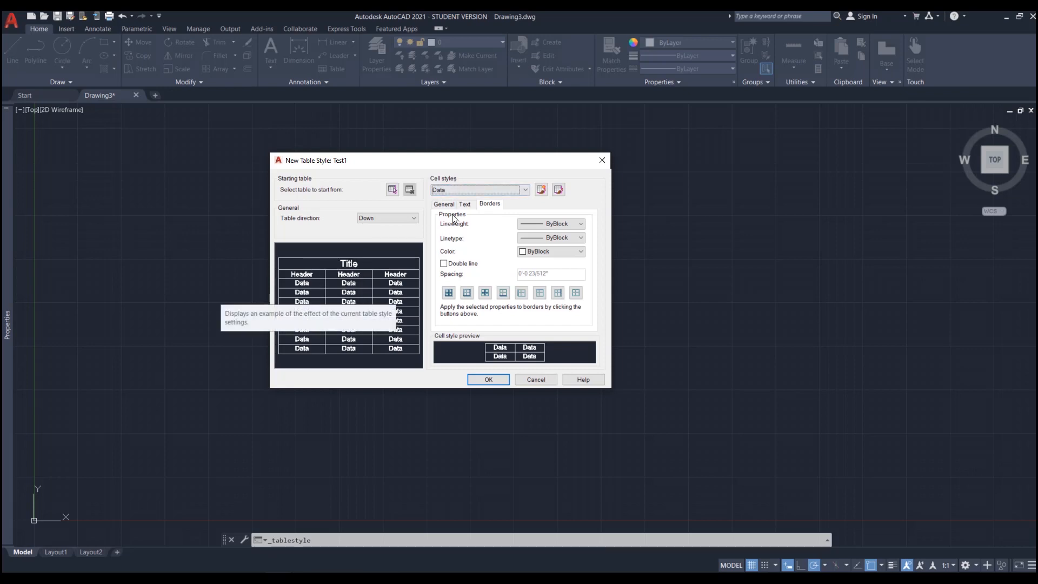
click(455, 191)
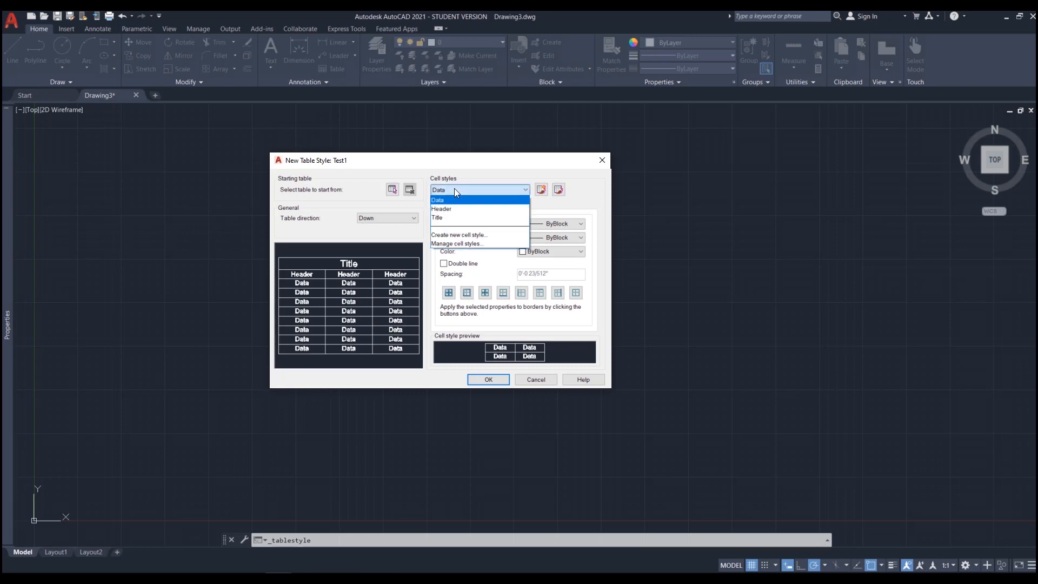
click(447, 218)
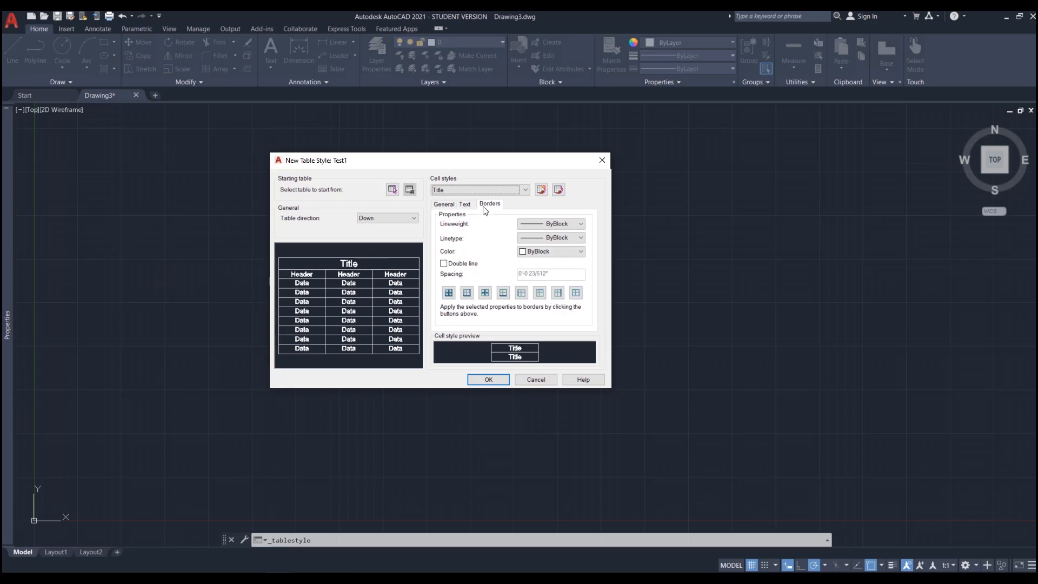
click(472, 189)
click(463, 209)
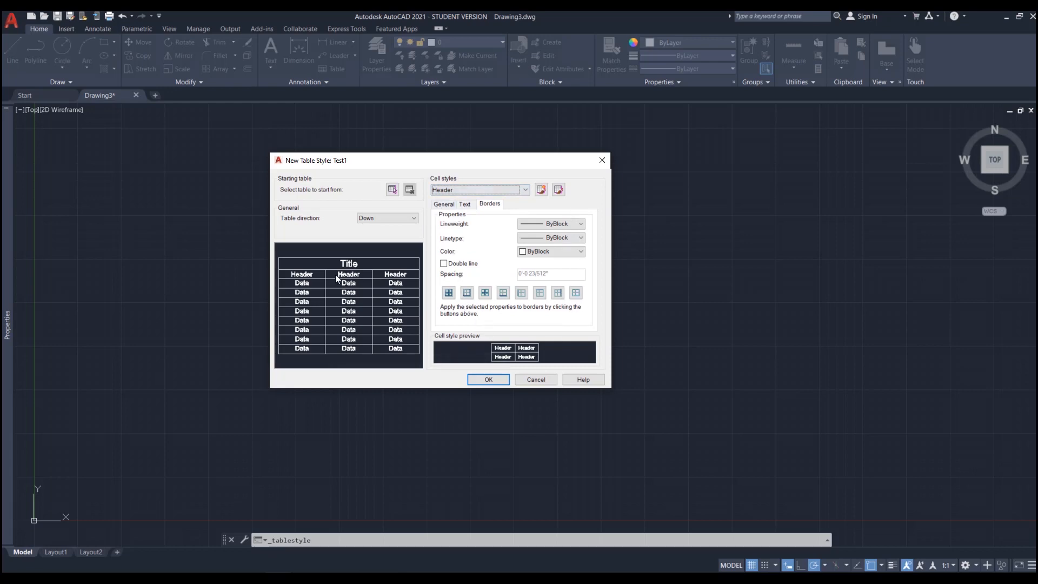
click(465, 189)
click(465, 200)
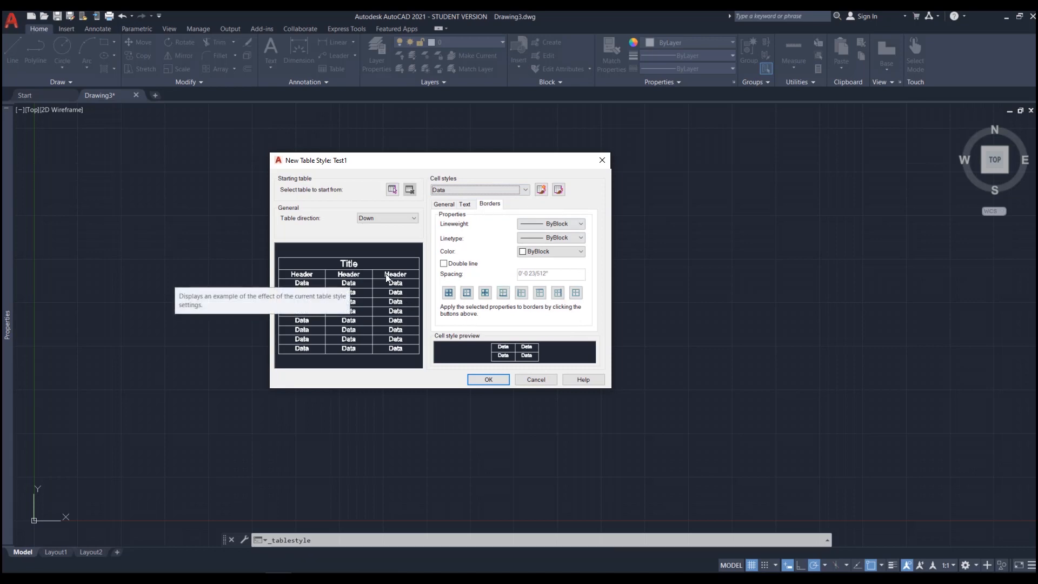
Step: Choose the Title cell style for editing and show its general properties
click(463, 190)
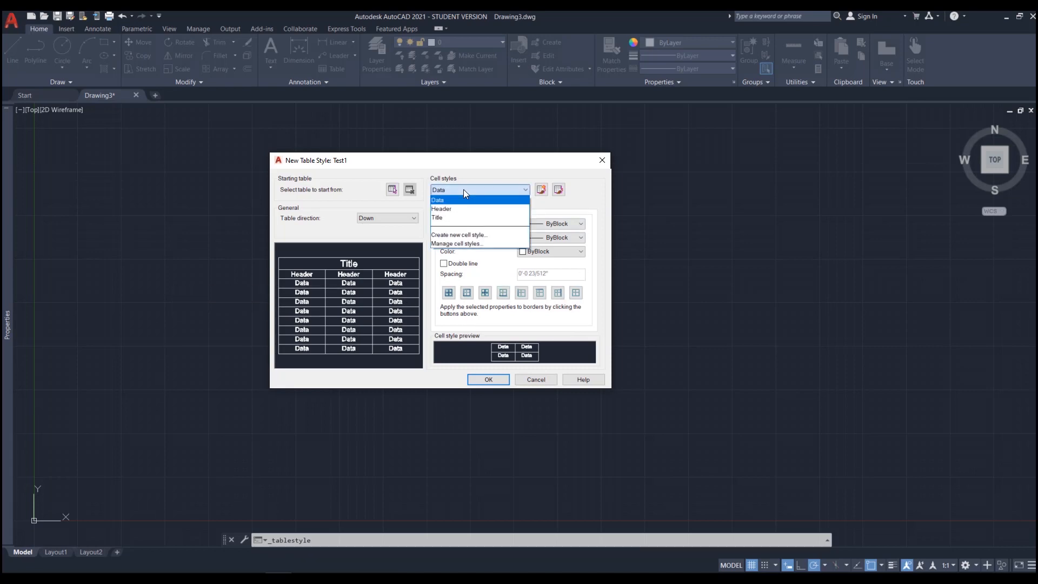
click(445, 218)
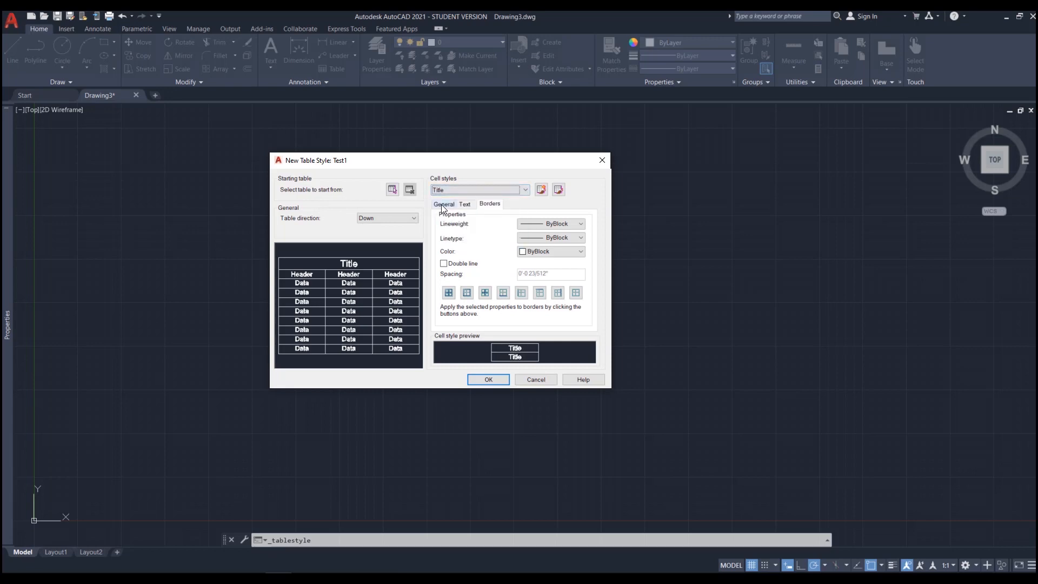
click(443, 204)
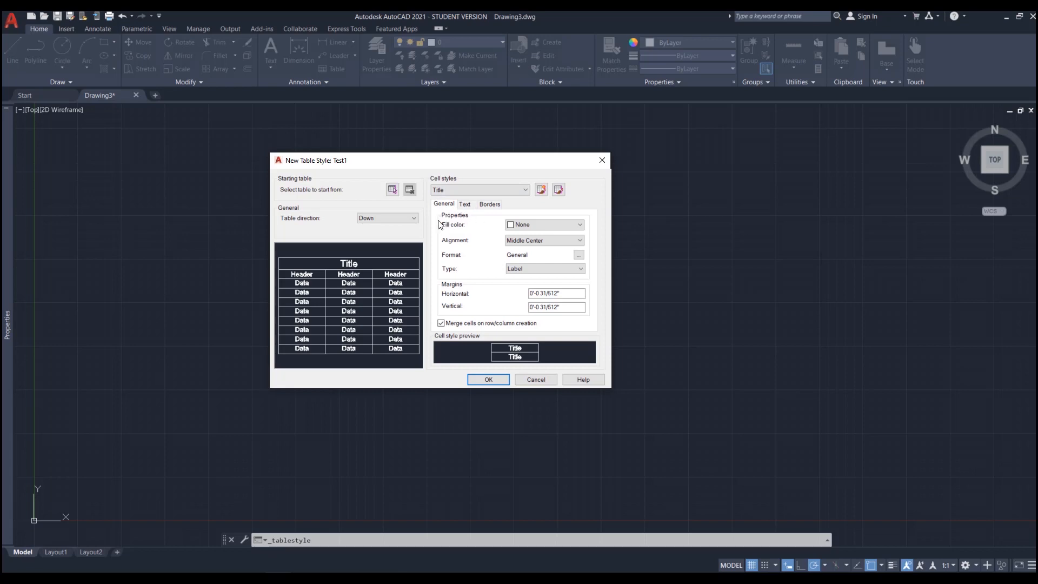
Step: Try a red fill color on the Title cell style and set the fill back to None
click(539, 228)
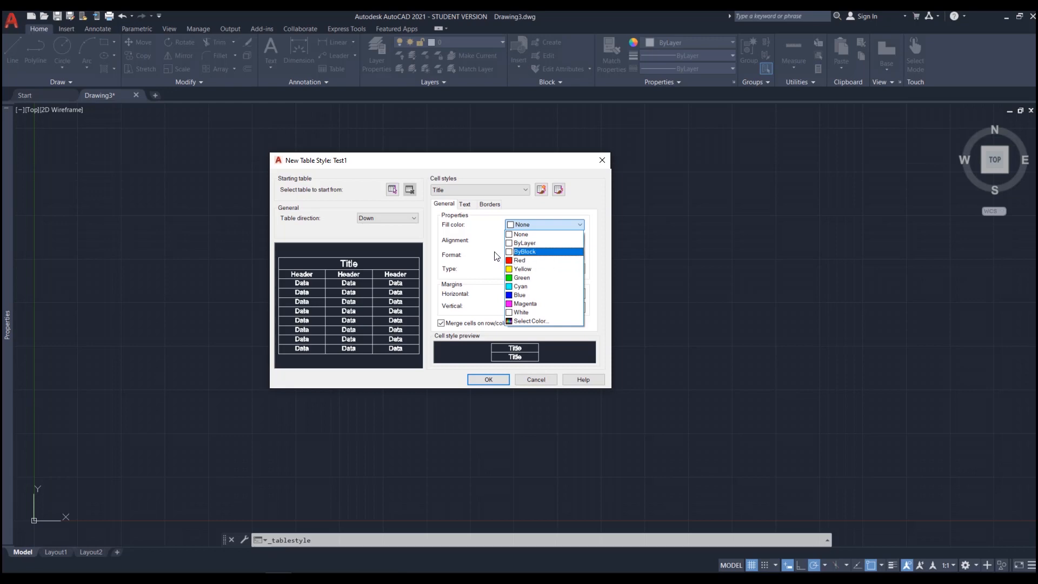
click(522, 261)
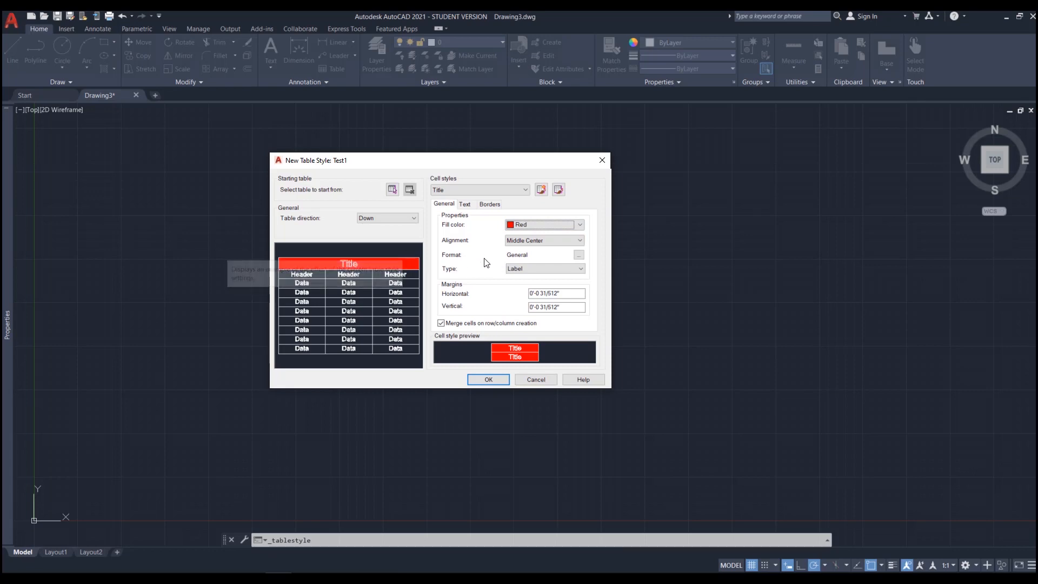
click(568, 224)
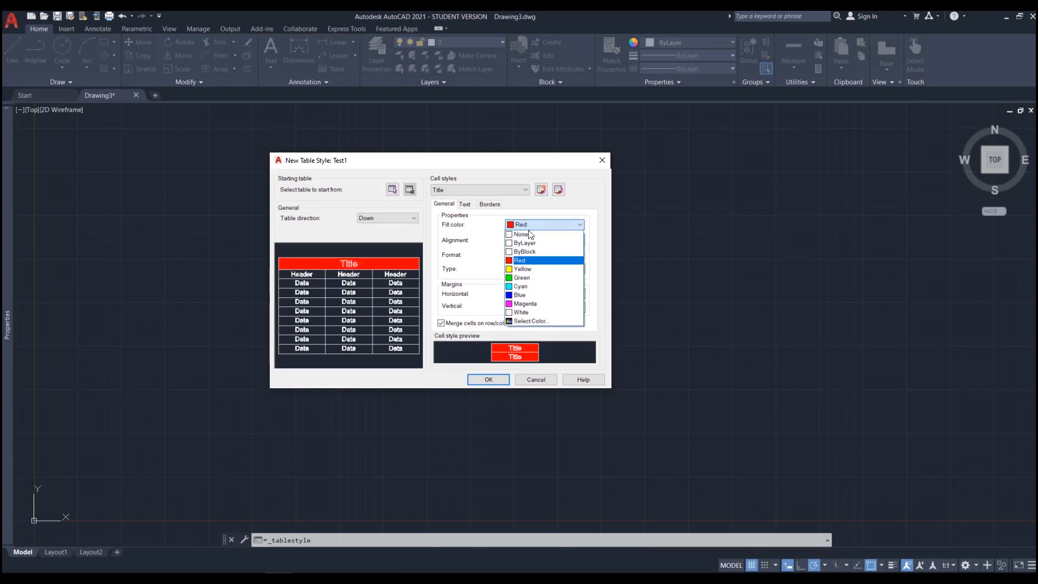
click(521, 235)
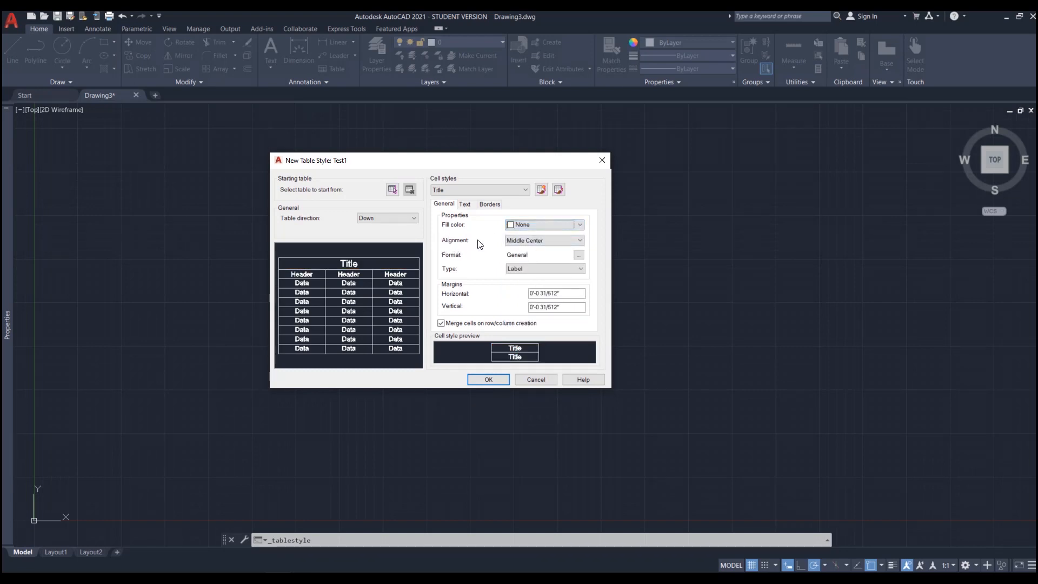
Step: Try Top Left and Top Center alignment for the Title cell style and return it to Middle Center
click(521, 243)
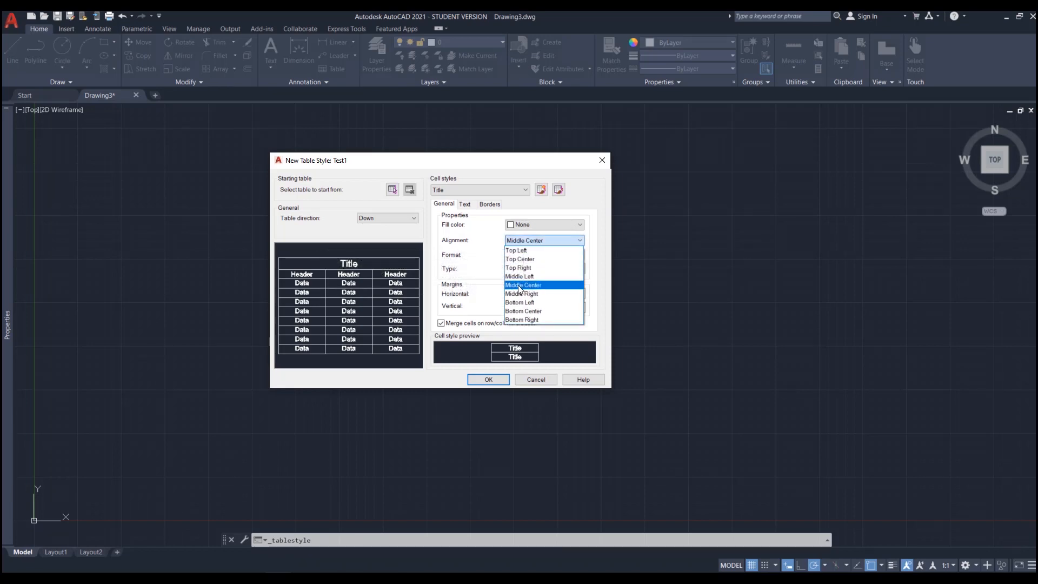
click(523, 251)
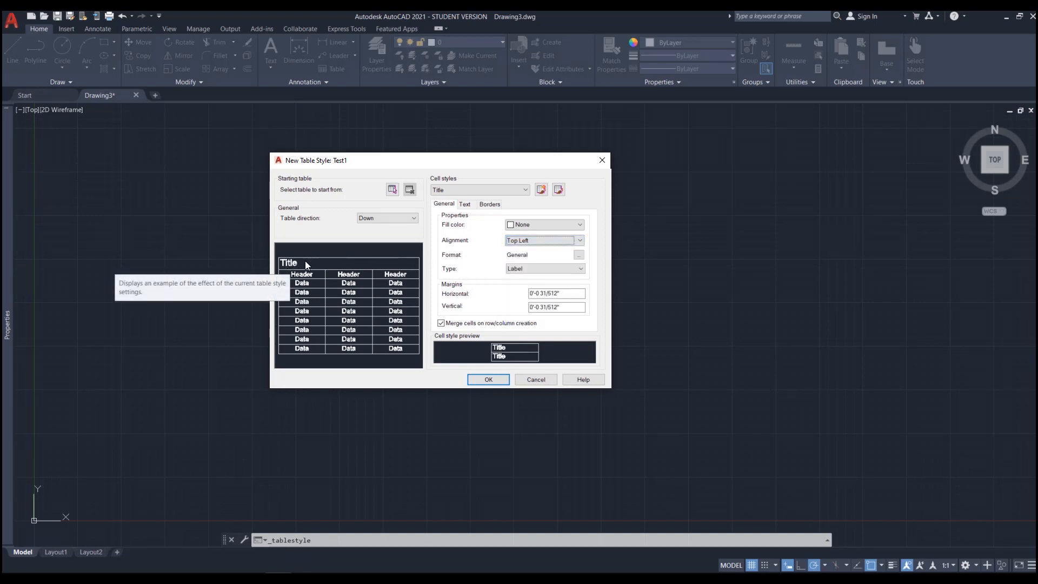
click(520, 240)
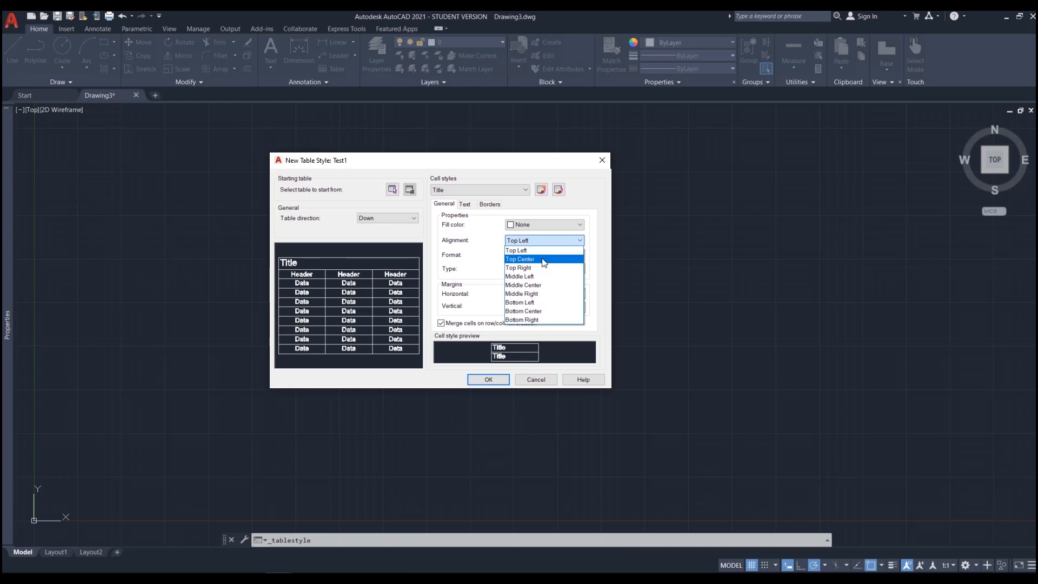
click(542, 260)
click(541, 242)
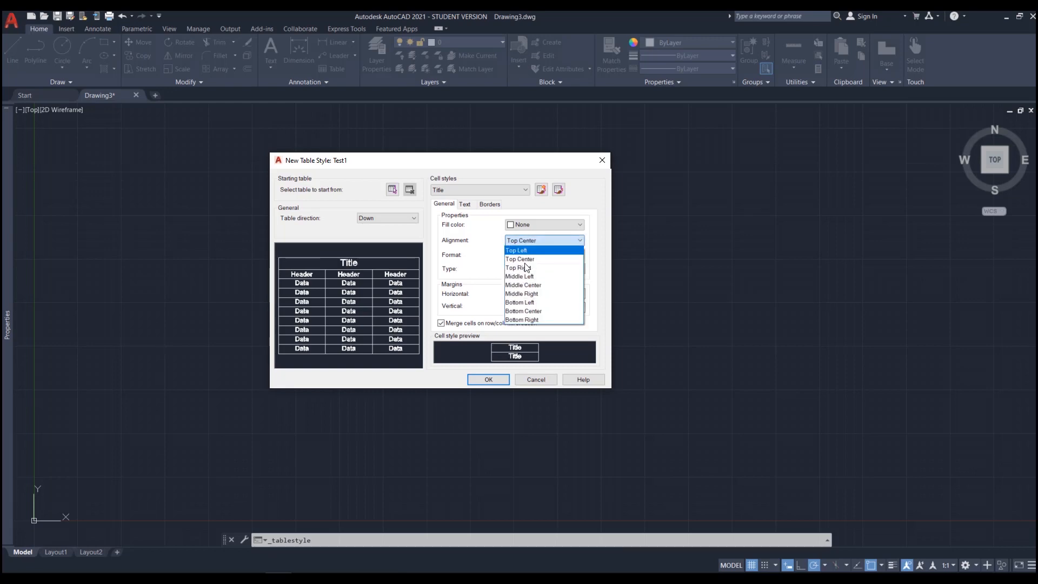
click(524, 284)
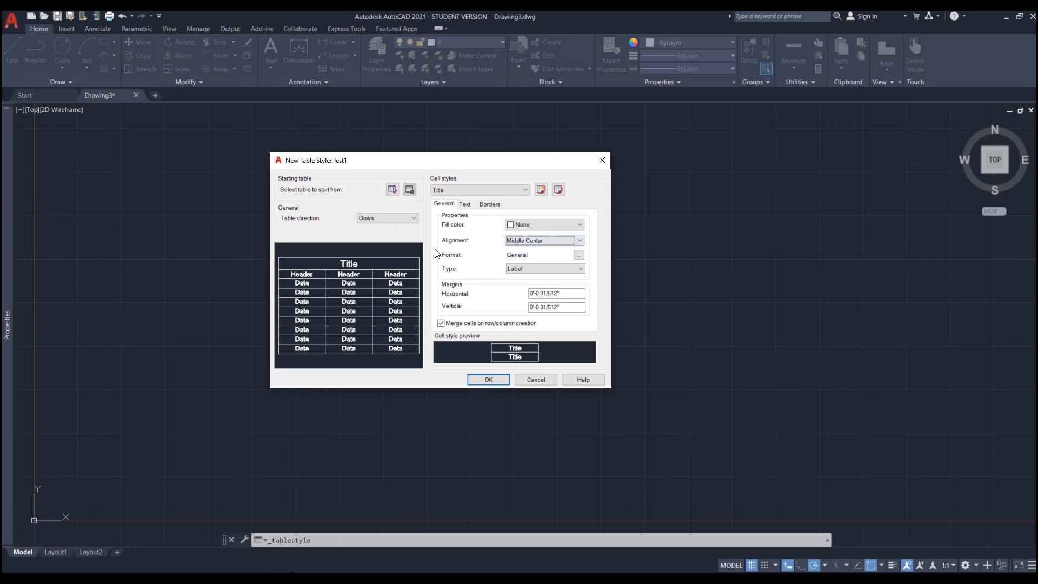
Step: Review the data types offered for the Title cell format and leave without applying one
click(578, 256)
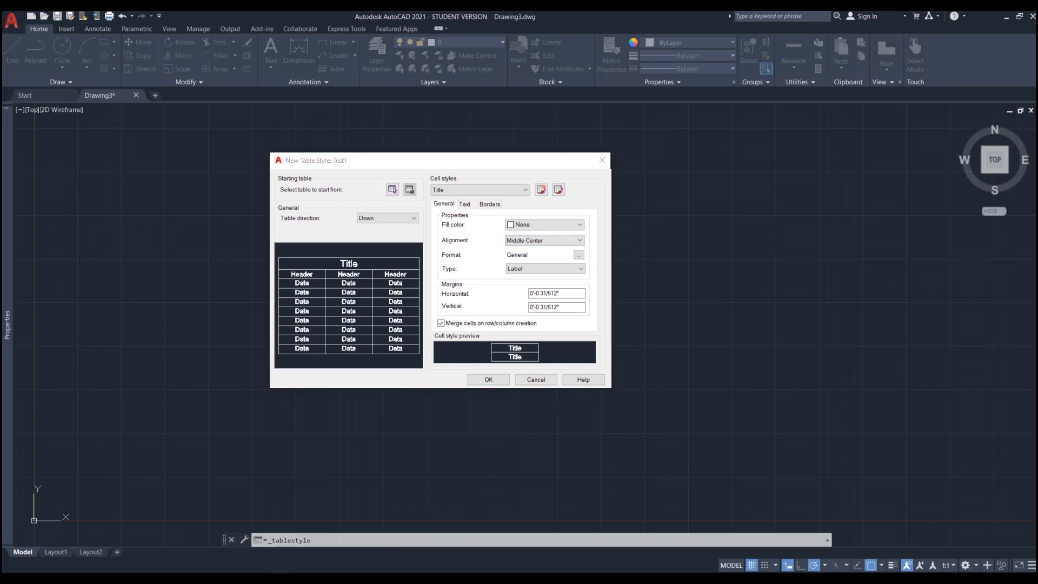
drag(457, 74, 657, 213)
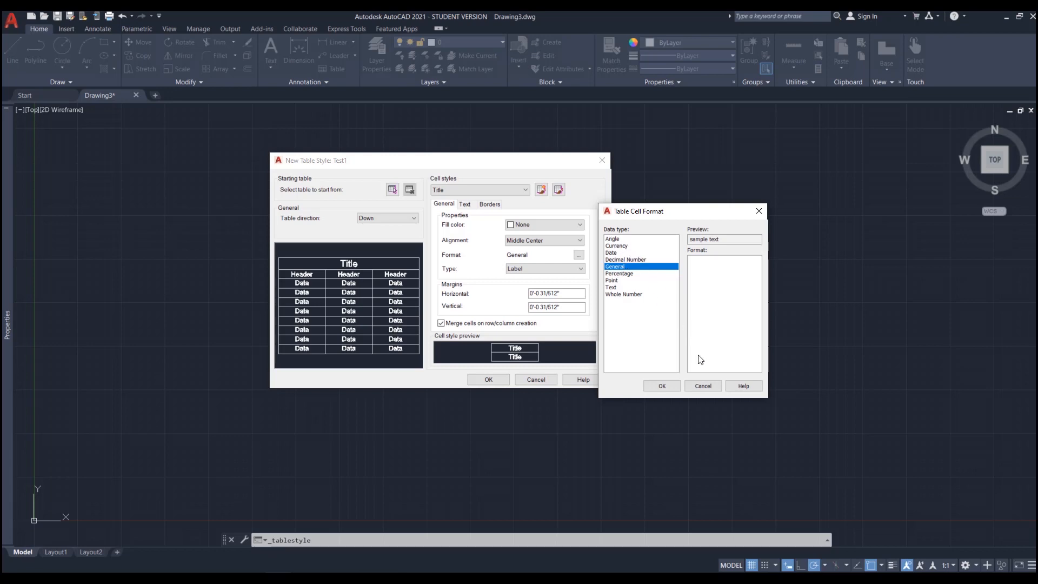
click(697, 383)
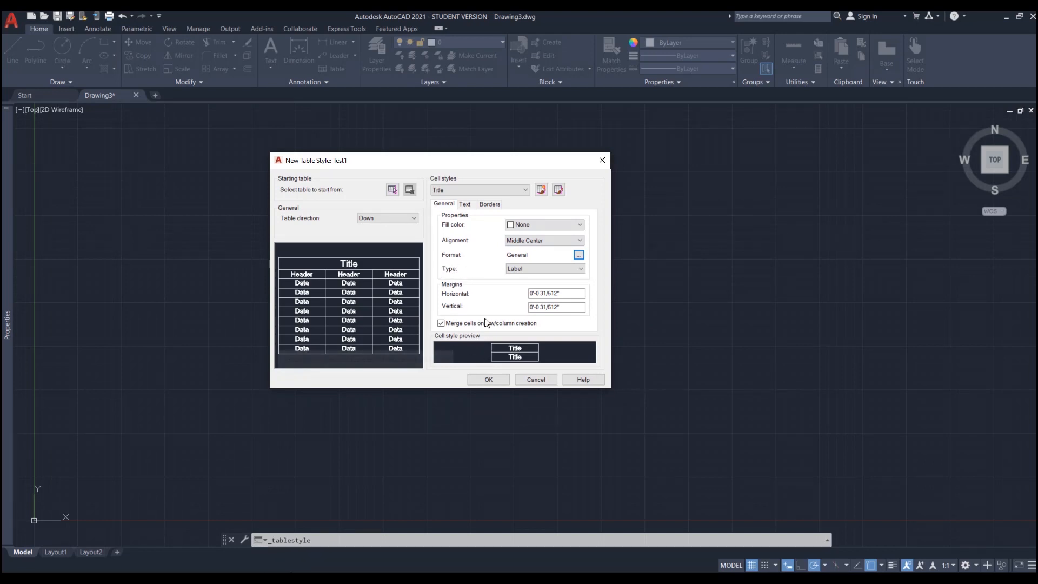
Step: Set the text style of the Title cell style to Titleblock
click(466, 206)
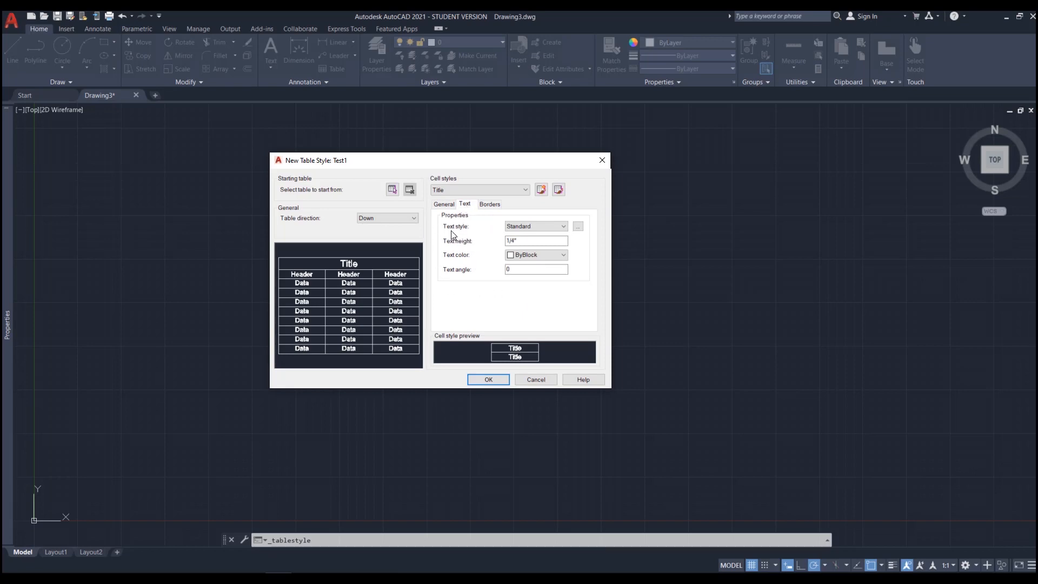
click(524, 225)
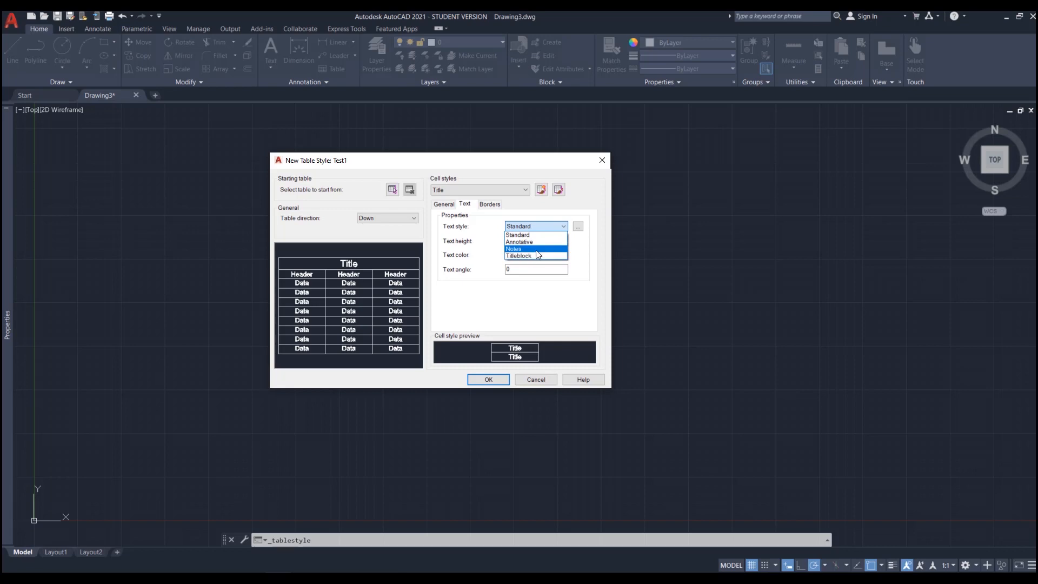
click(517, 211)
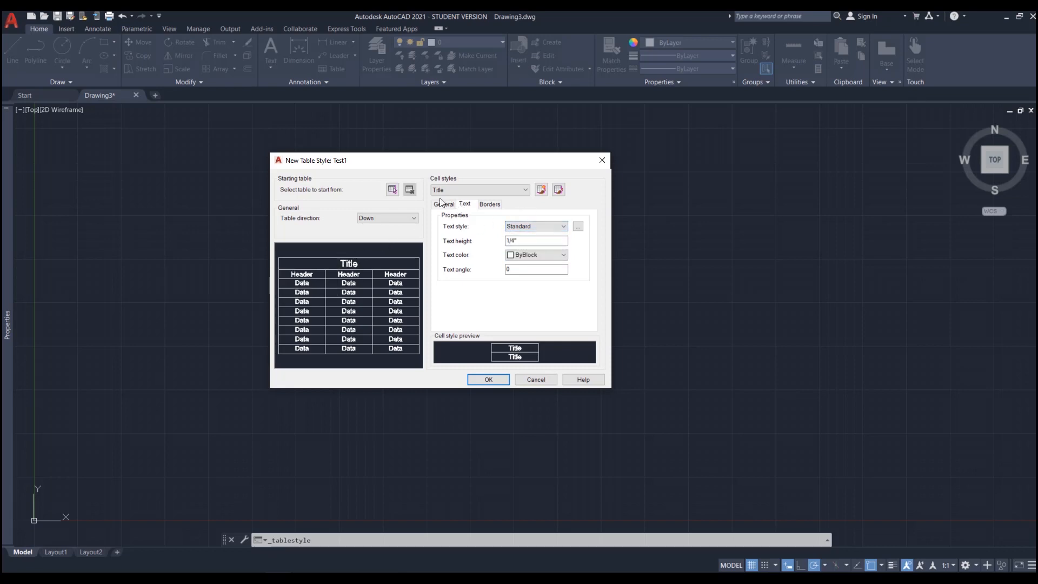
click(527, 224)
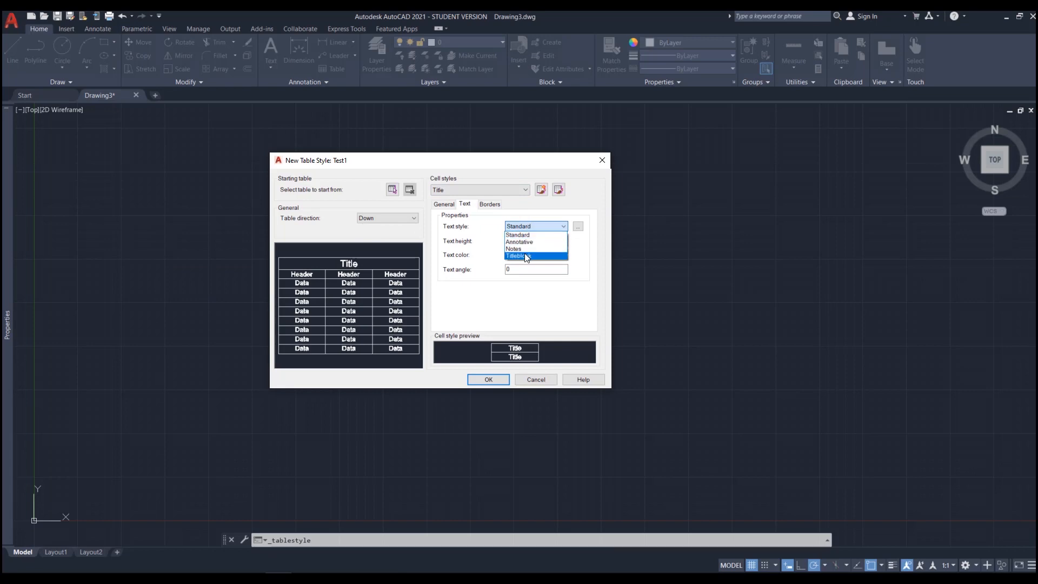
click(524, 254)
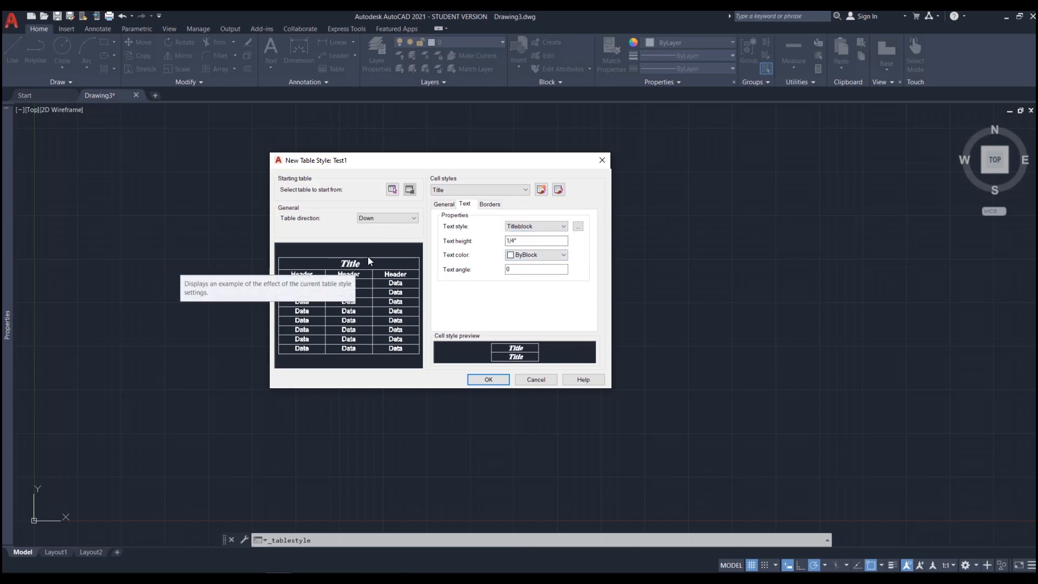
click(524, 240)
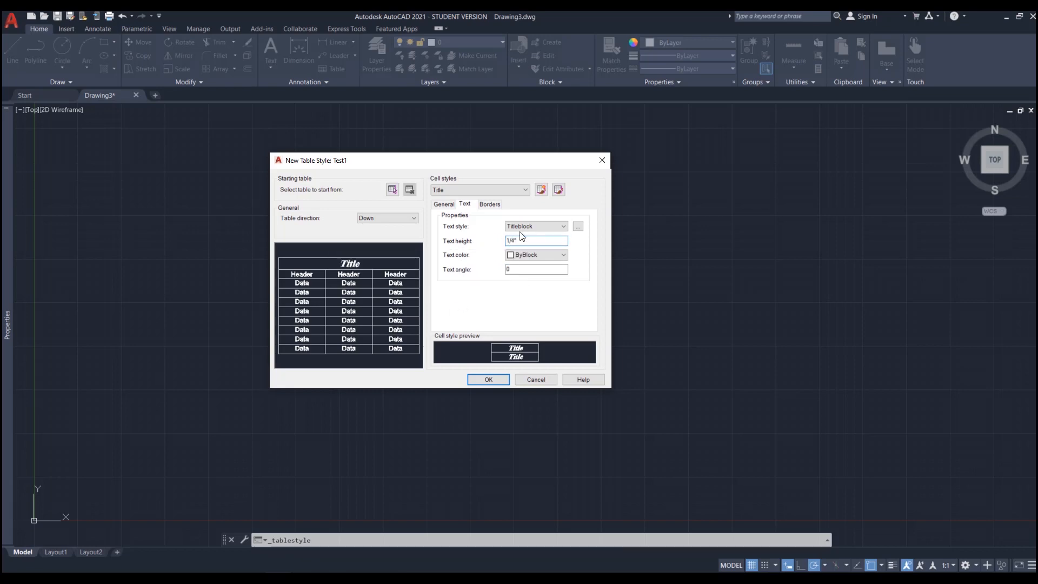
Step: Try red as the text color of the Title cell style and set the color to ByLayer
click(537, 255)
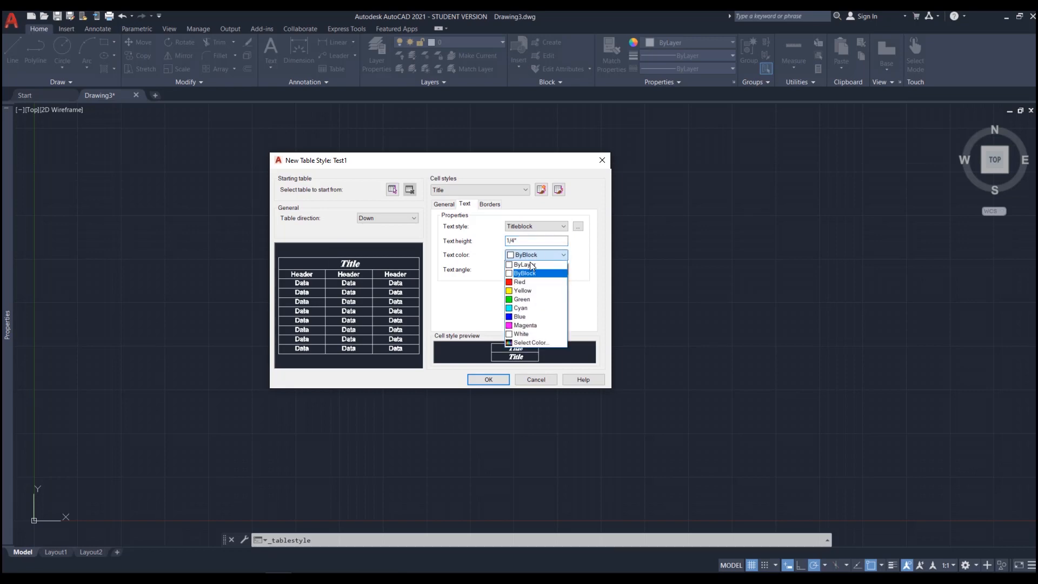
click(526, 282)
click(525, 254)
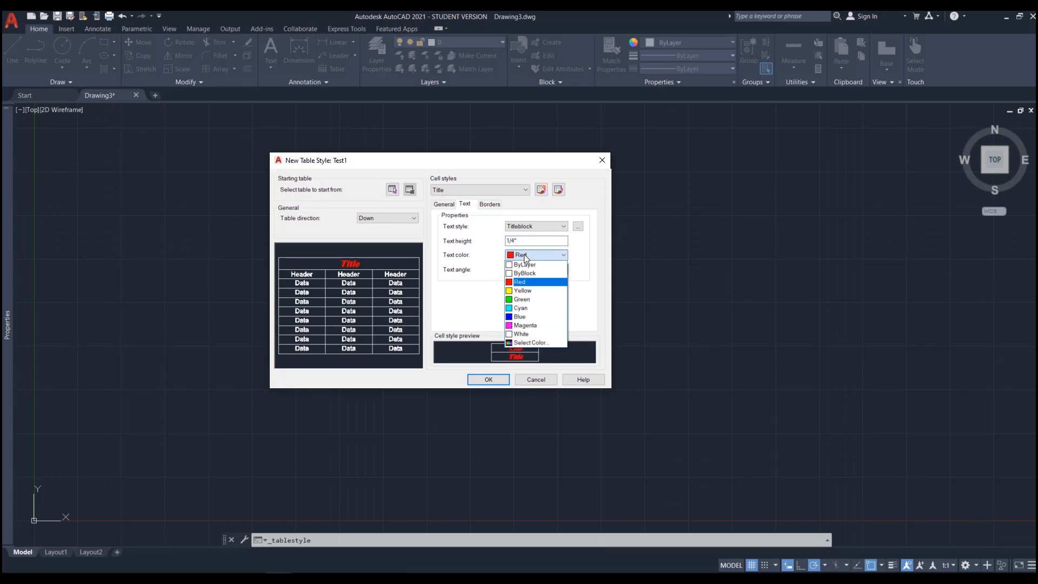
click(490, 257)
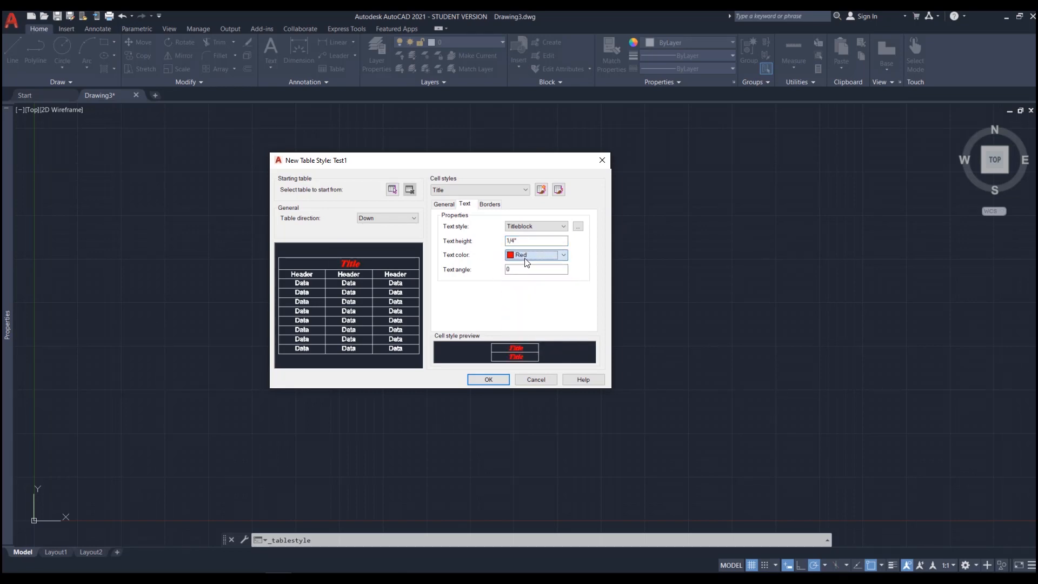
click(526, 257)
click(527, 265)
Step: Try a 0.024" lineweight and red color on all borders of the Title cell style
click(489, 204)
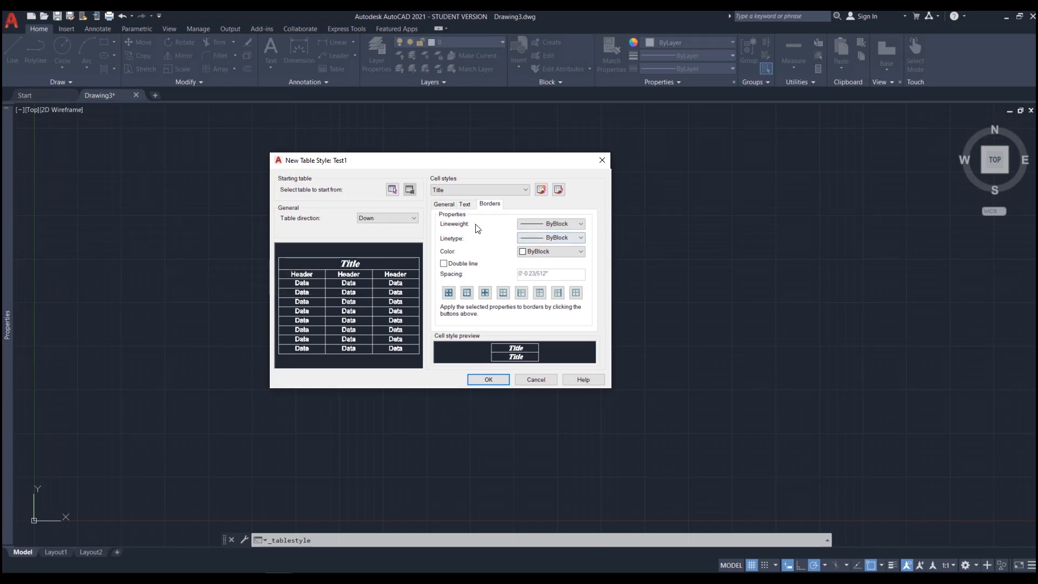
click(539, 222)
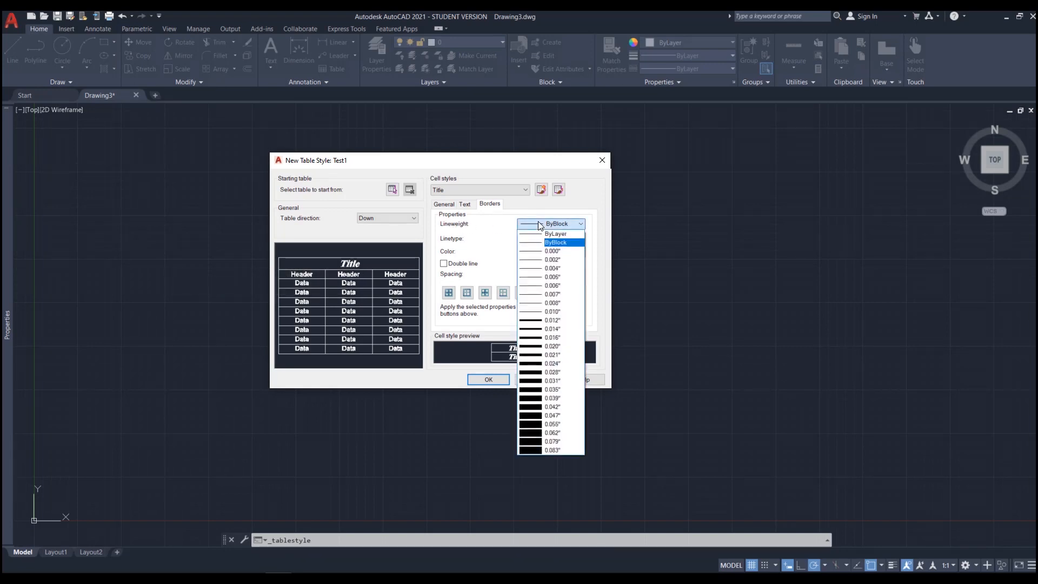
click(544, 363)
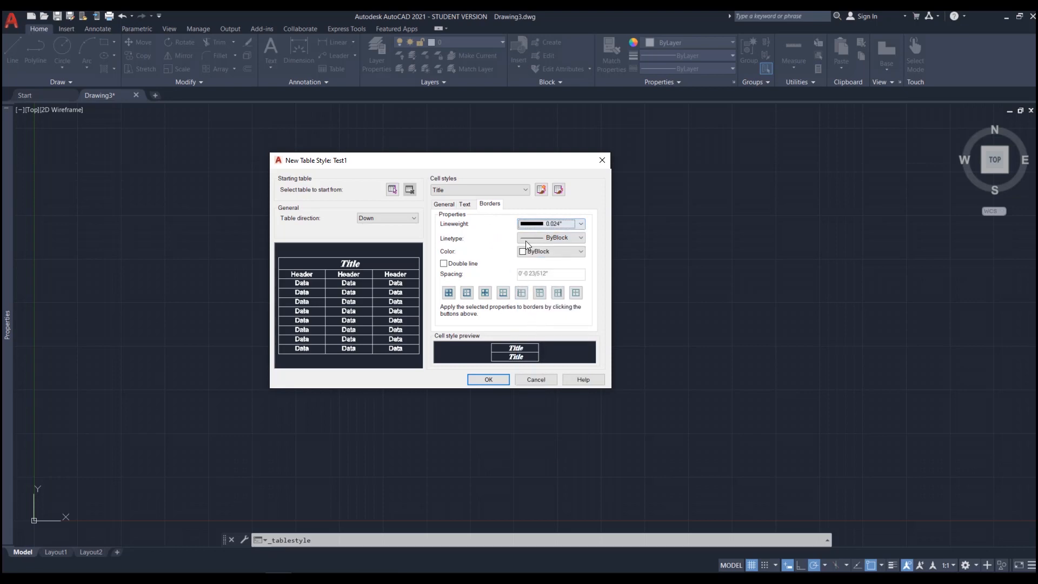
click(552, 251)
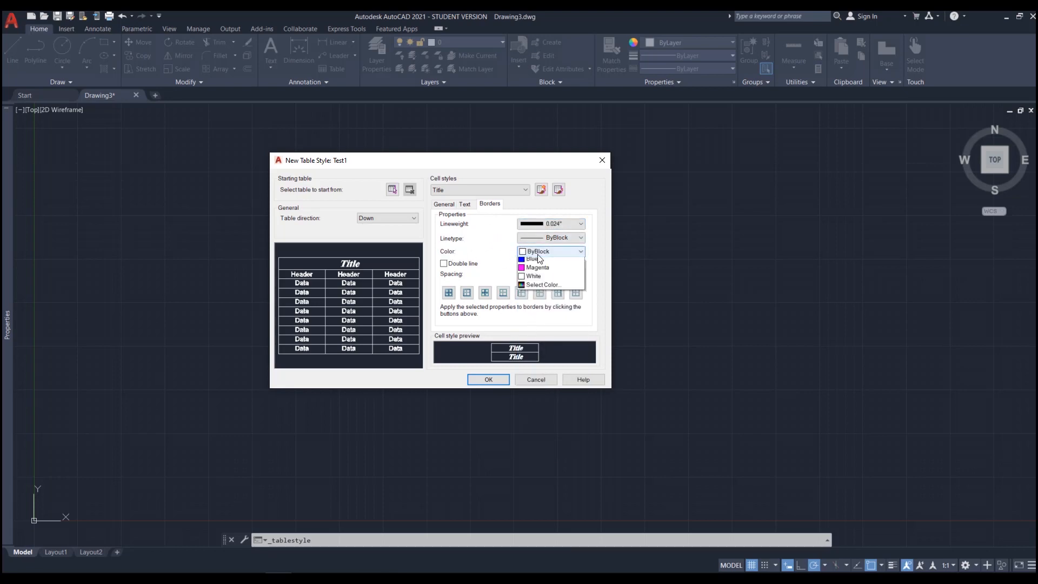
click(544, 279)
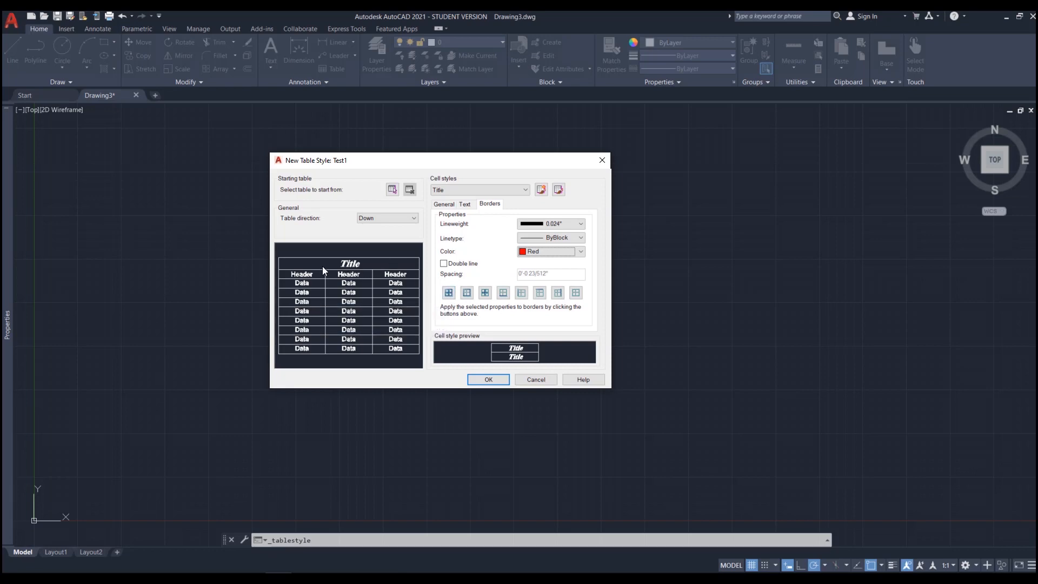
click(448, 294)
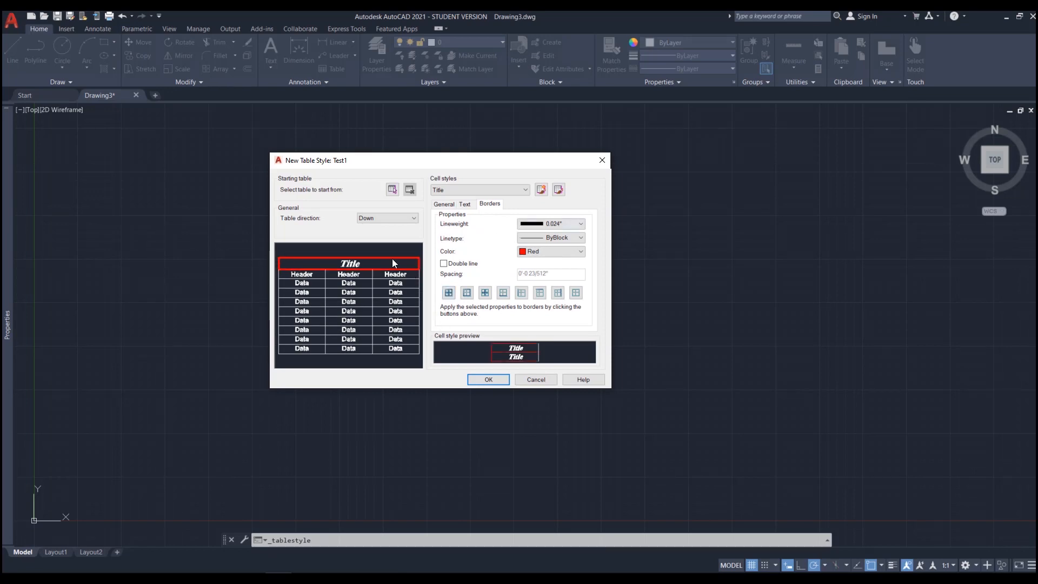
Step: Set the color, linetype and lineweight of all Title cell style borders to ByLayer
click(557, 252)
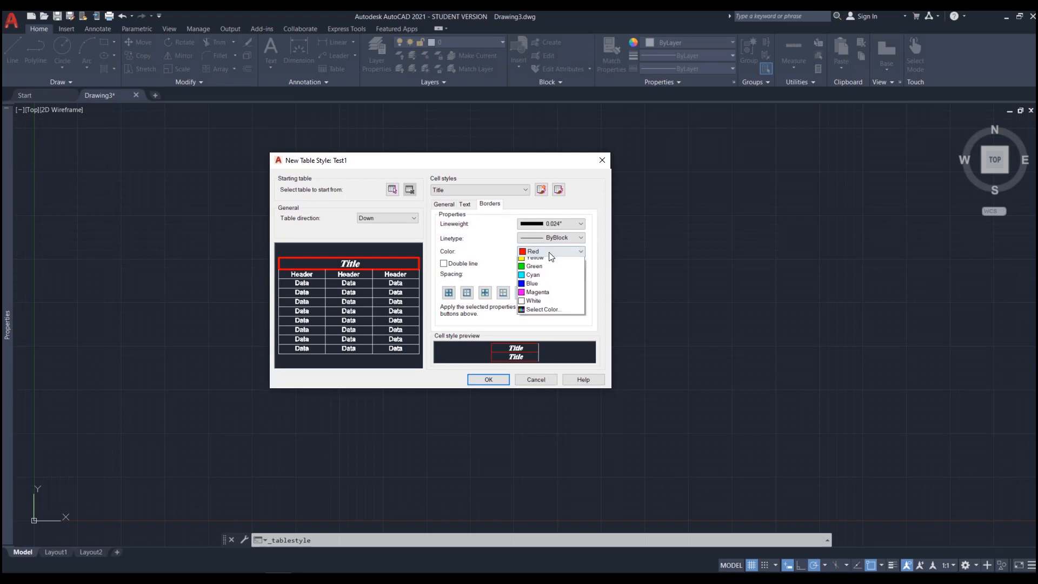
click(498, 252)
click(540, 252)
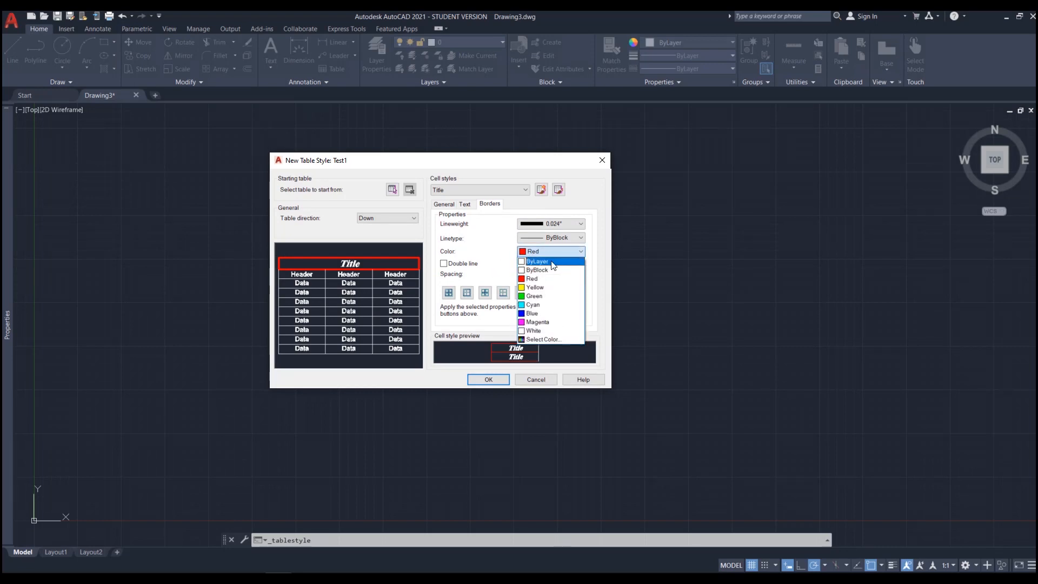
click(552, 262)
click(550, 239)
click(550, 248)
click(549, 224)
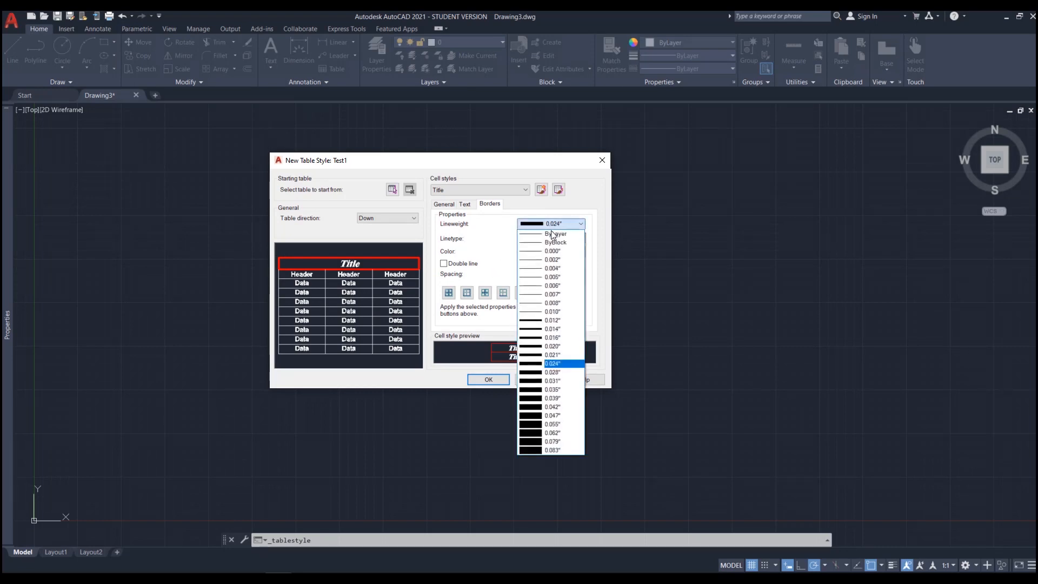
click(551, 235)
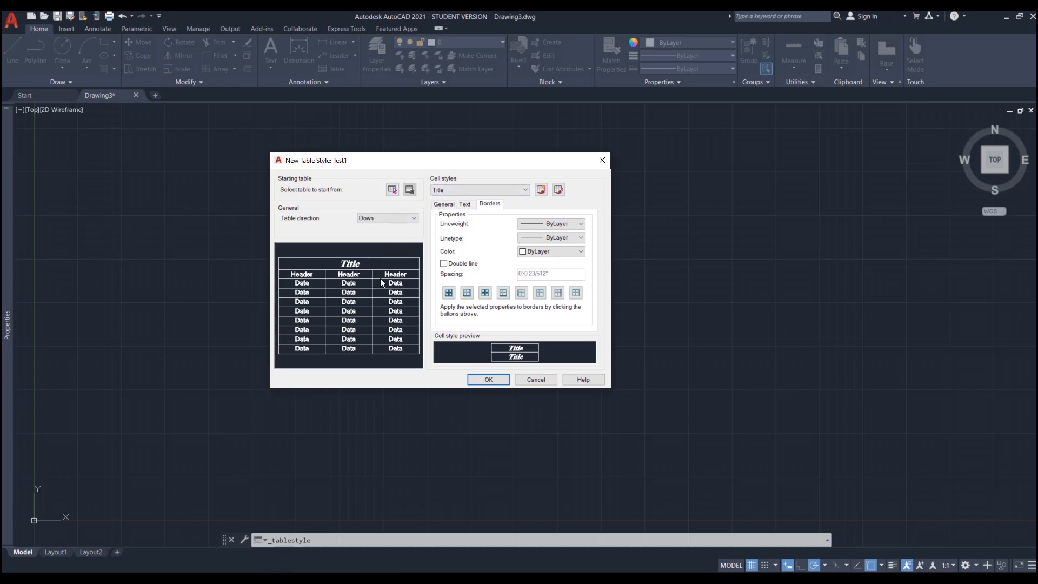
Step: Choose the Header cell style for editing and show its general properties
click(479, 189)
click(475, 209)
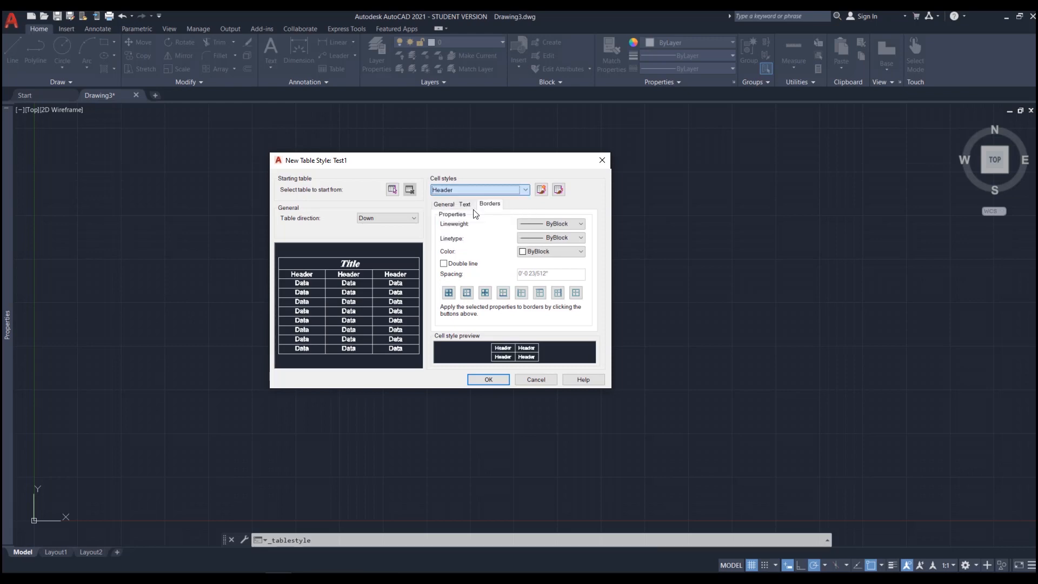
click(444, 204)
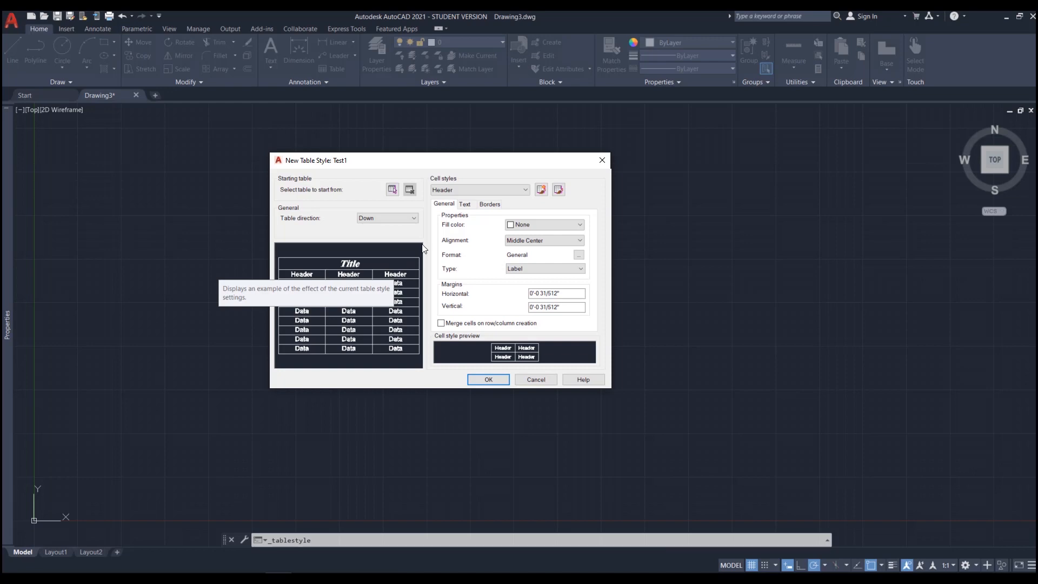
Step: Try the Notes, Standard and Titleblock text styles on the Header cell style
click(468, 206)
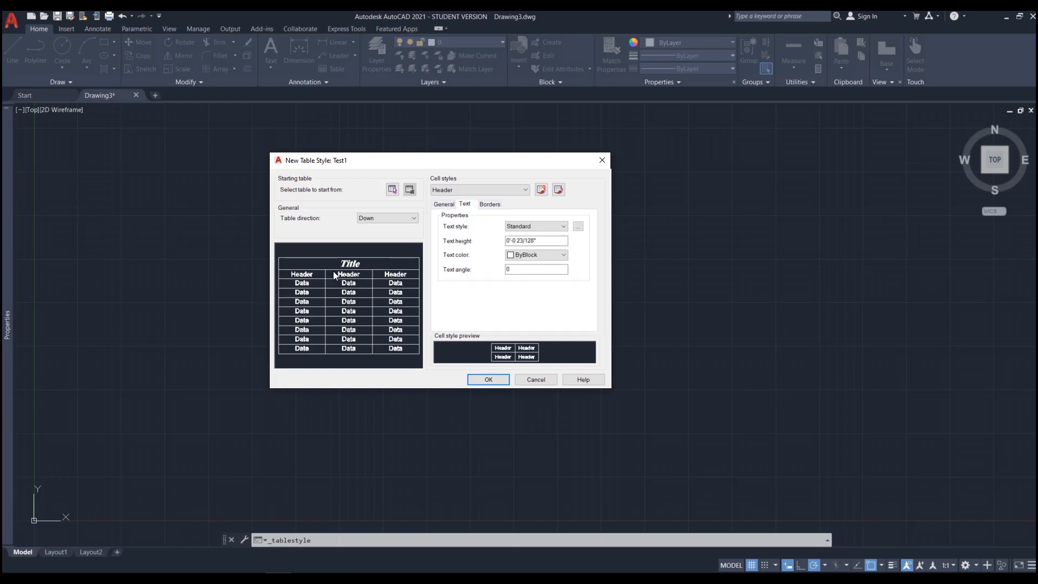
click(524, 223)
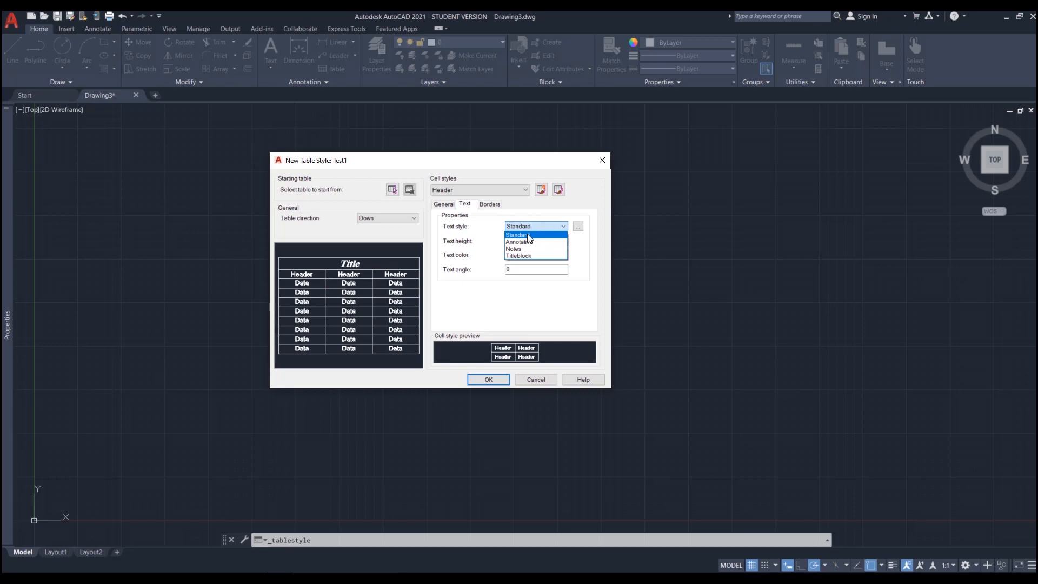
click(529, 249)
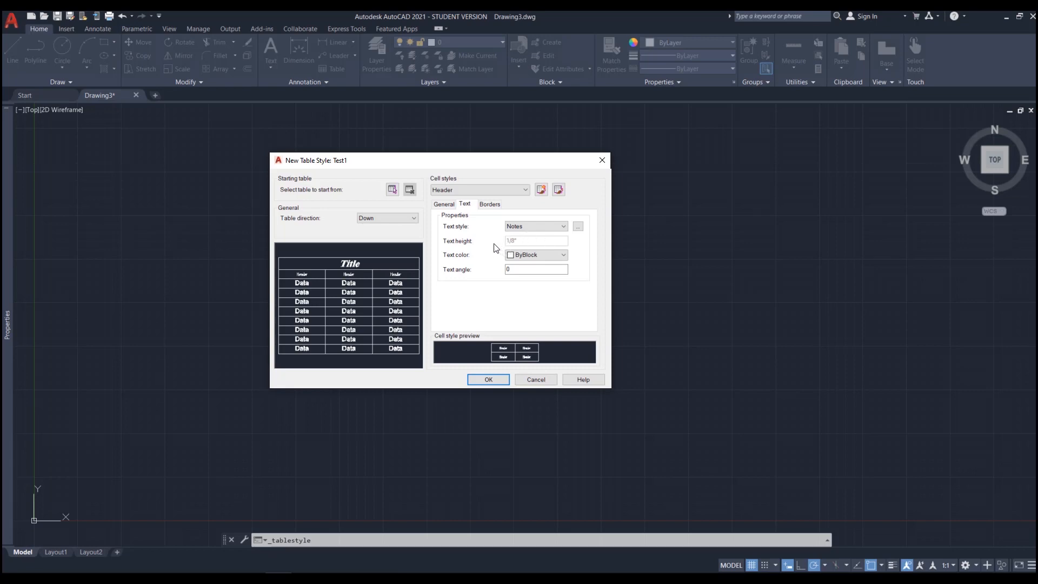
click(533, 226)
click(529, 236)
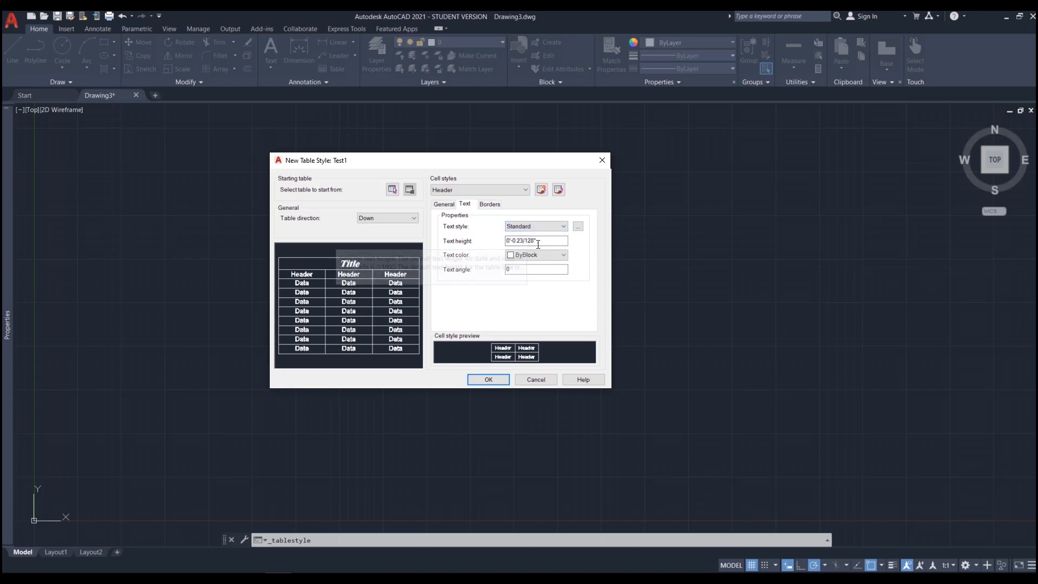
click(530, 227)
click(529, 256)
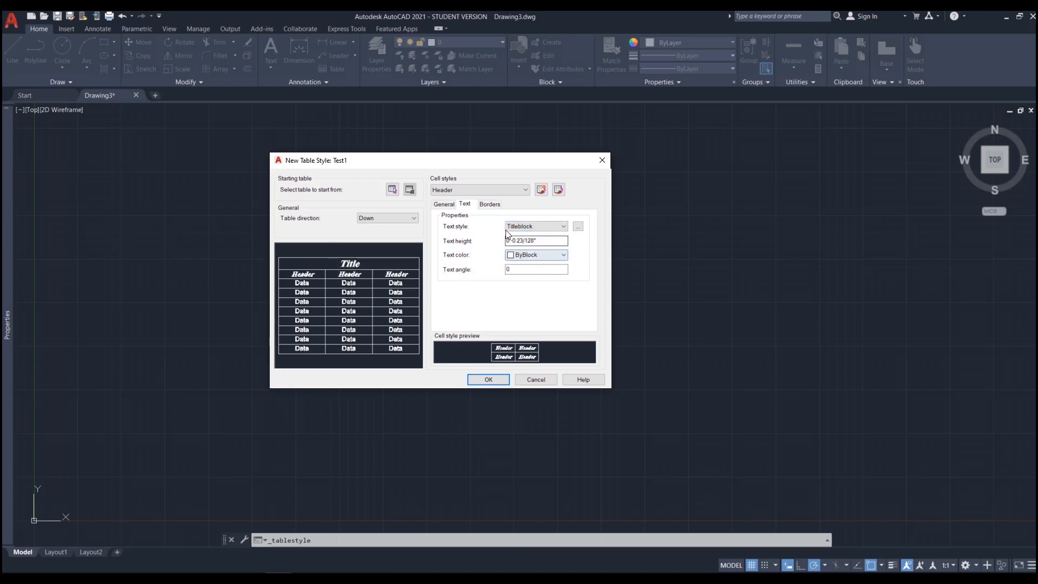
Step: Set the Header cell style's text style to Notes and its text color to ByLayer
click(531, 227)
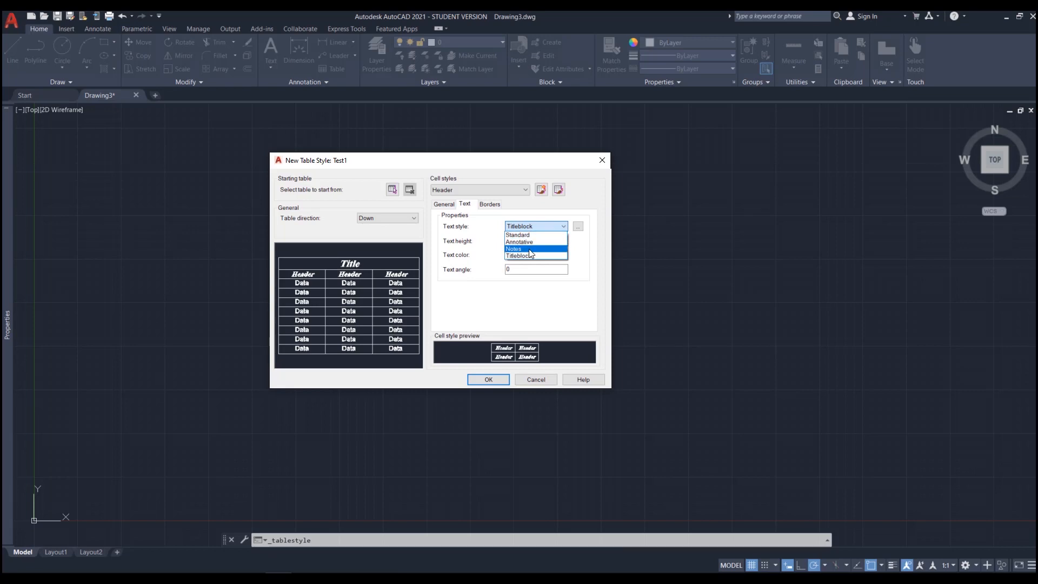
click(518, 250)
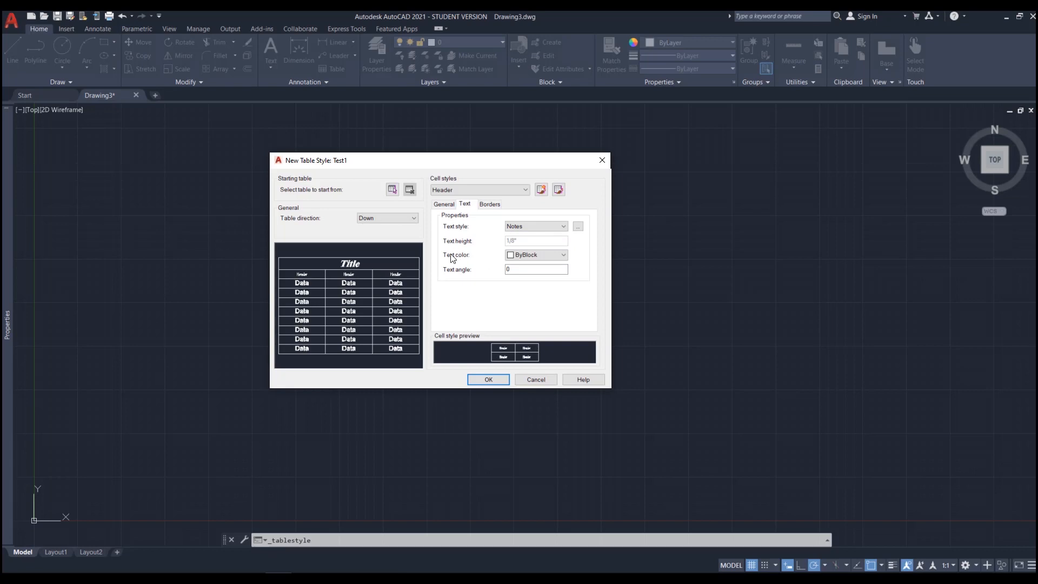
click(521, 258)
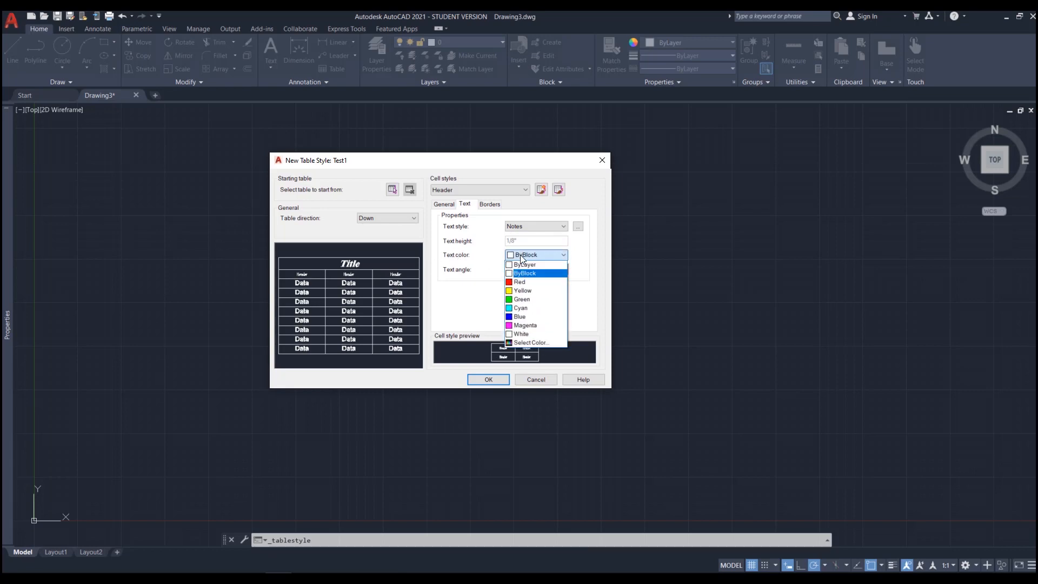
click(522, 264)
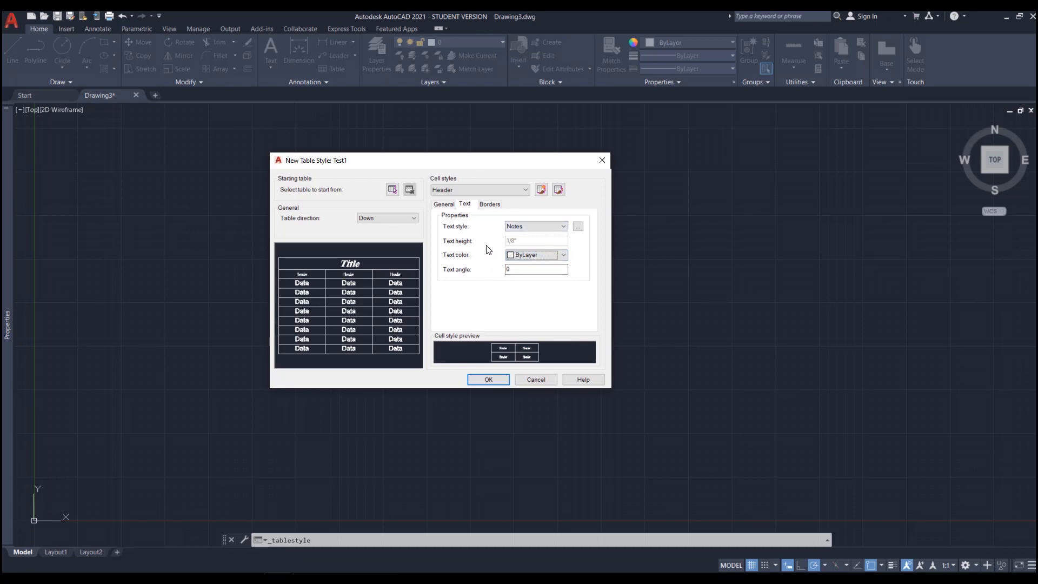
Step: Set the Header cell style's border lineweight, linetype and color to ByLayer and apply them to all borders
click(490, 207)
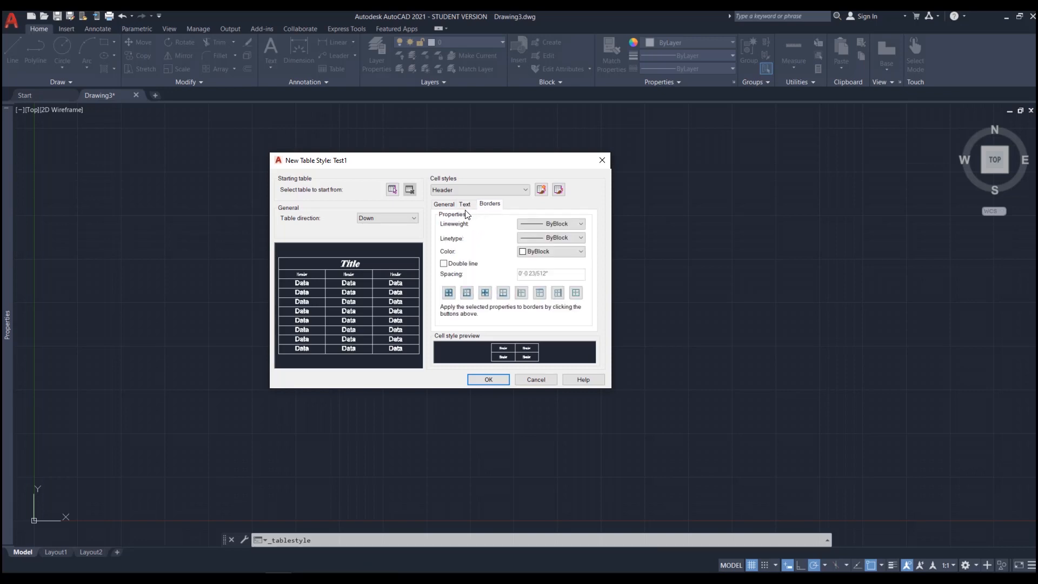
click(557, 224)
click(556, 230)
click(556, 238)
click(554, 244)
click(554, 251)
click(555, 265)
click(449, 293)
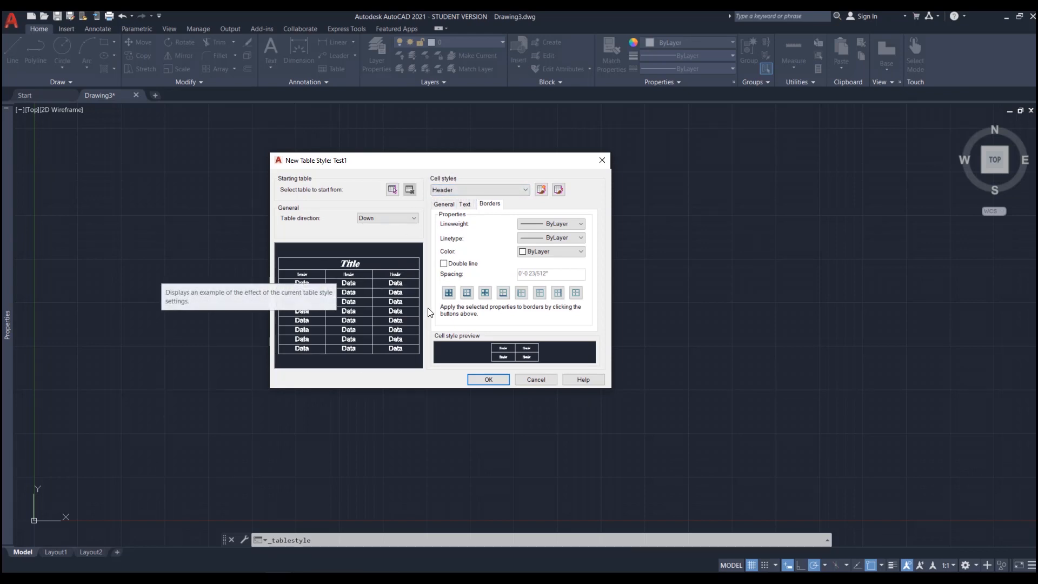
Step: Choose the Data cell style for editing and show its general properties
click(467, 193)
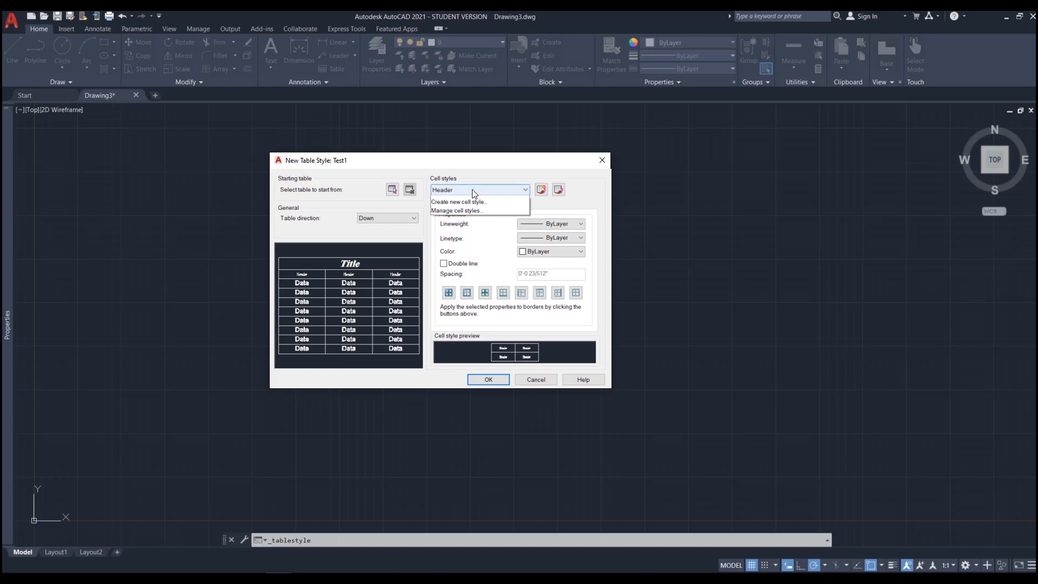
click(459, 205)
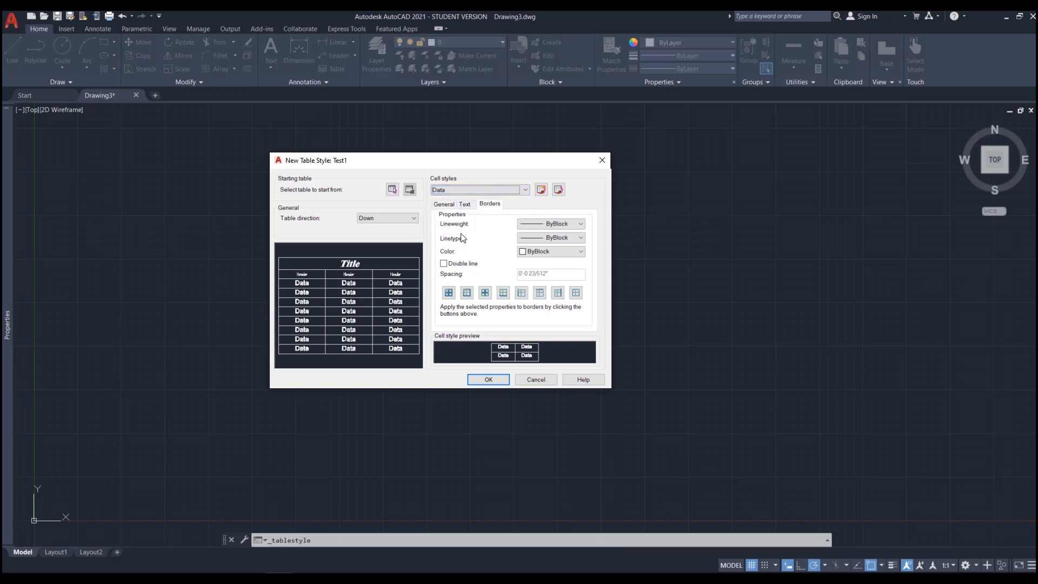
click(449, 206)
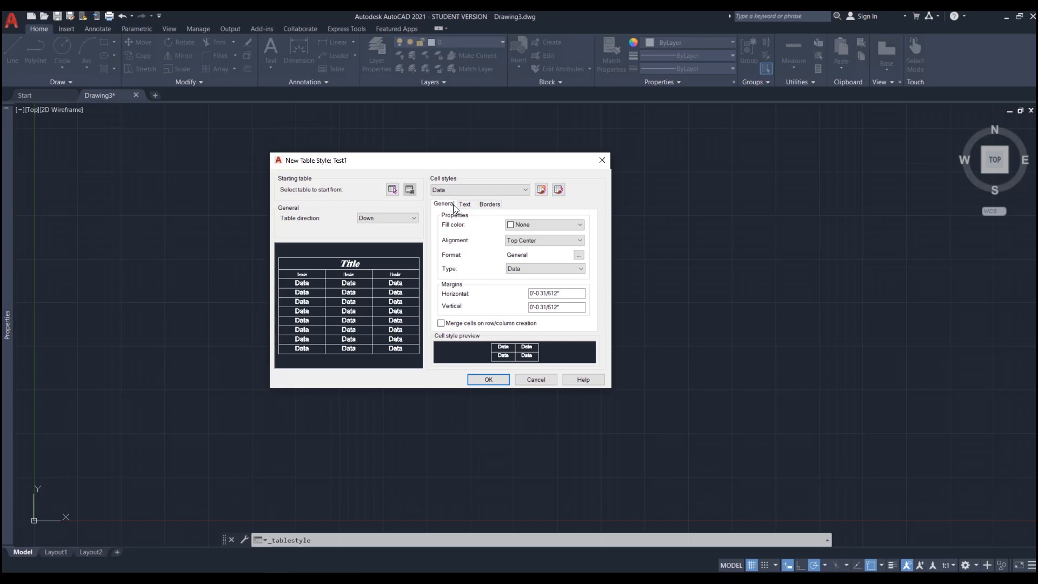
Step: Set the Data cell style's text style to Notes and its text color to ByLayer
click(465, 206)
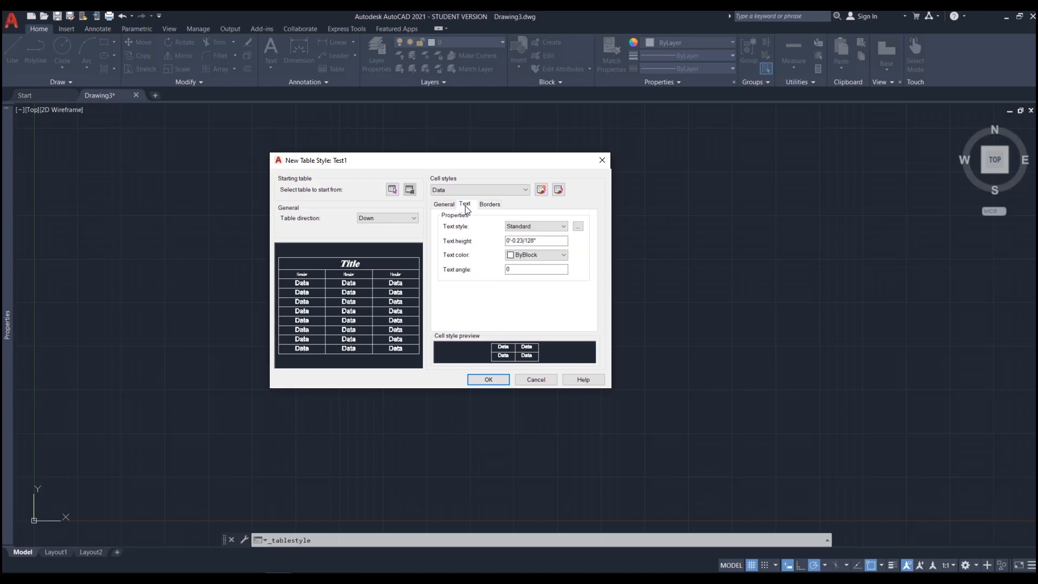
click(525, 225)
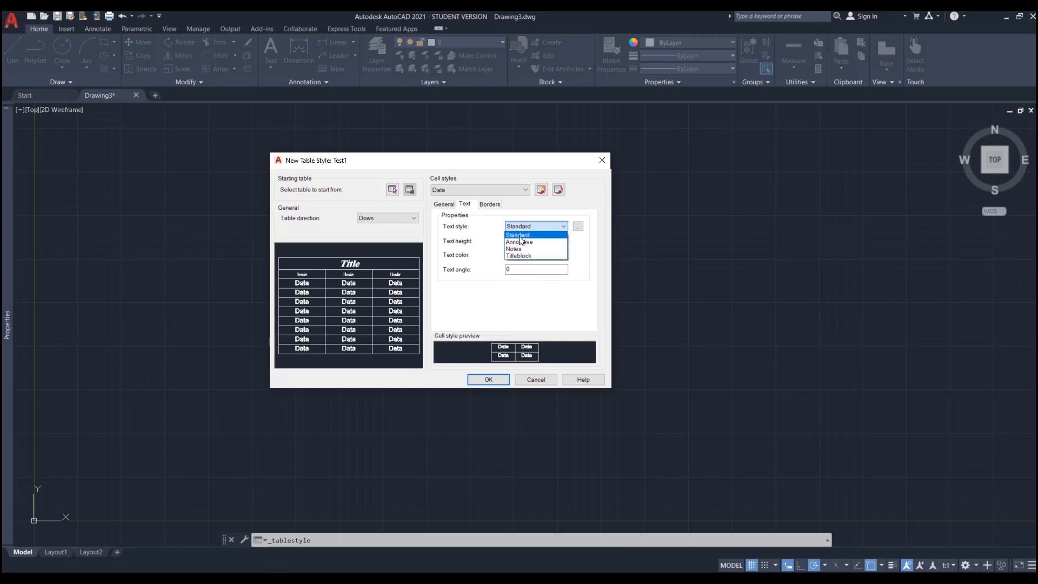
click(521, 249)
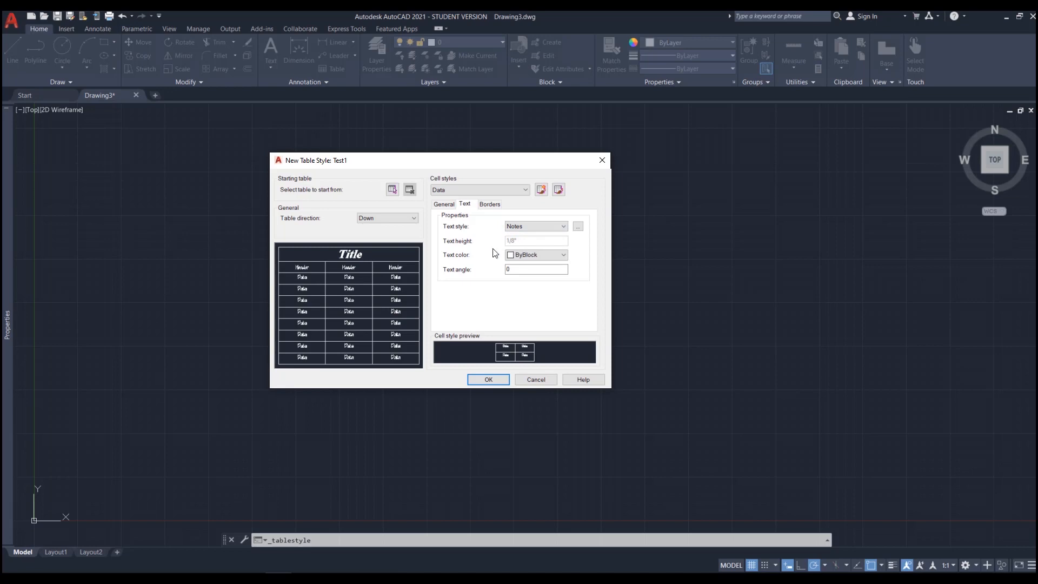
click(533, 255)
click(528, 267)
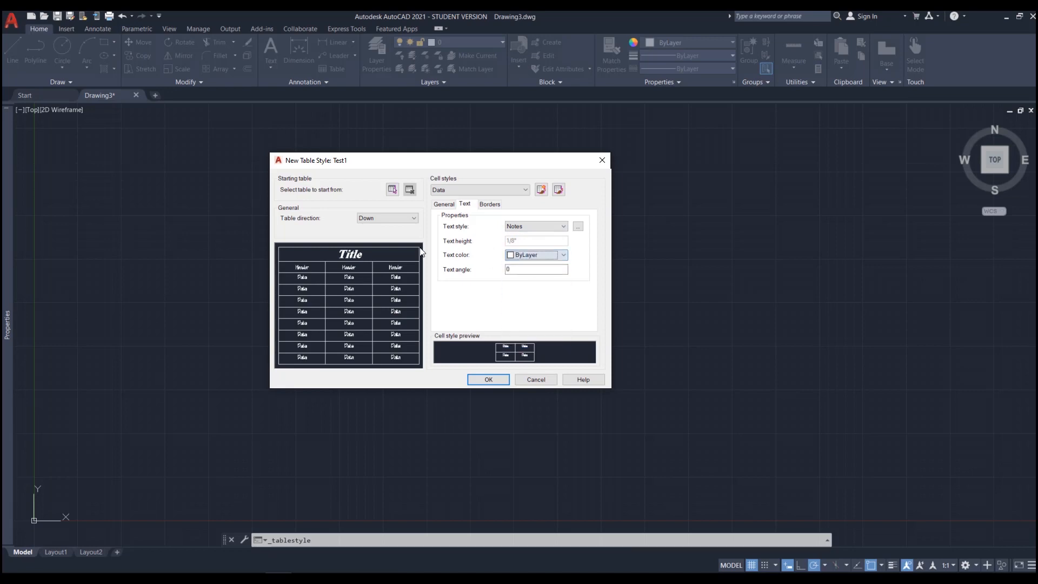
Step: Set the Data cell style's border lineweight, linetype and color to ByLayer and apply them to all borders
click(489, 204)
click(539, 224)
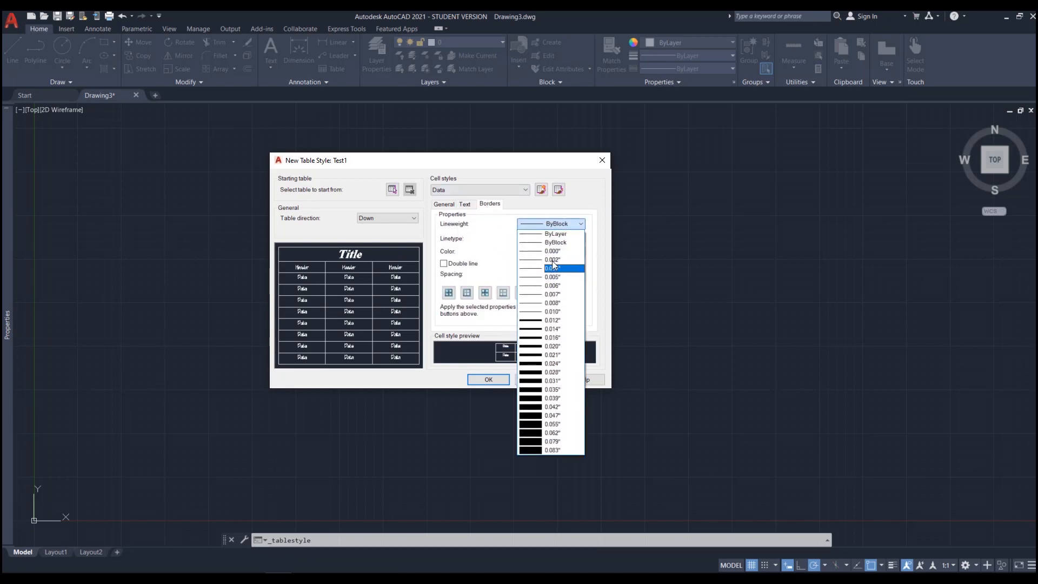
click(556, 234)
click(557, 238)
click(557, 246)
click(557, 250)
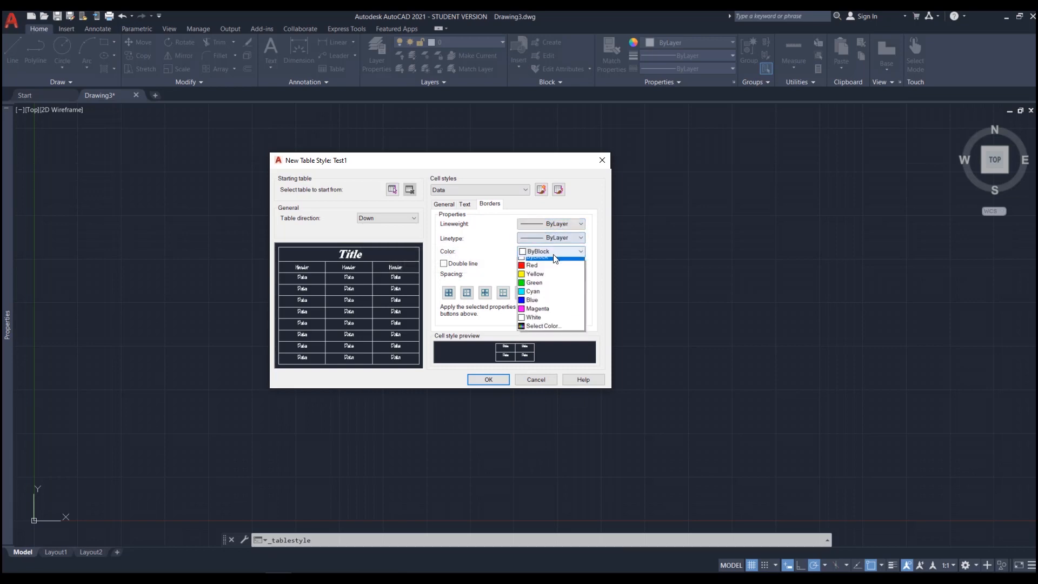
click(539, 263)
click(448, 294)
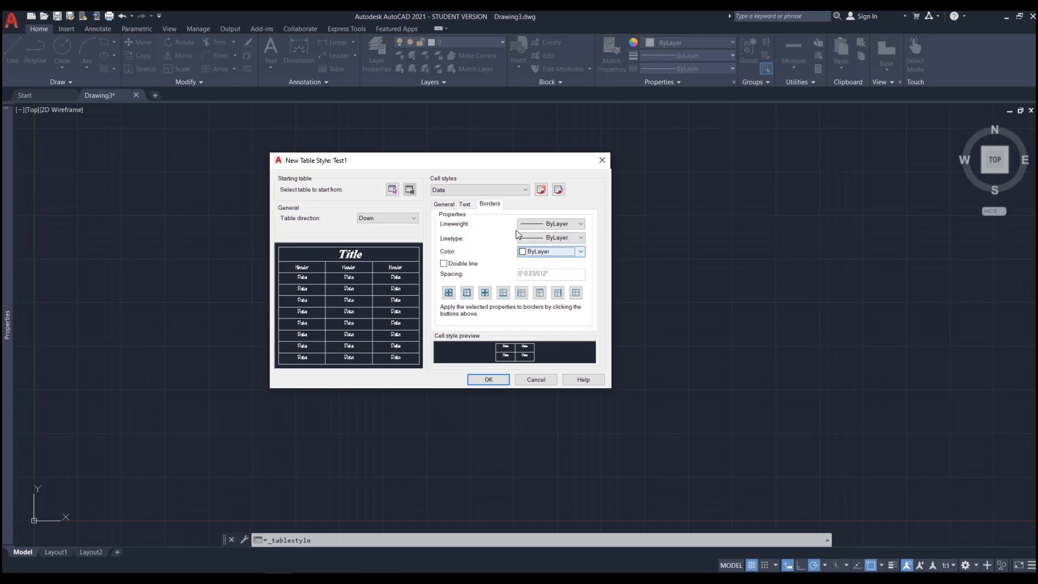
Step: Try a 0.014" red border on the Data cell style, applying it to the outside borders and to the bottom borders
click(557, 223)
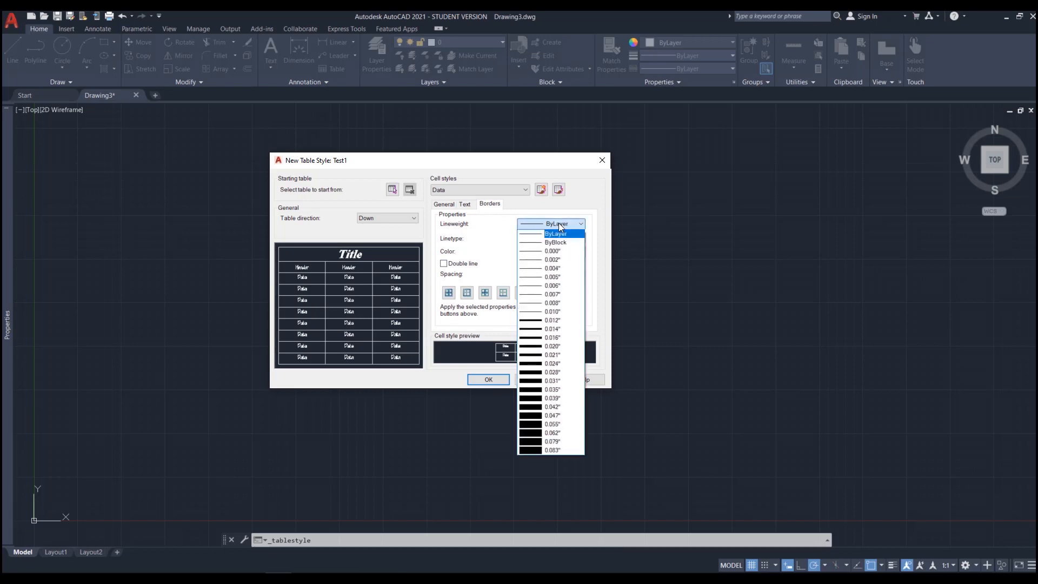
click(557, 327)
click(552, 252)
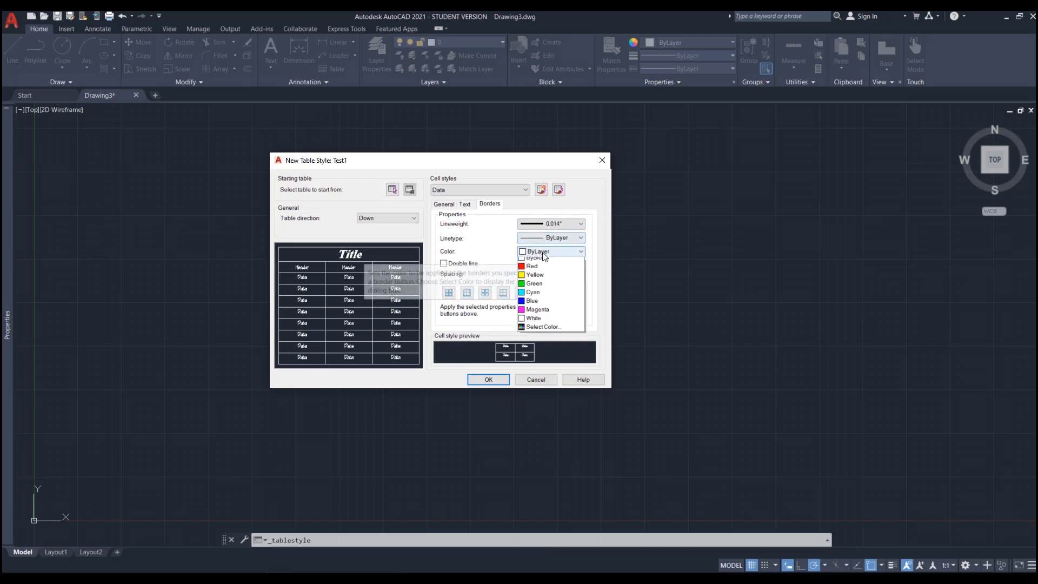
click(537, 277)
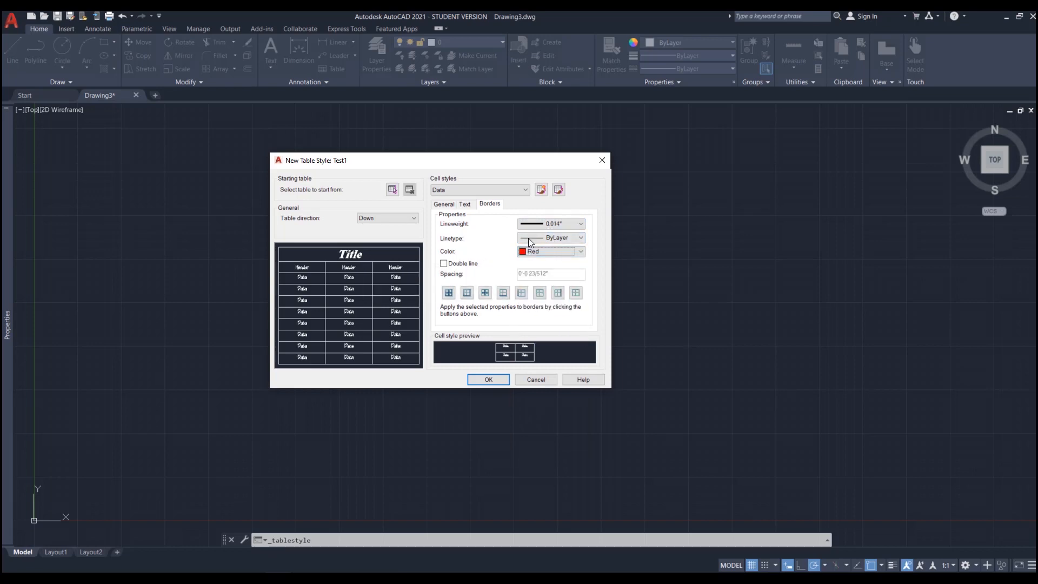
click(468, 294)
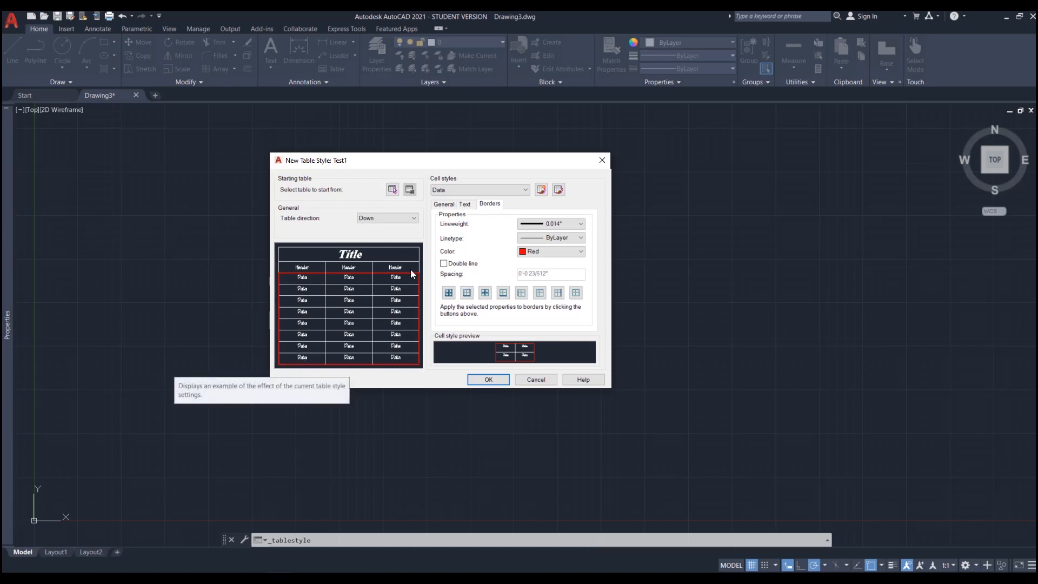
click(504, 295)
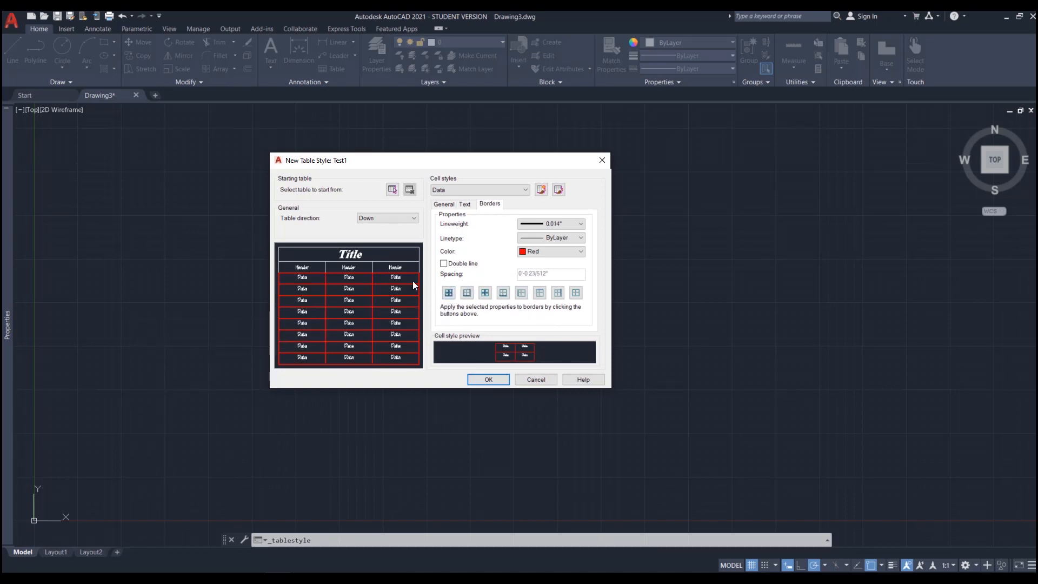
Step: Return the Data cell style's border lineweight, linetype and color to ByLayer on all borders and save the Test1 table style
click(574, 226)
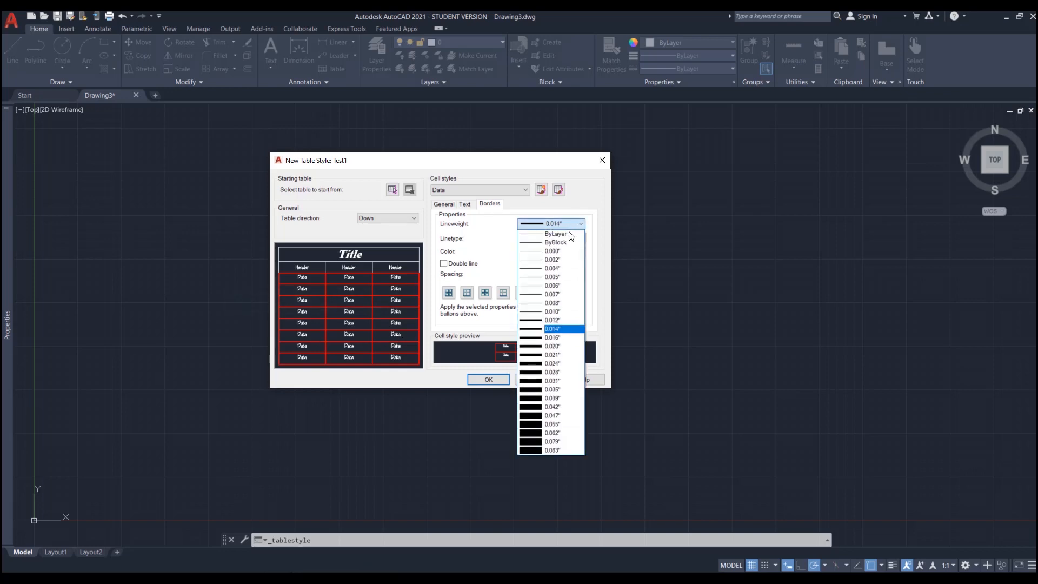
click(569, 233)
click(567, 238)
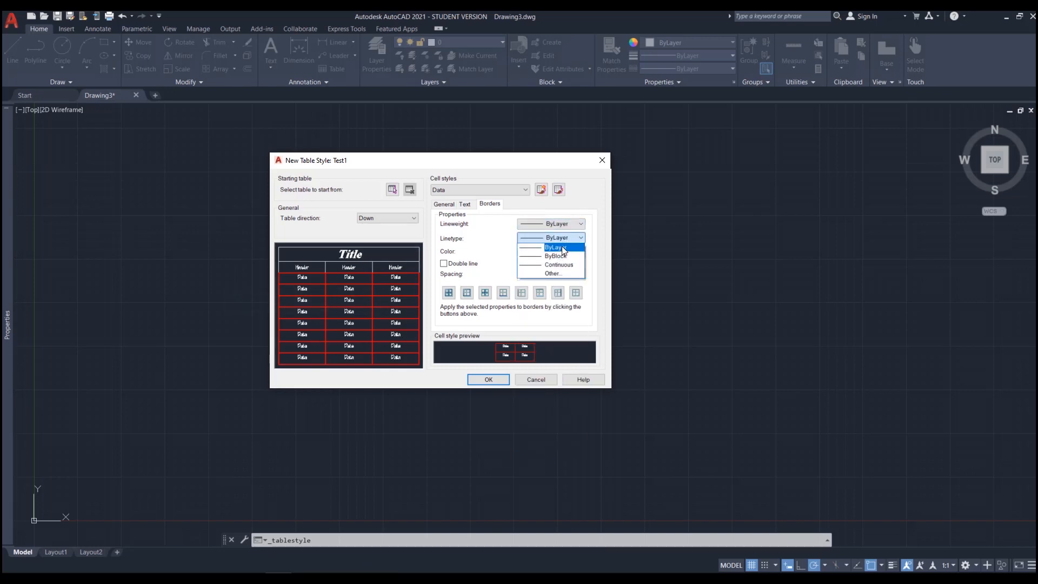
click(562, 247)
click(558, 252)
click(542, 263)
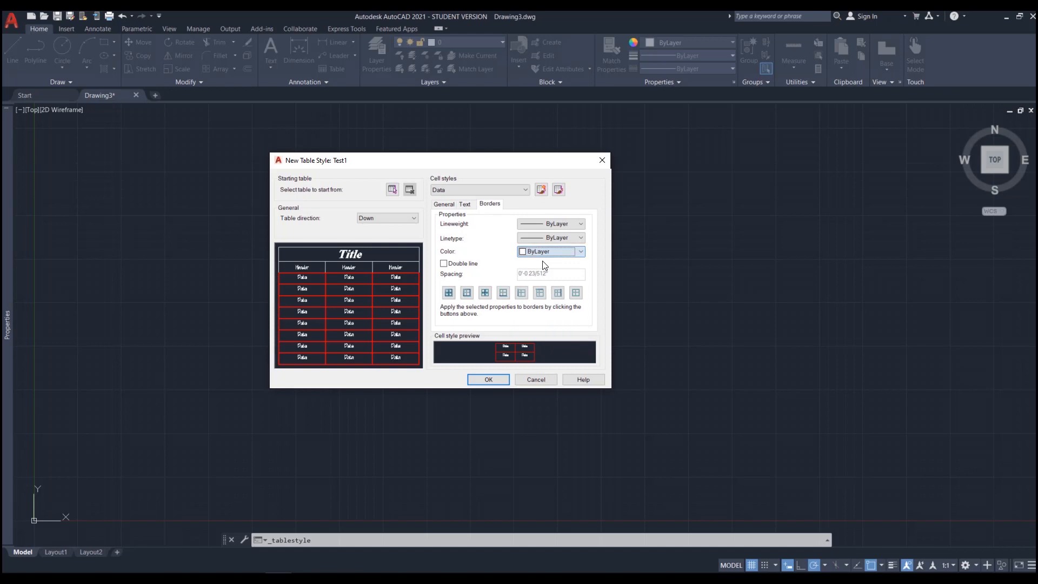
click(448, 293)
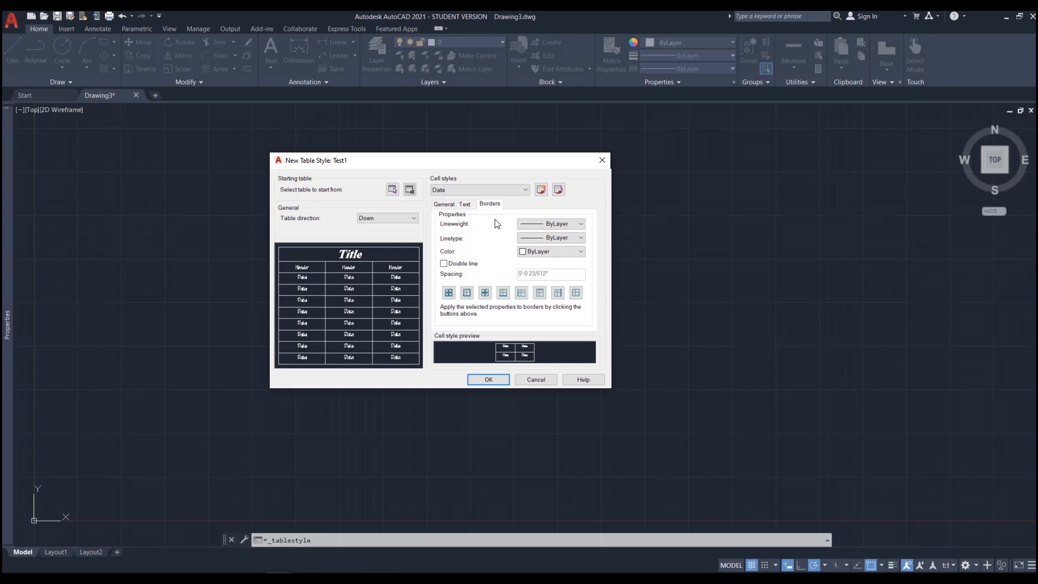
click(489, 380)
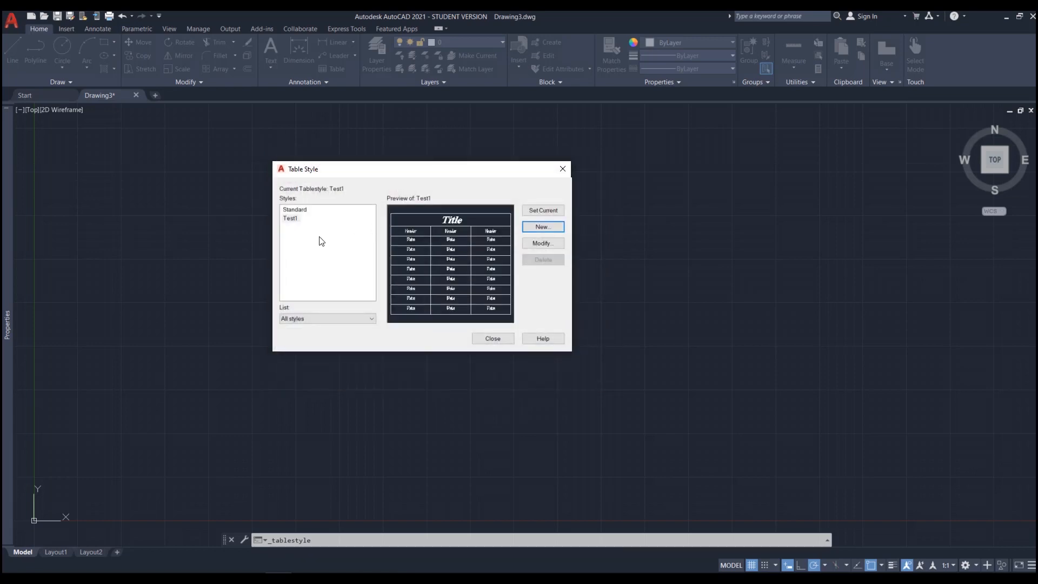
Step: Make Standard the current table style, switch the current style back to Test1 and close the table style manager
click(301, 211)
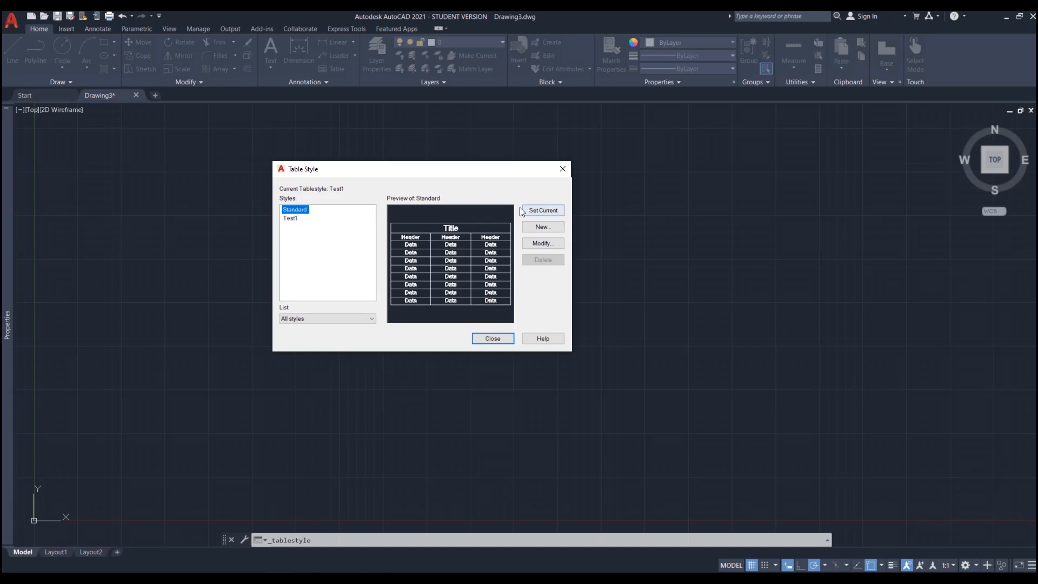
click(535, 209)
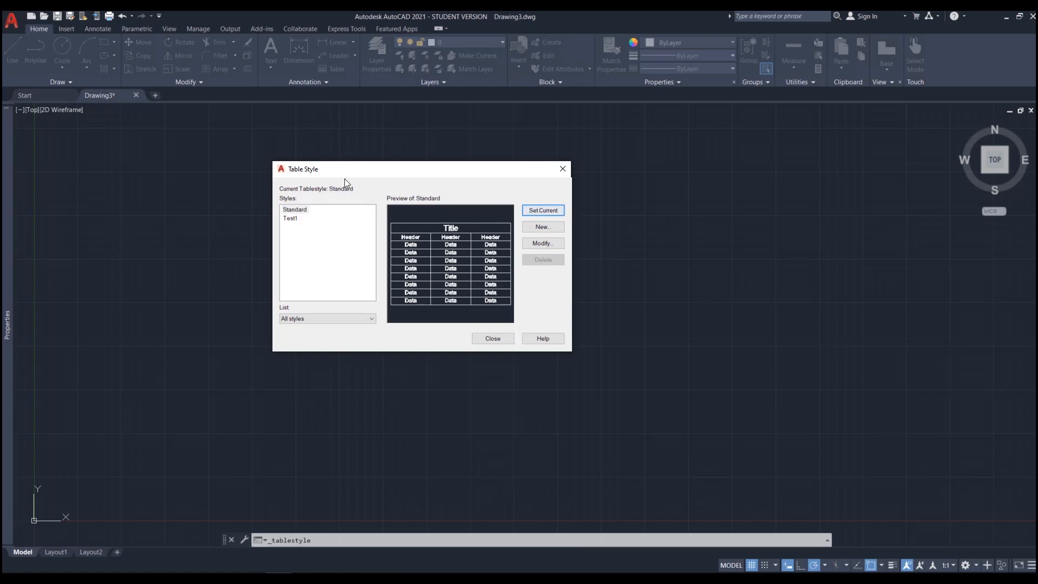
click(290, 219)
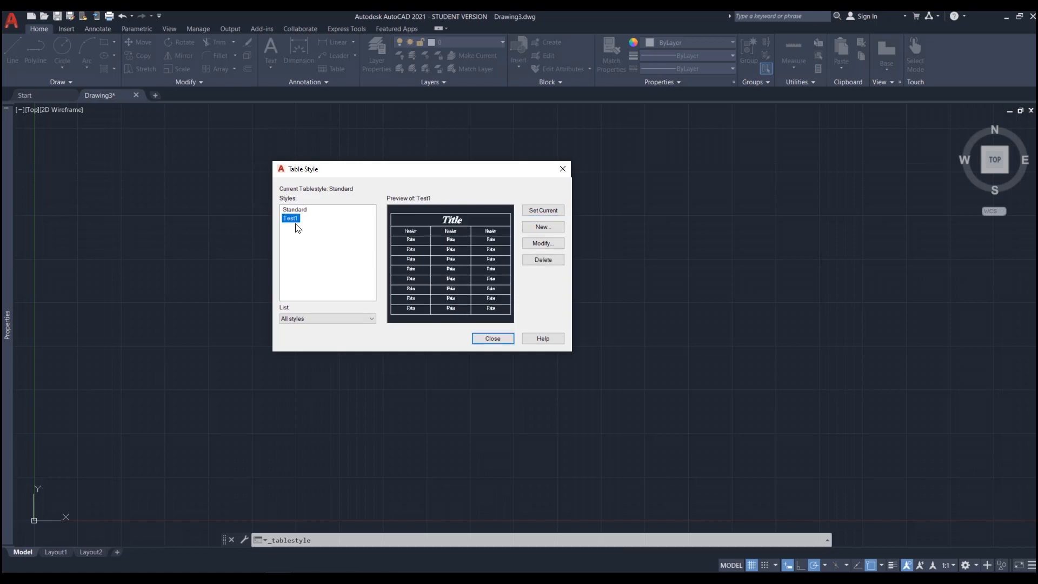
click(541, 210)
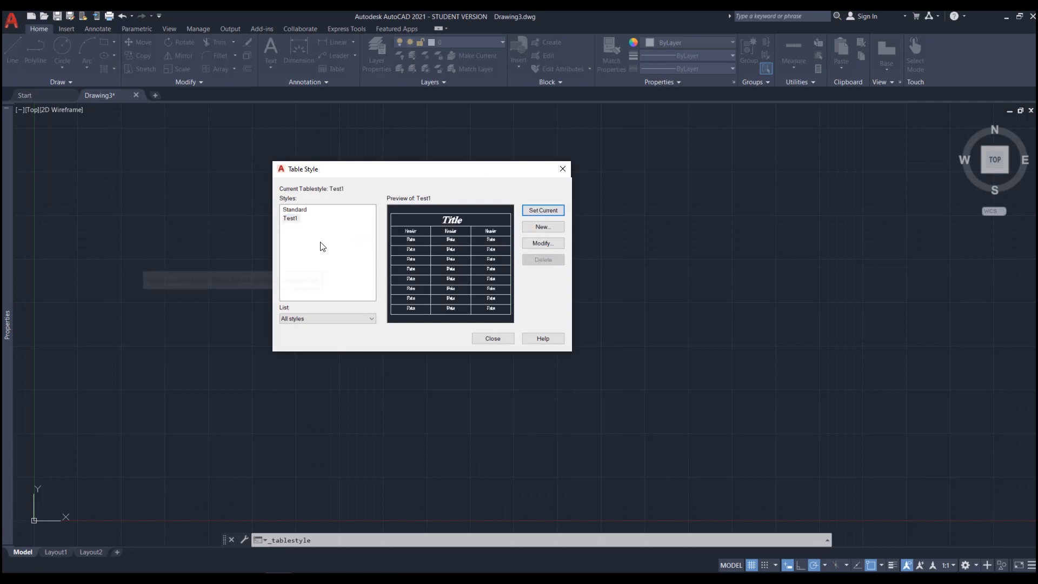
click(489, 339)
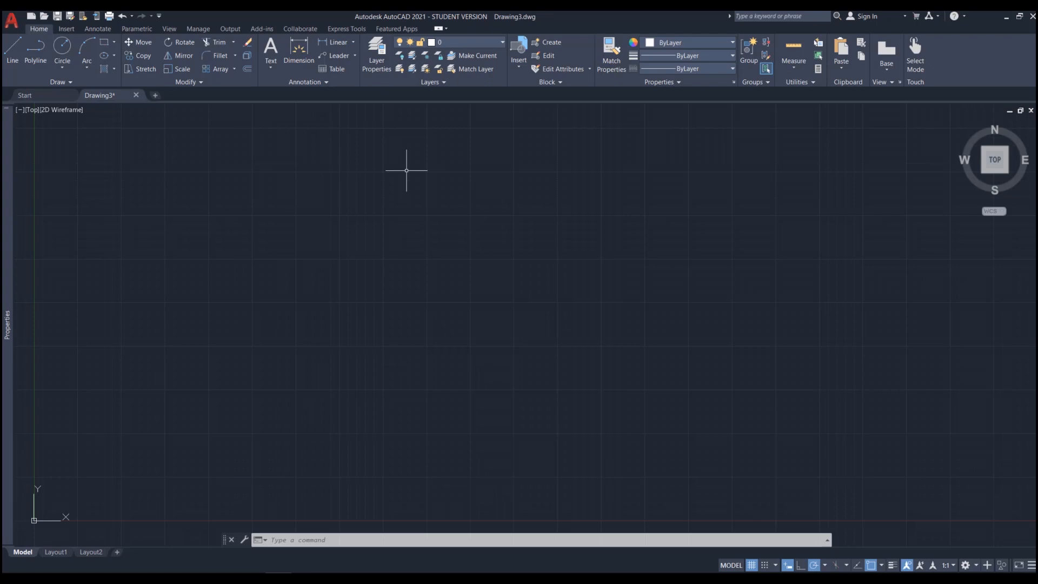
Step: Switch the drawing from model space to the Layout1 paper space
click(57, 552)
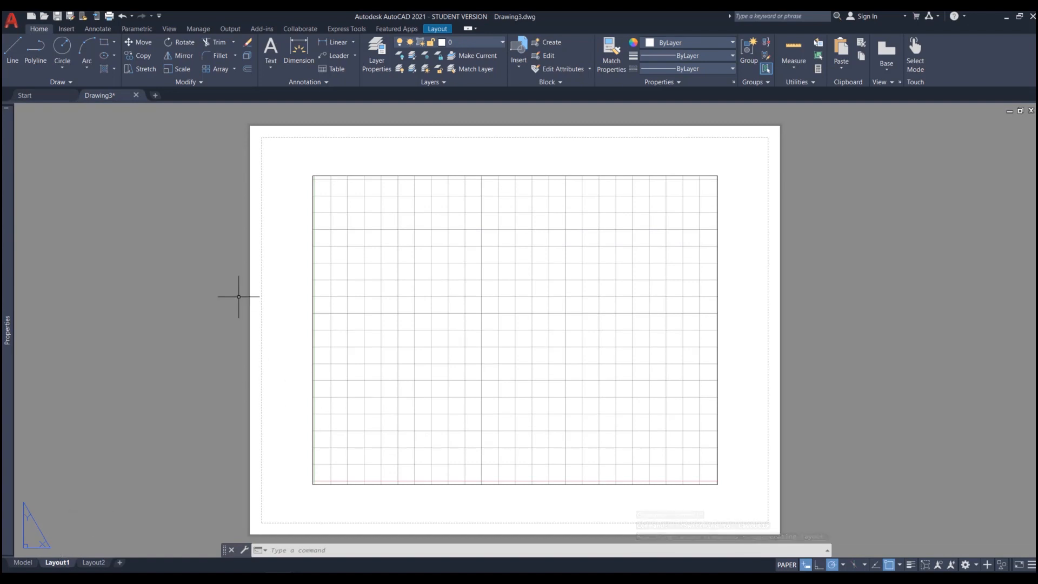
click(23, 562)
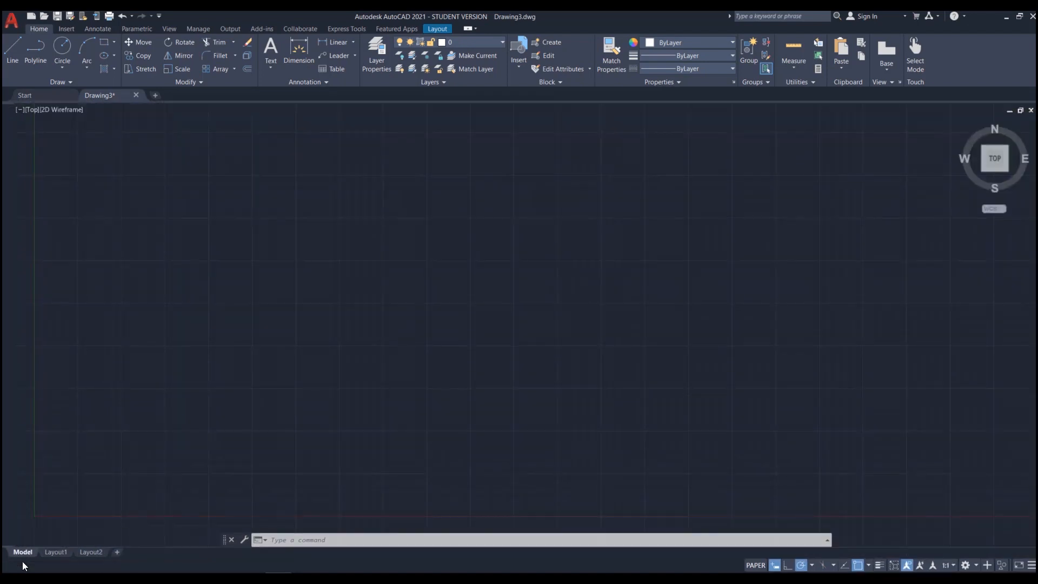
click(56, 552)
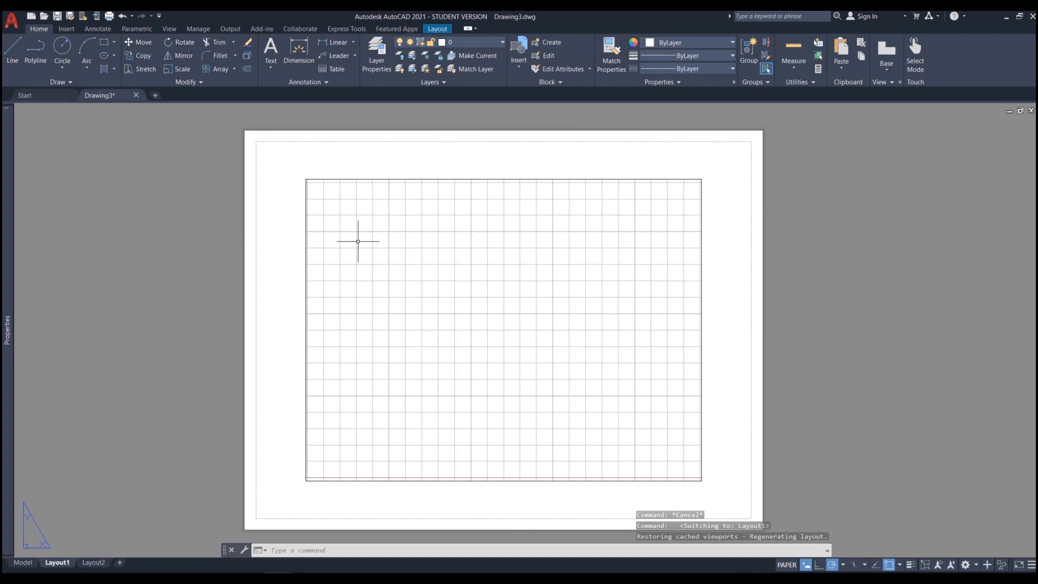
Step: Activate model space inside the Layout1 viewport and zoom out its view
click(725, 168)
click(303, 480)
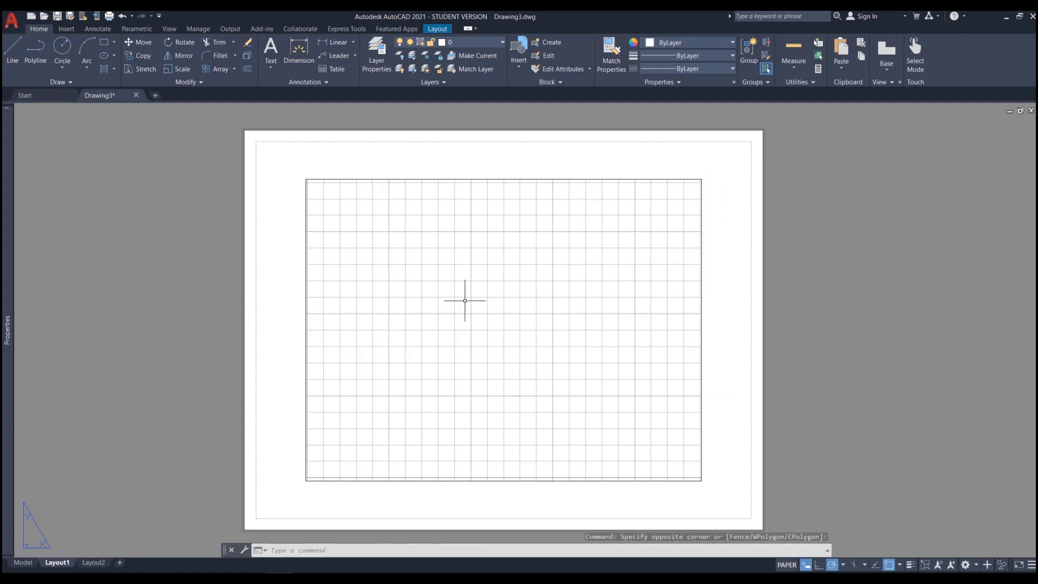
double_click(483, 302)
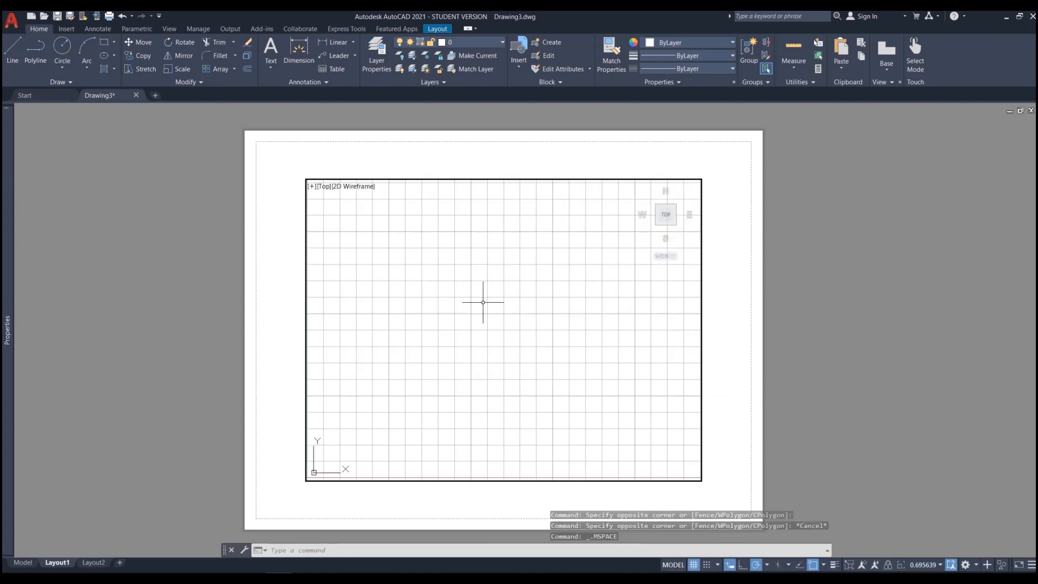
scroll(483, 302, down, 5)
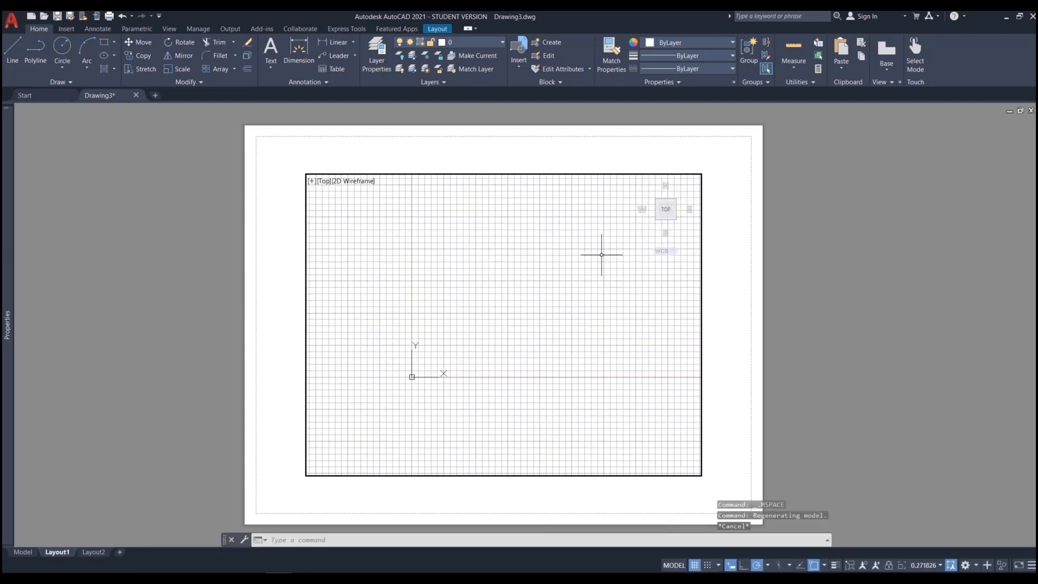
key(Escape)
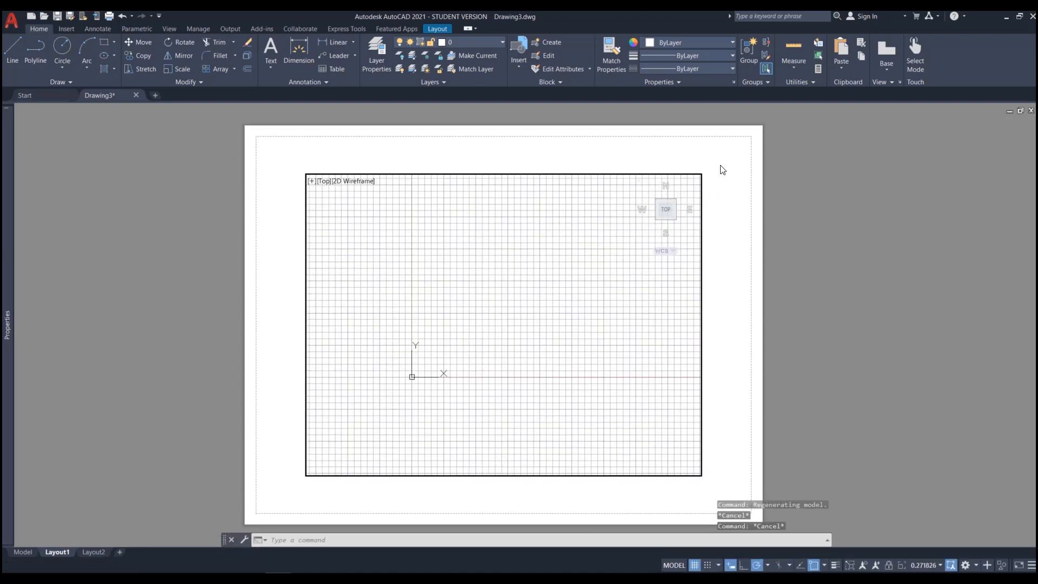
Step: Return to paper space on Layout1 and delete the existing viewport
double_click(718, 178)
click(717, 162)
click(606, 261)
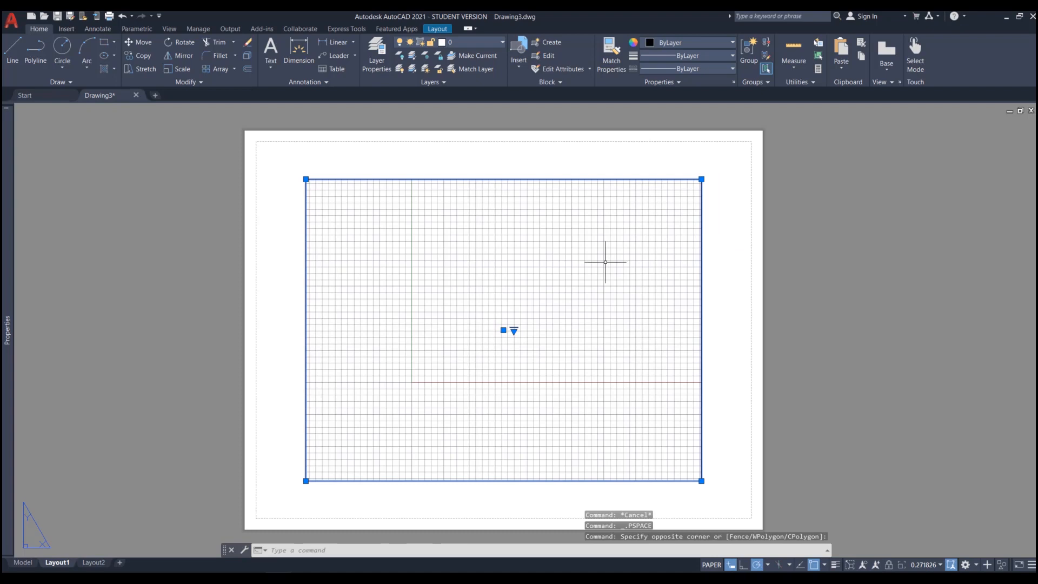
key(Delete)
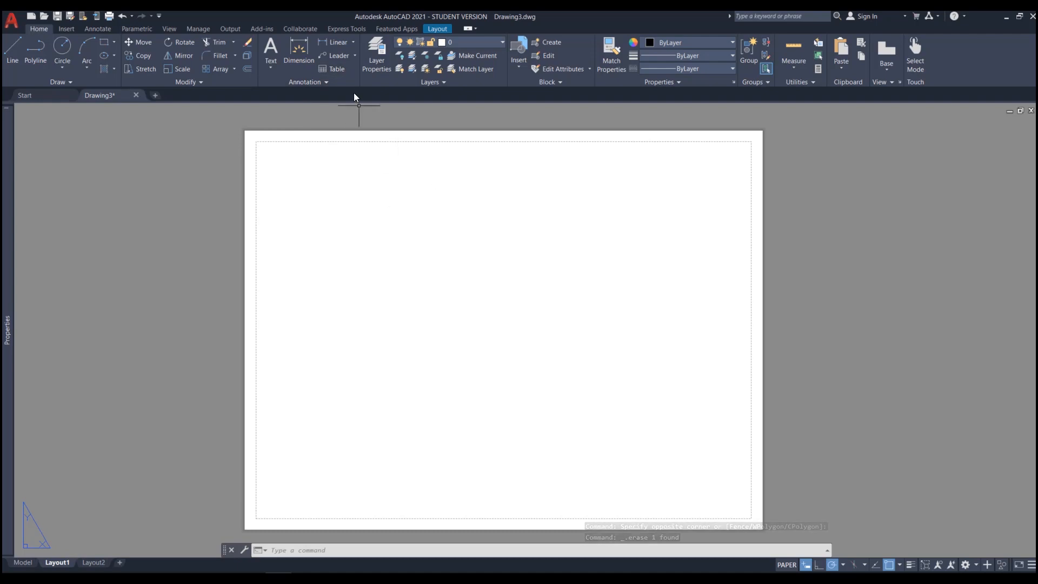
Step: Set up a new table in the Test1 style, placed by insertion point, with 4 columns and 5 data rows
click(333, 69)
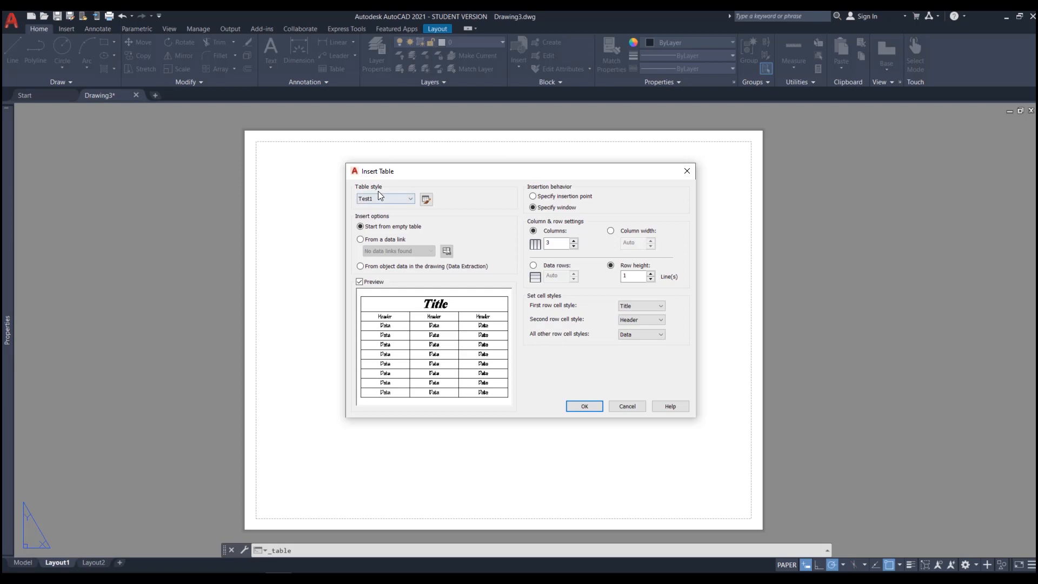
click(386, 214)
click(534, 197)
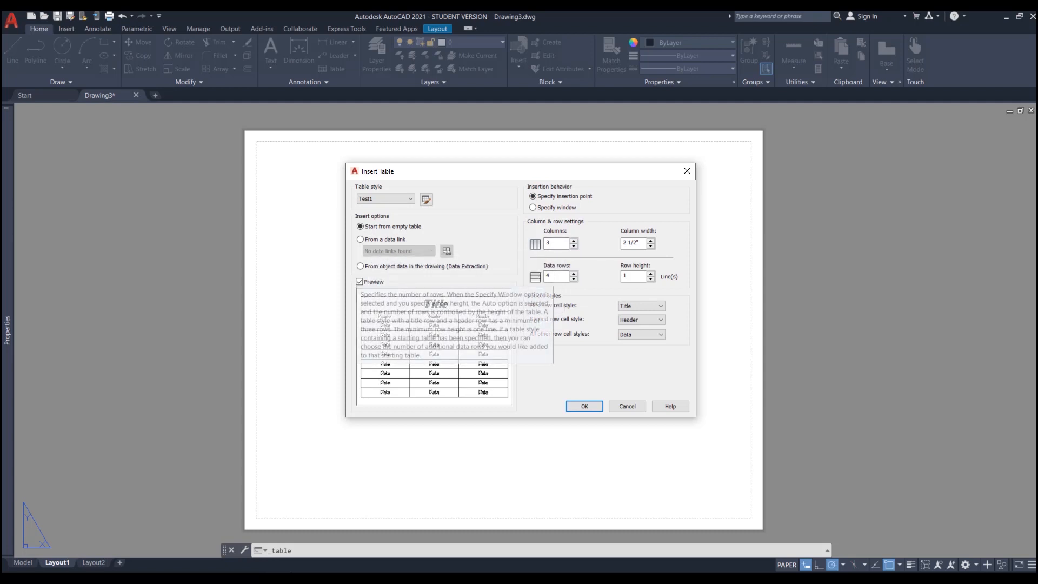
click(574, 241)
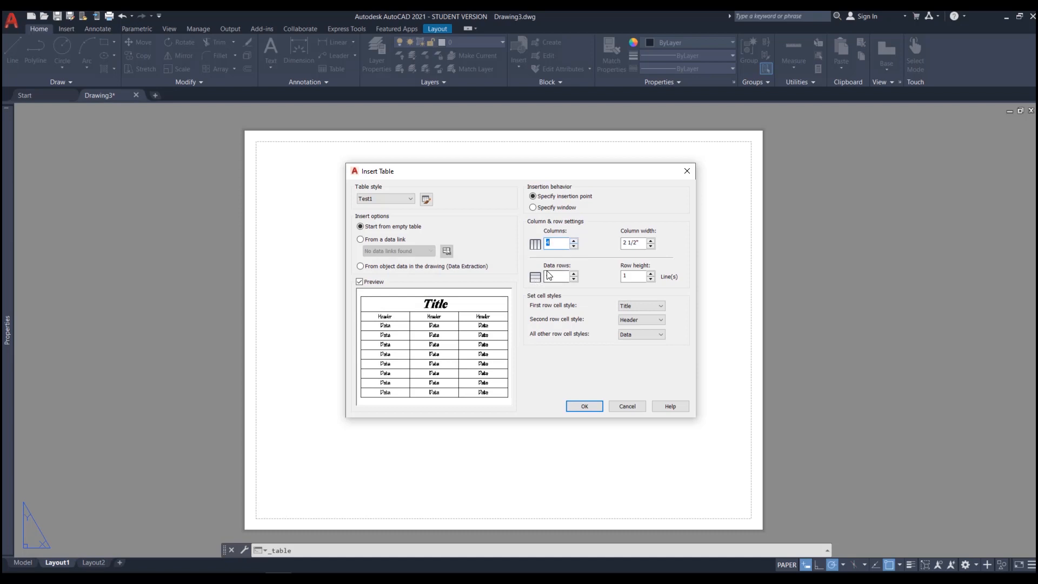
text(4)
click(575, 273)
text(5)
Step: Keep Title, Header and Data as the first, second and other row cell styles and accept the table settings
click(634, 306)
click(642, 321)
click(631, 327)
click(588, 408)
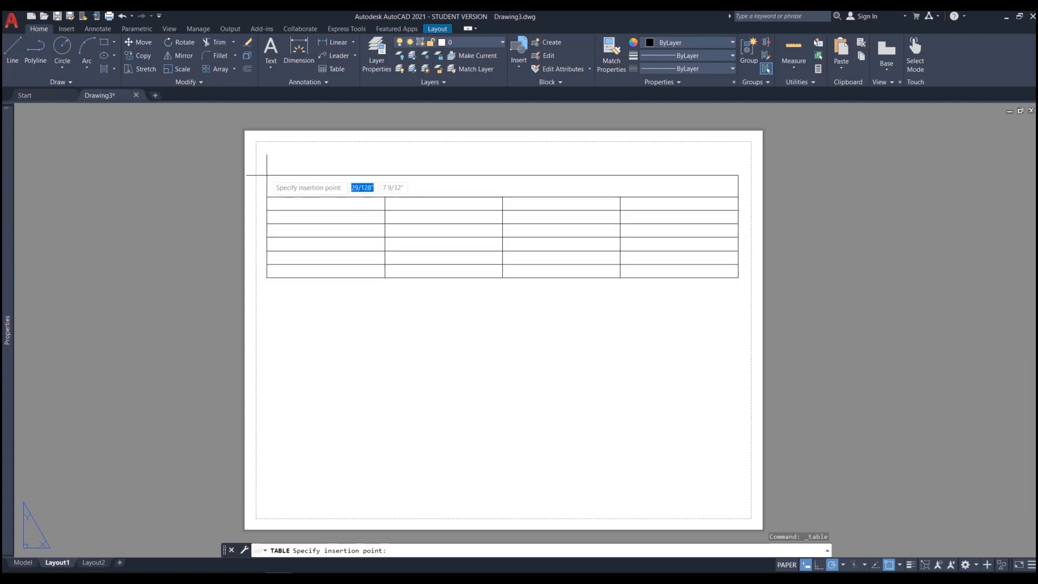
Step: Place the table near the upper-left corner of the sheet's printable area and leave its title cell empty
click(271, 178)
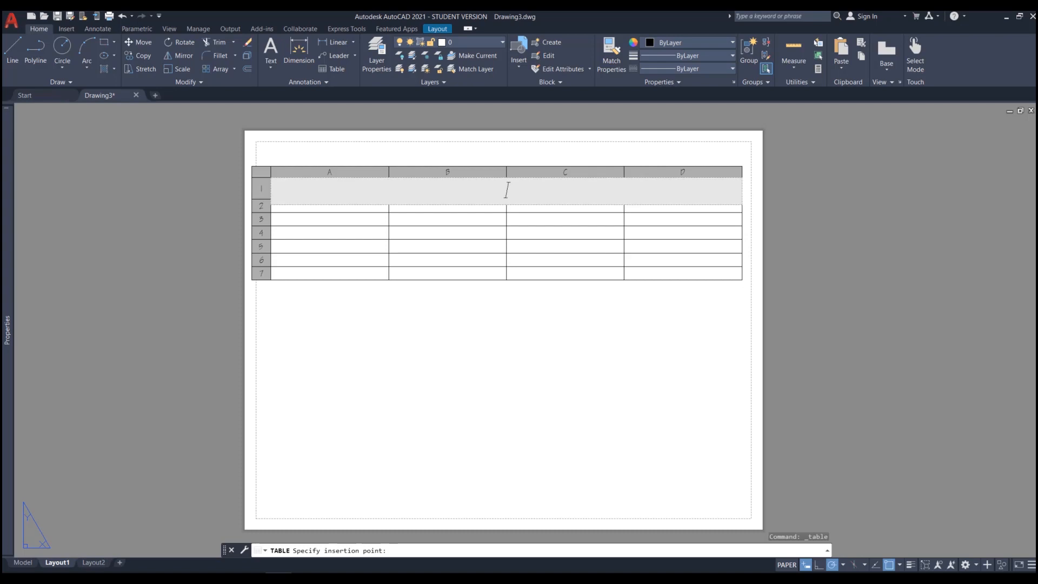
key(Escape)
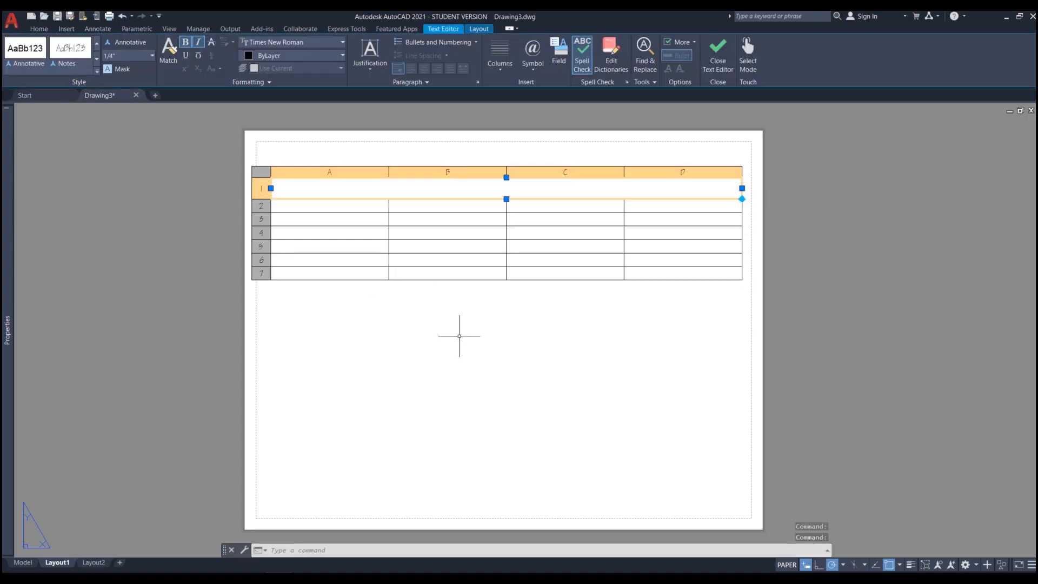
key(Escape)
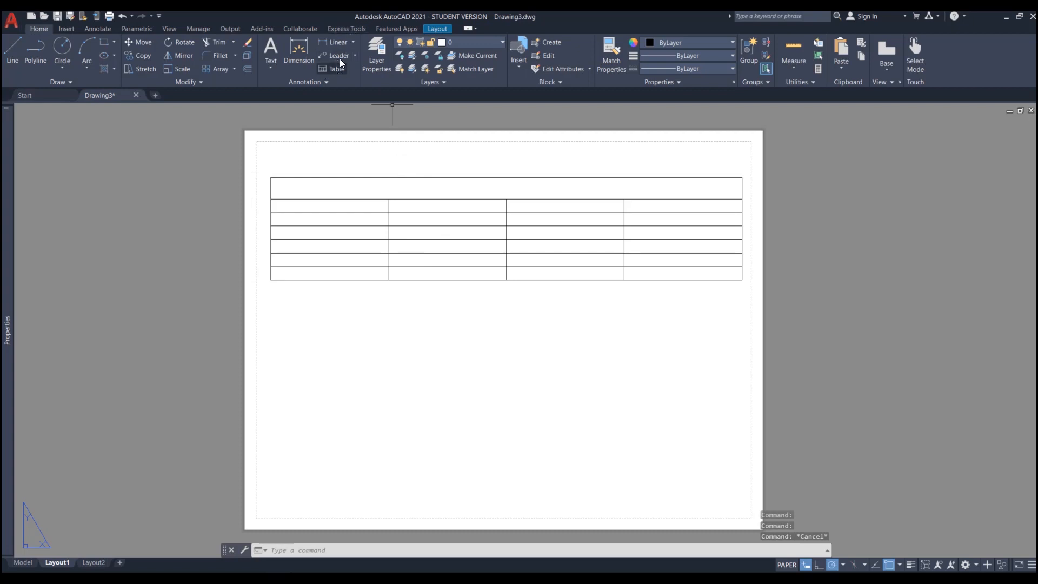
Step: Insert a second Test1 table below the first by specifying a window, with 4 columns, 1-line row height and room for 12 rows
click(329, 69)
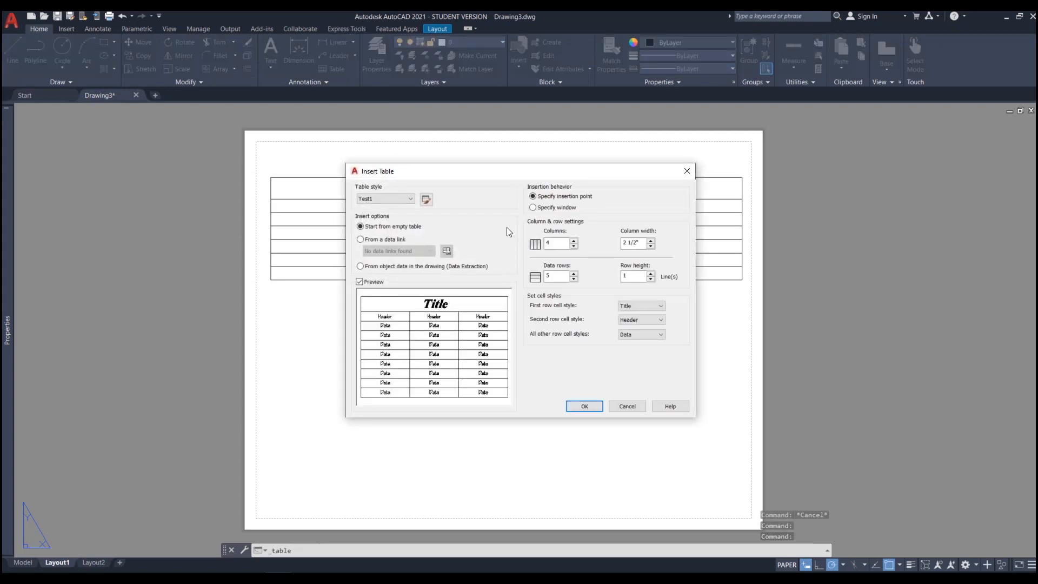
click(534, 208)
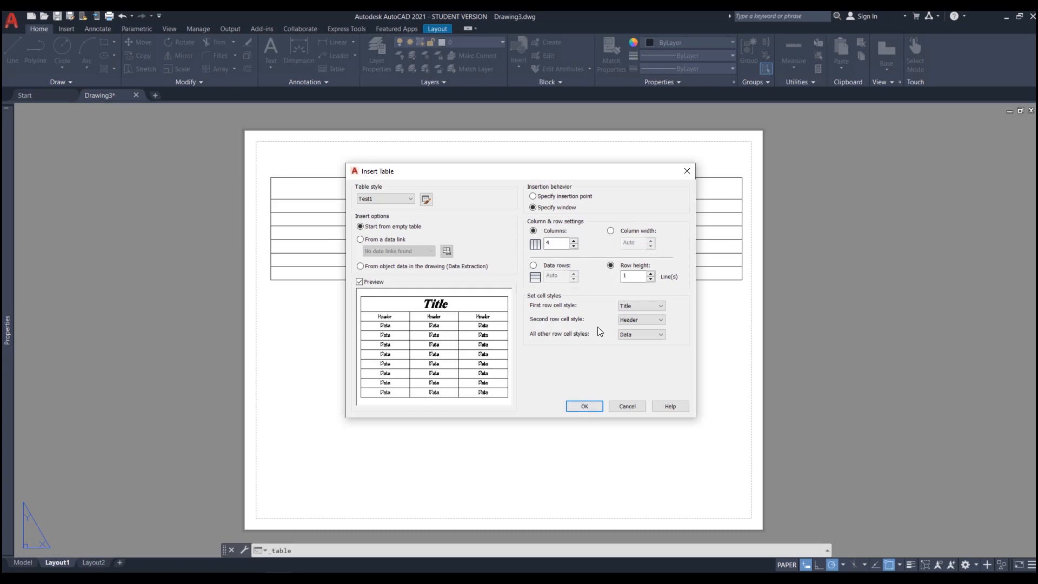
click(586, 406)
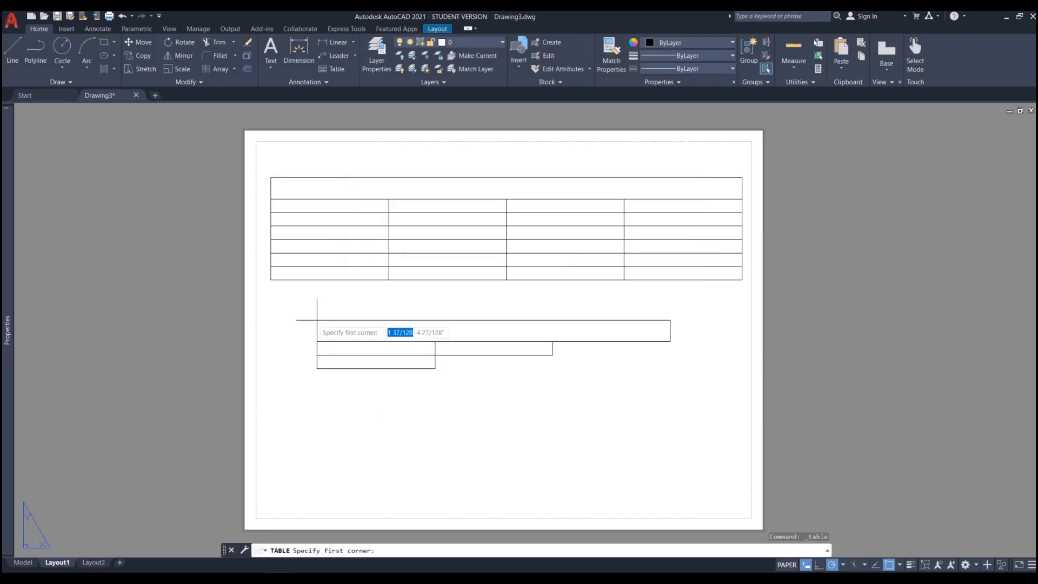
click(293, 307)
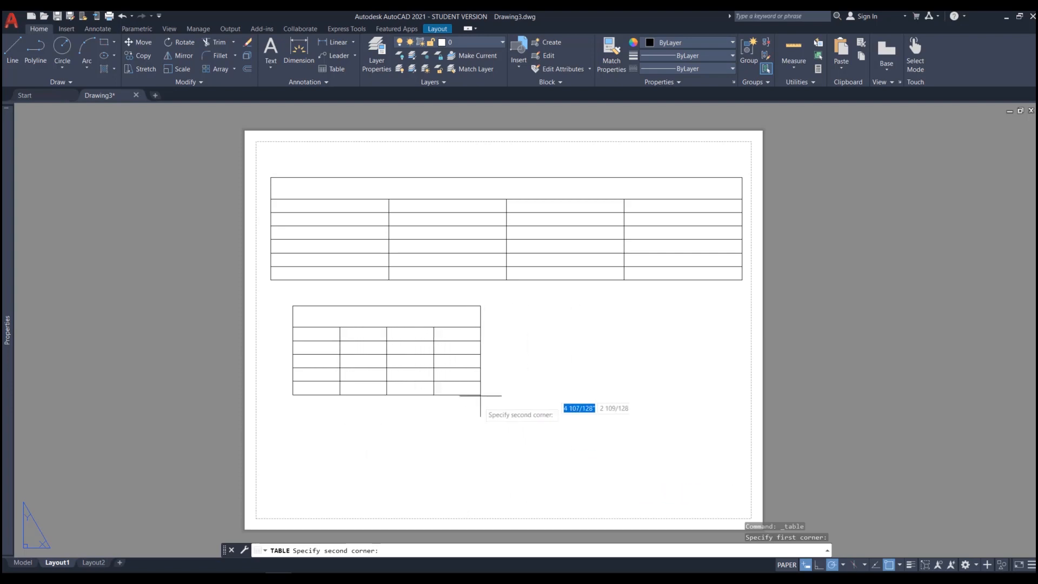
click(438, 483)
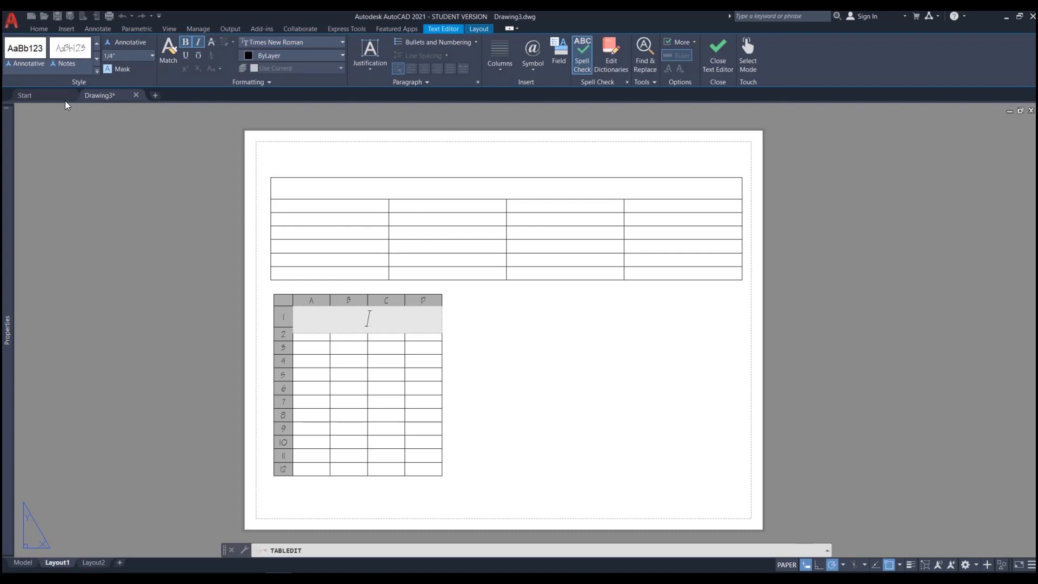
click(473, 338)
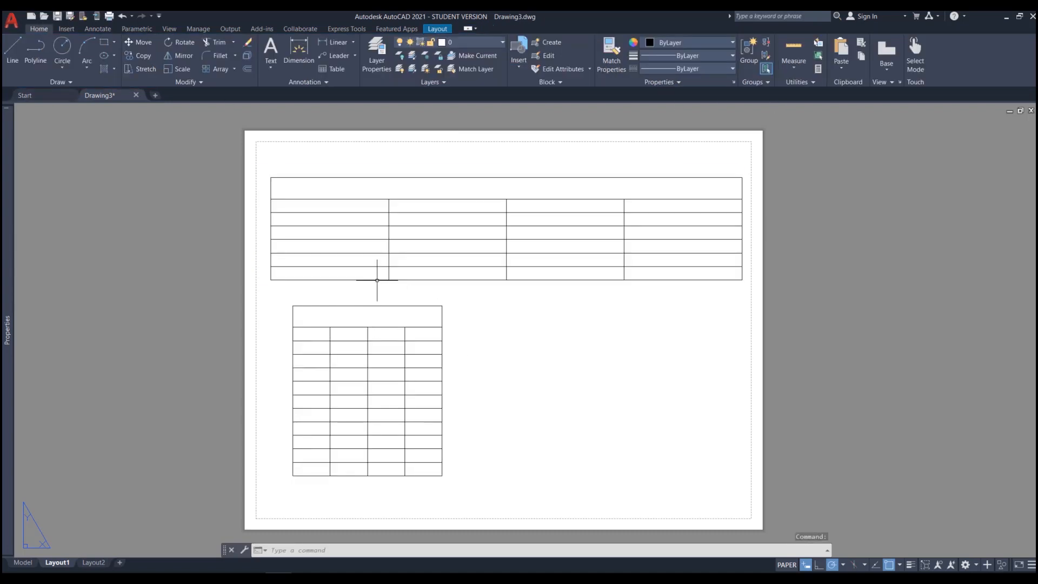
Step: Select the upper table and its title cell to examine the table grips and cell editing options
click(334, 176)
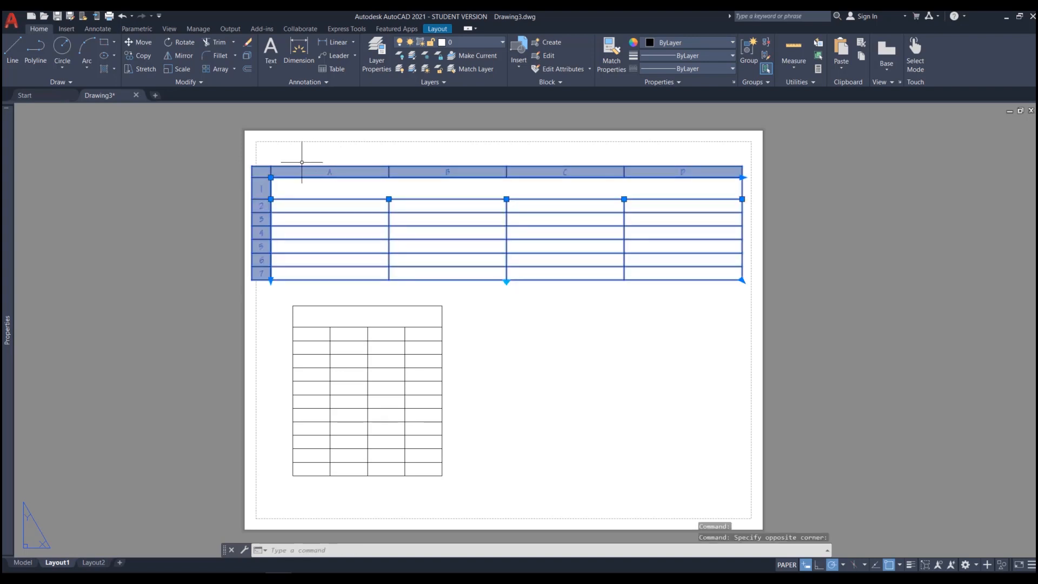
click(328, 187)
click(323, 189)
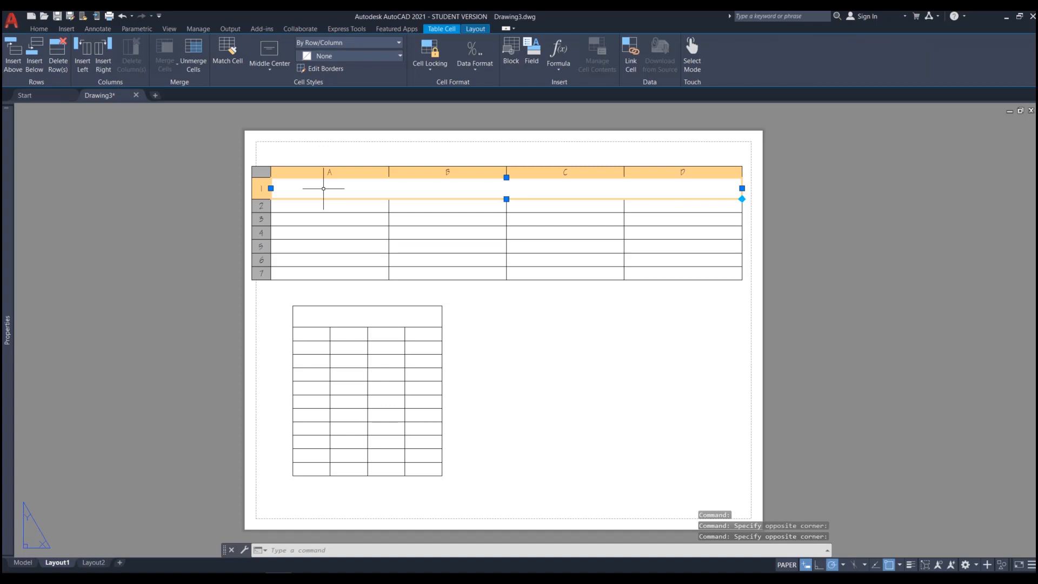
key(Escape)
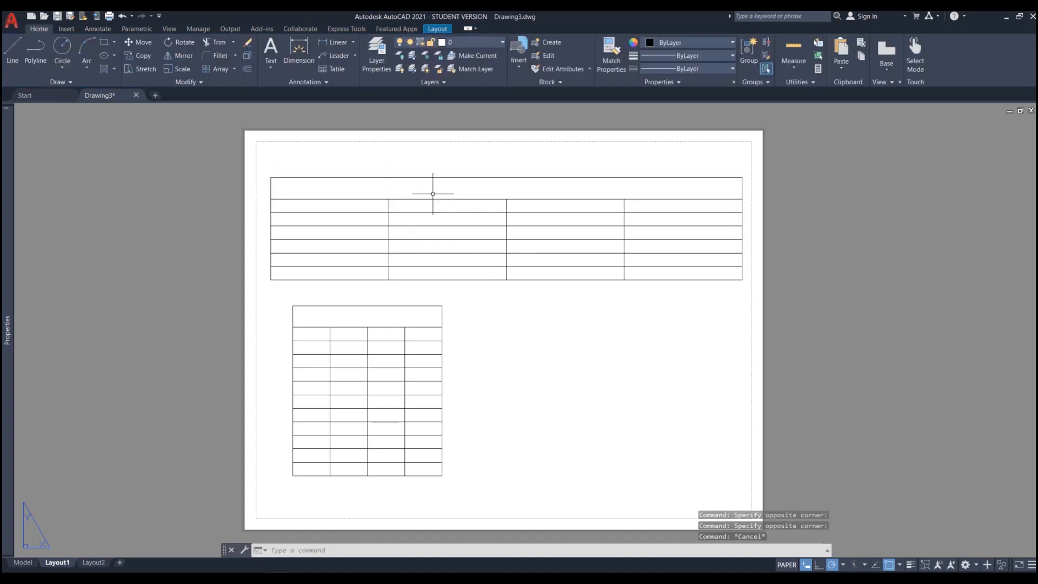
click(433, 194)
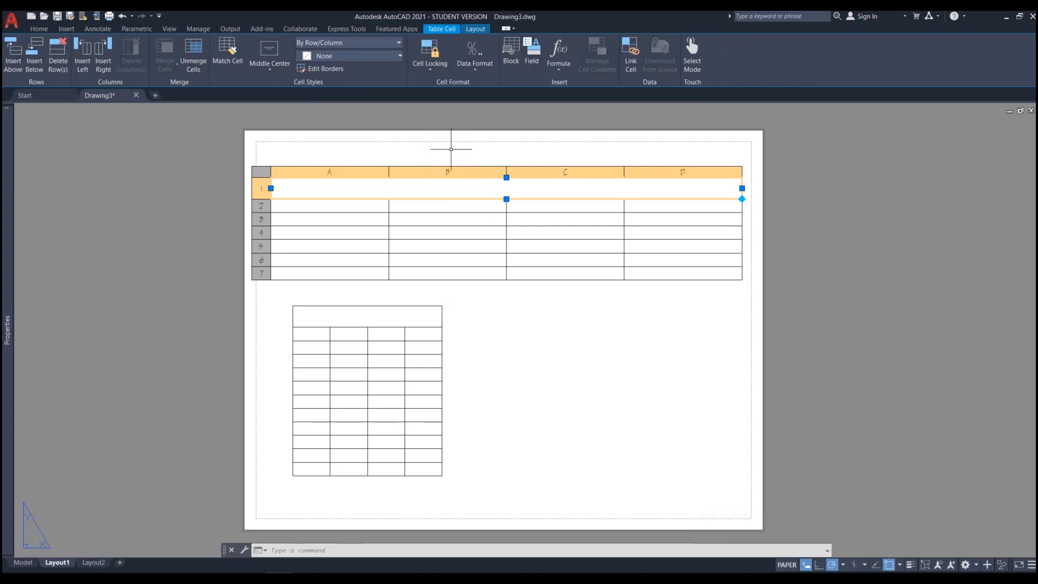
key(Escape)
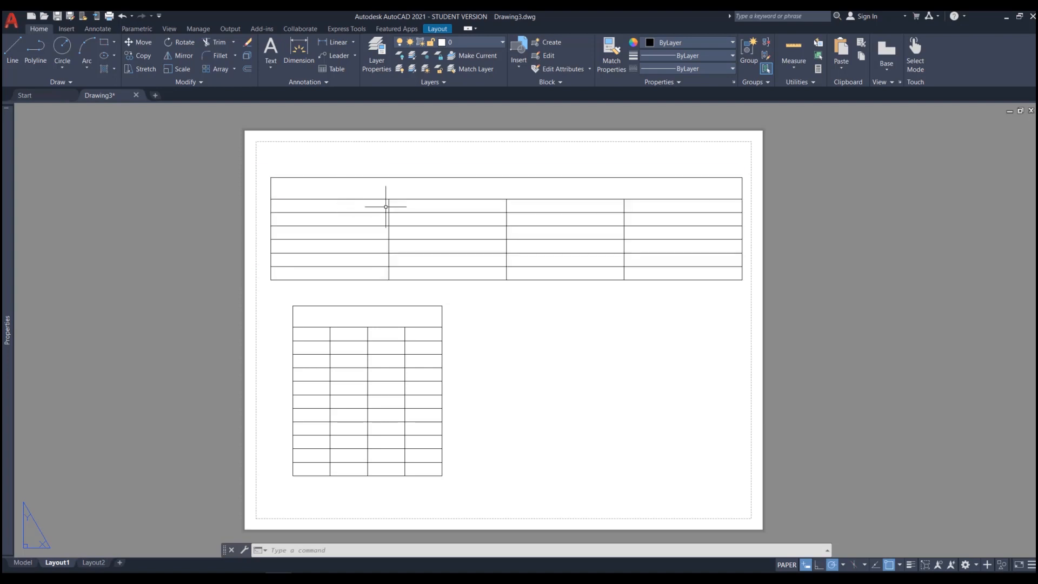
Step: Select cell A2 of the upper table, open cell B2 for text editing, and examine the available text styles
click(329, 208)
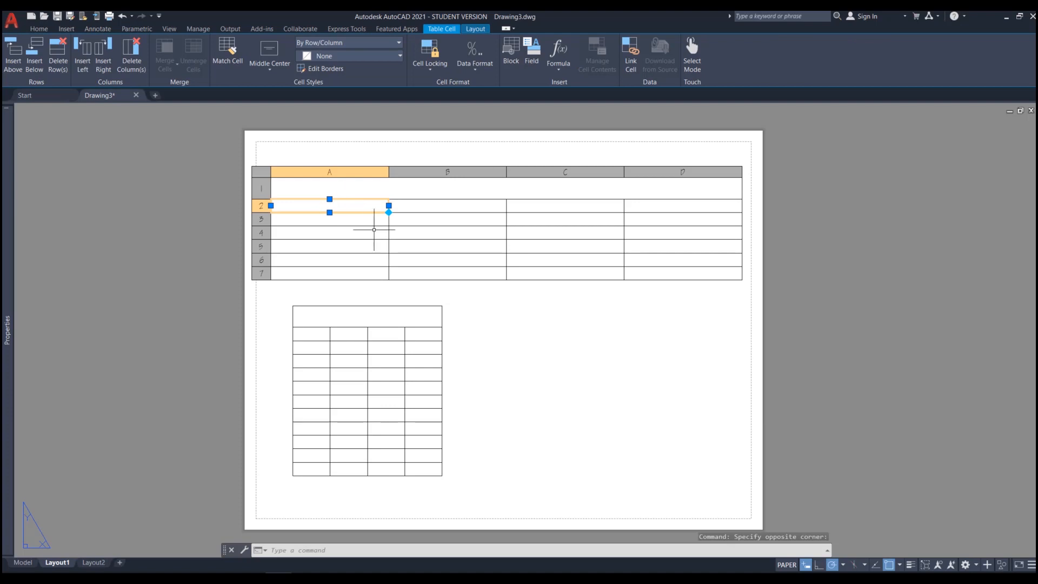
double_click(439, 208)
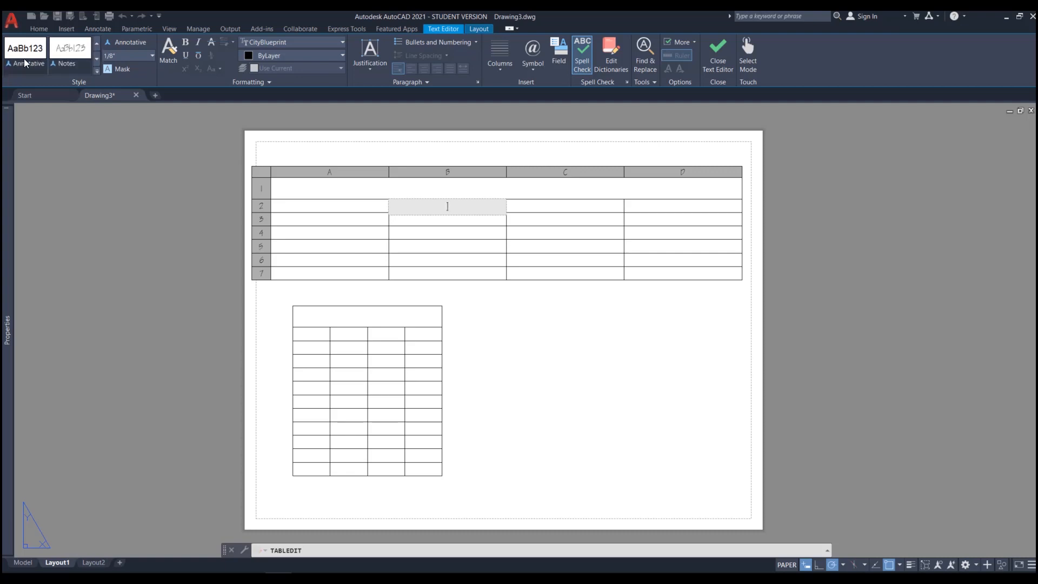
click(96, 70)
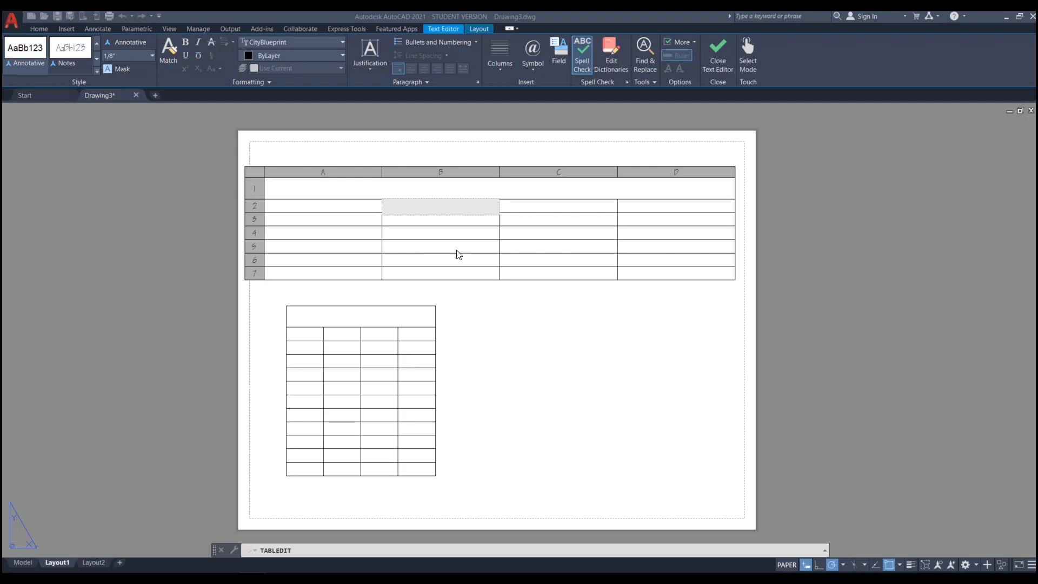
key(Escape)
Step: Enter TEST 1 in the title cell of the upper table
double_click(477, 186)
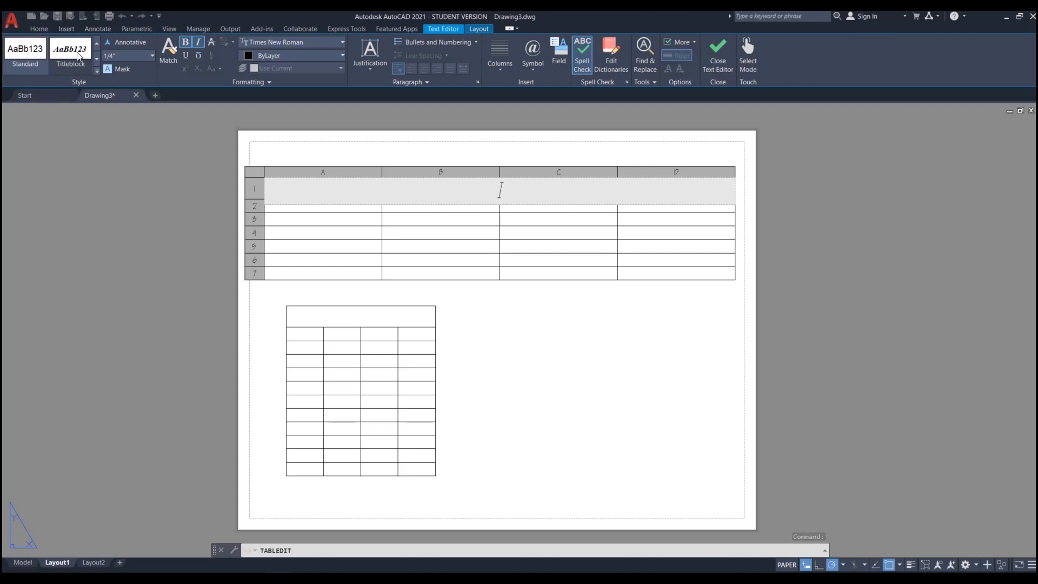
click(471, 223)
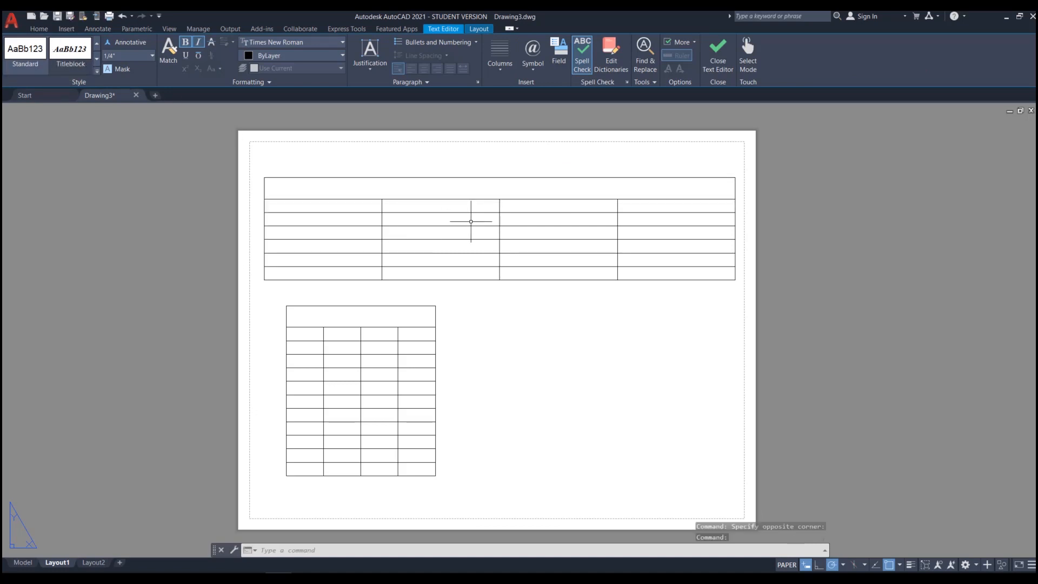
double_click(487, 188)
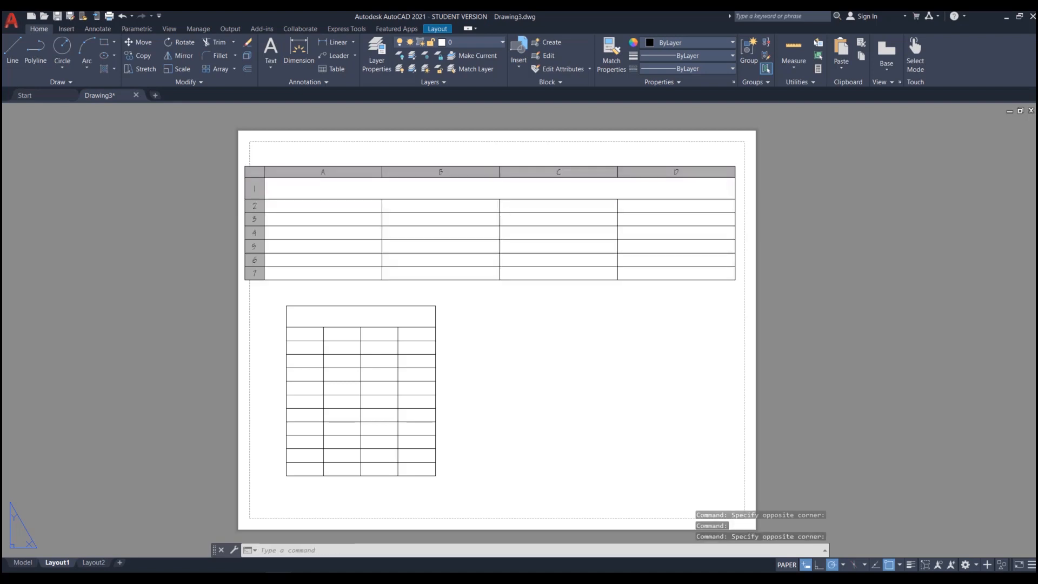
text(T)
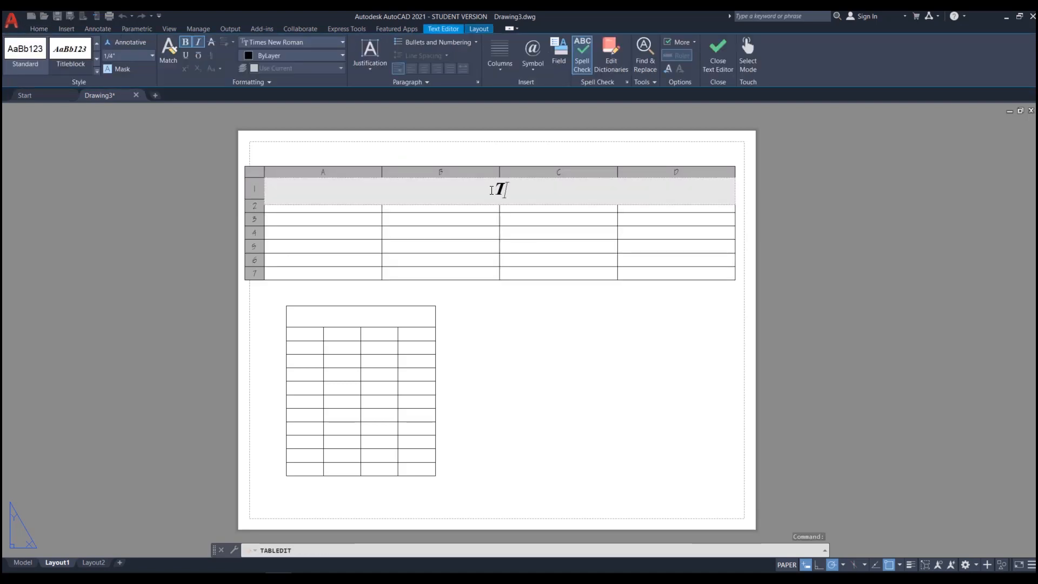
text(EST 1)
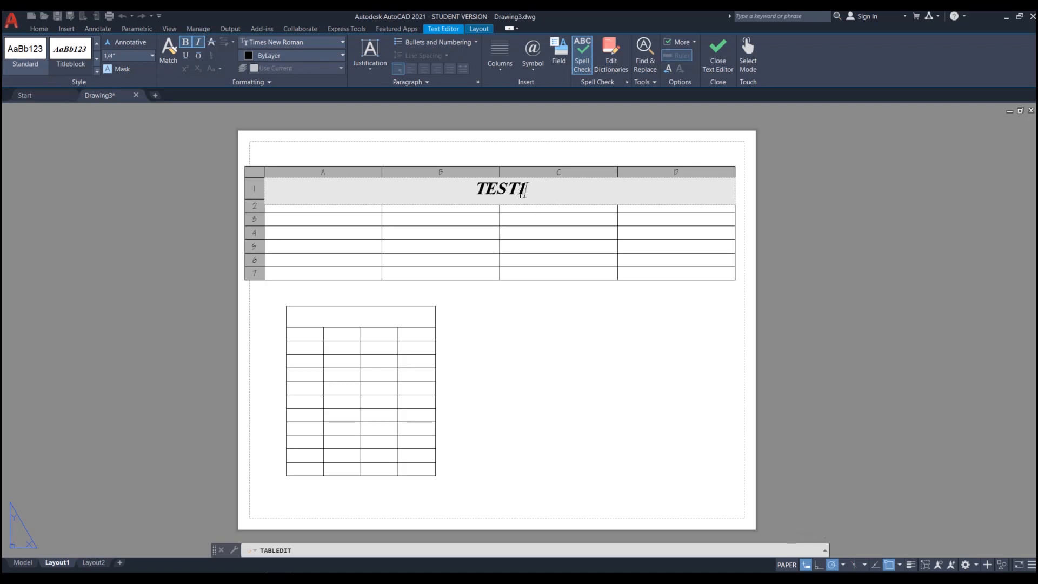
key(Escape)
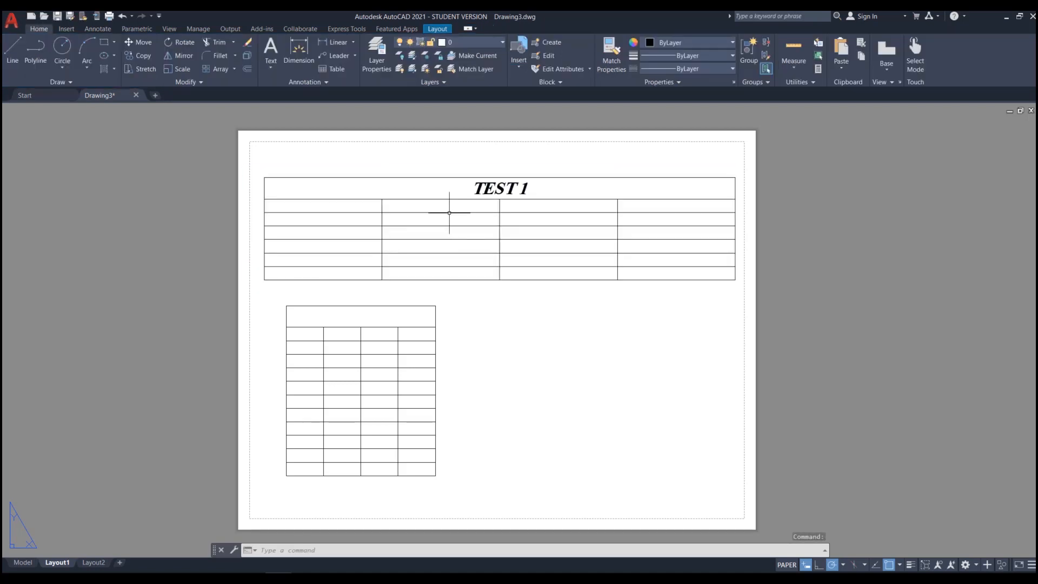
Step: Enter Header in cell B2 of the upper table
double_click(440, 205)
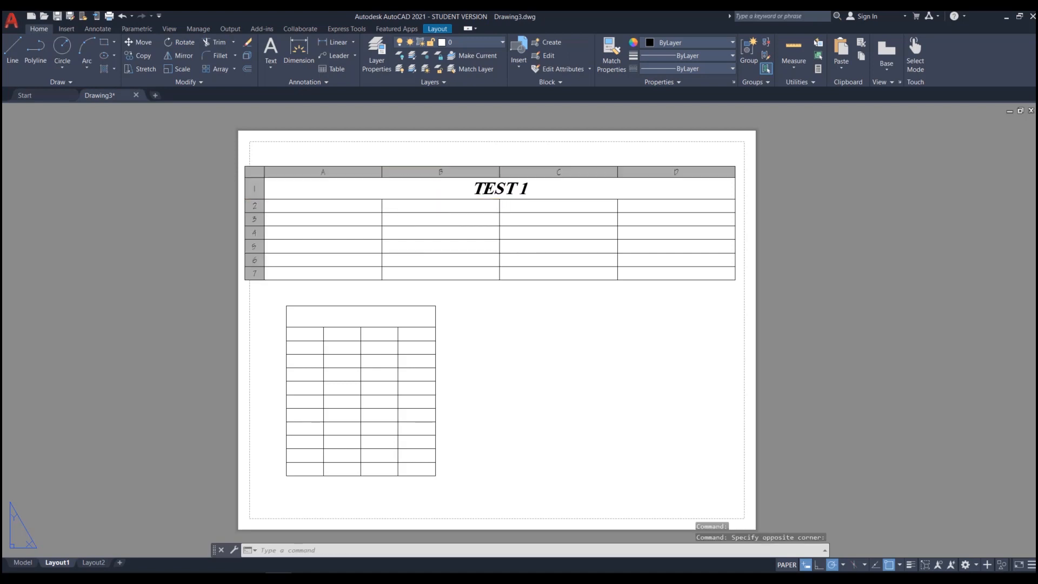
text(Header)
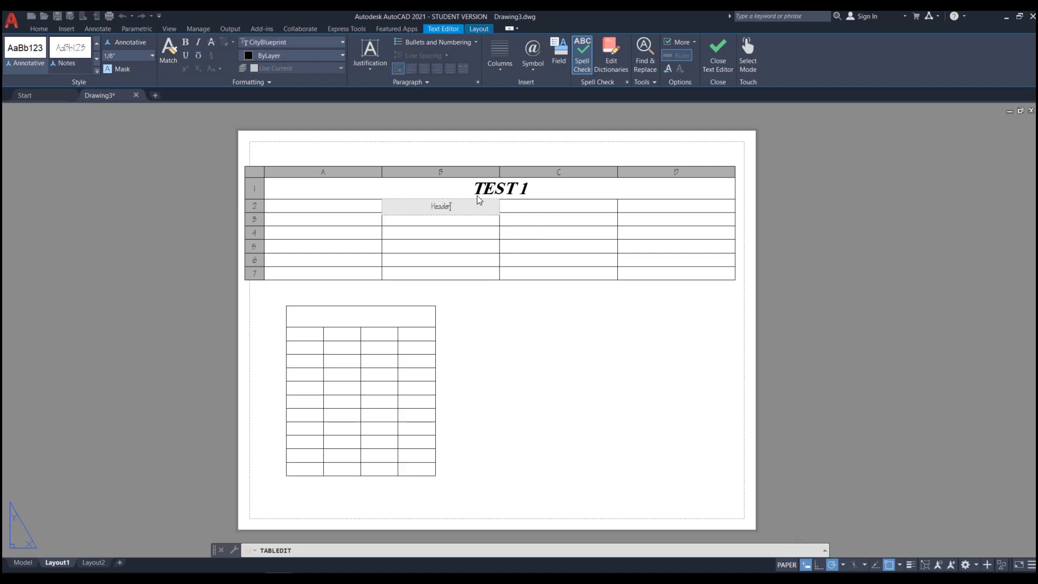
key(Escape)
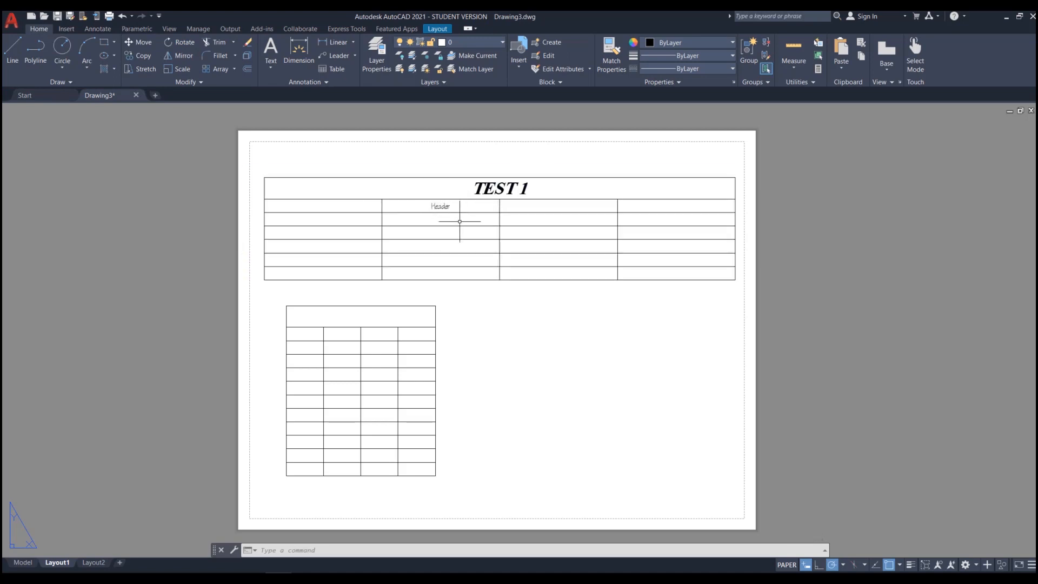
Step: Reopen cell B2 and step forward, backward, up and down through the upper table's cells without entering text, ending text editing at B3
double_click(428, 205)
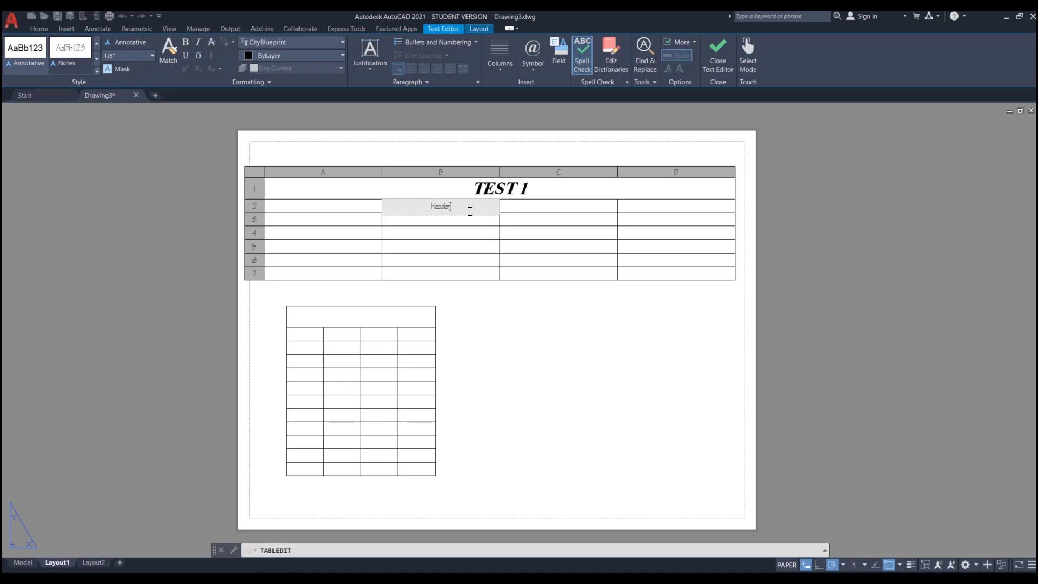
key(Tab)
key(Tab)
key(Tab)
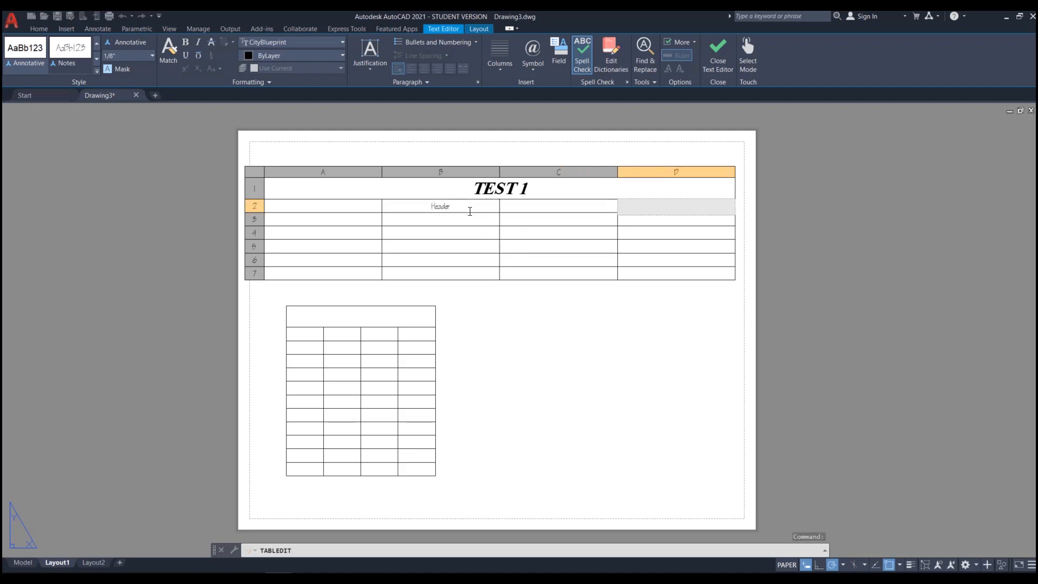
key(Tab)
key(Tab)
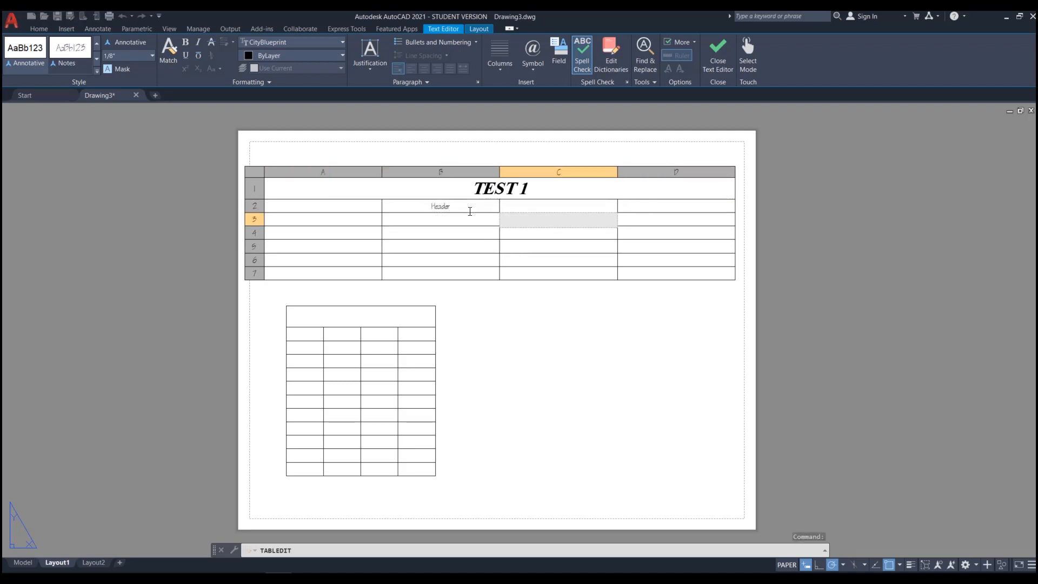
key(Tab)
key(Tab)
key(Tab)
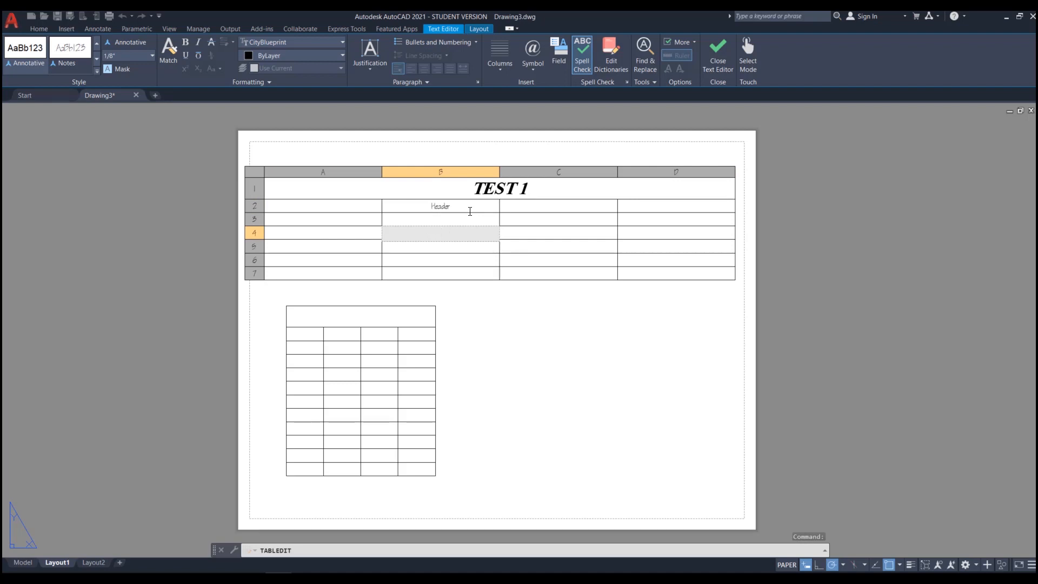
key(Down)
key(Up)
key(Up)
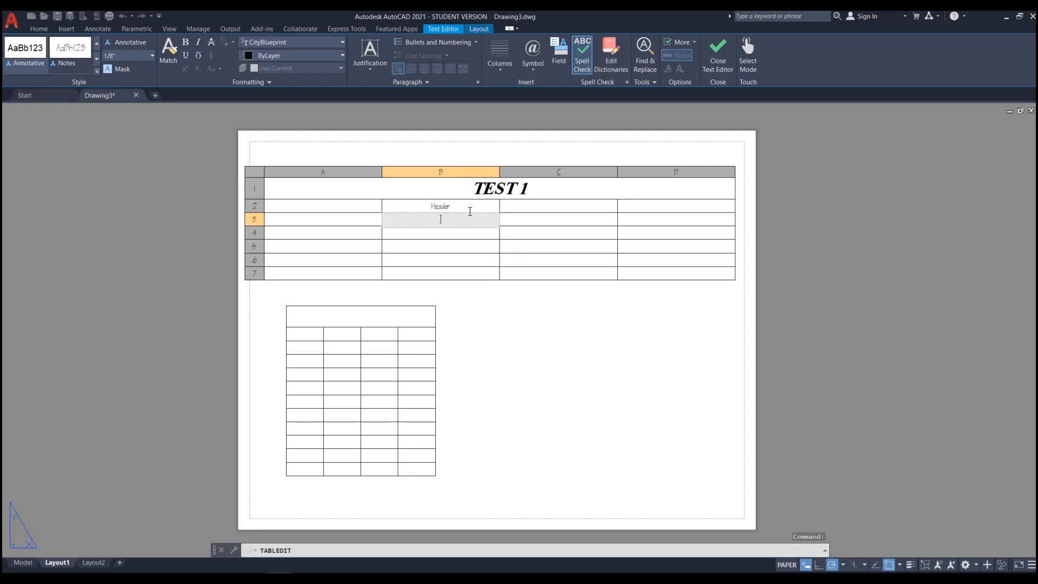
key(Down)
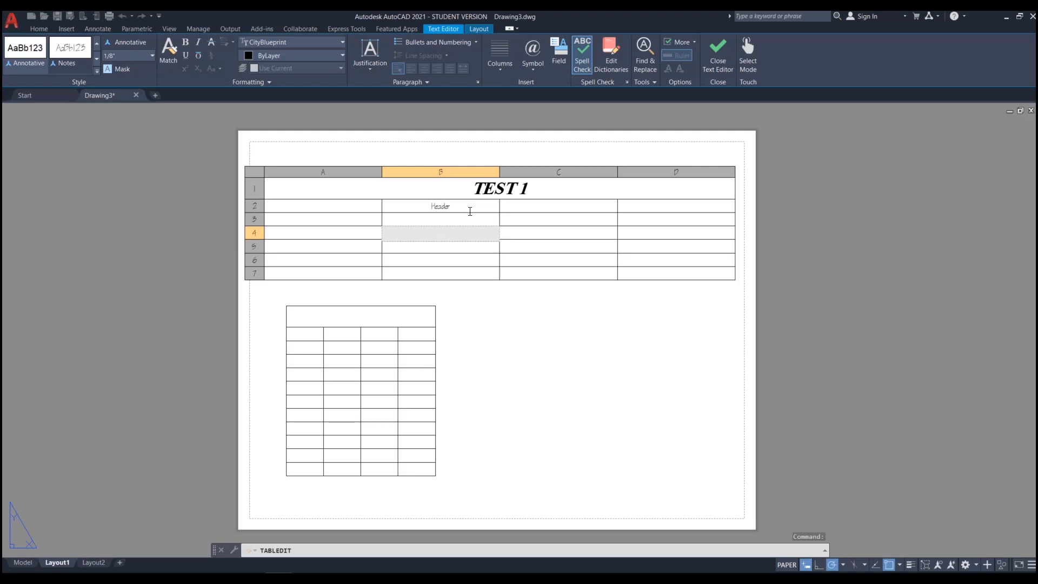
key(Up)
key(Down)
key(Tab)
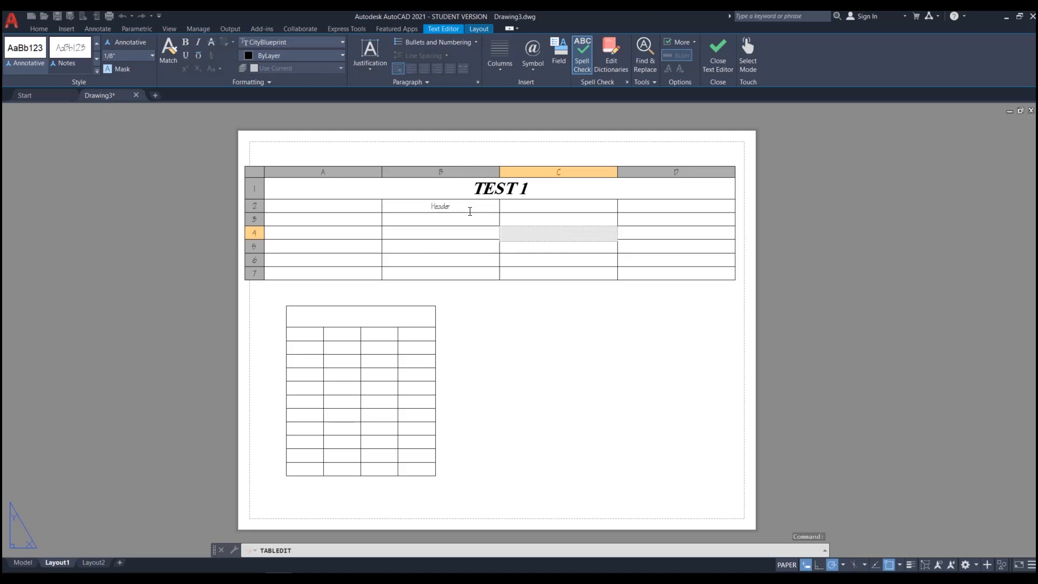
key(shift+Tab)
key(Up)
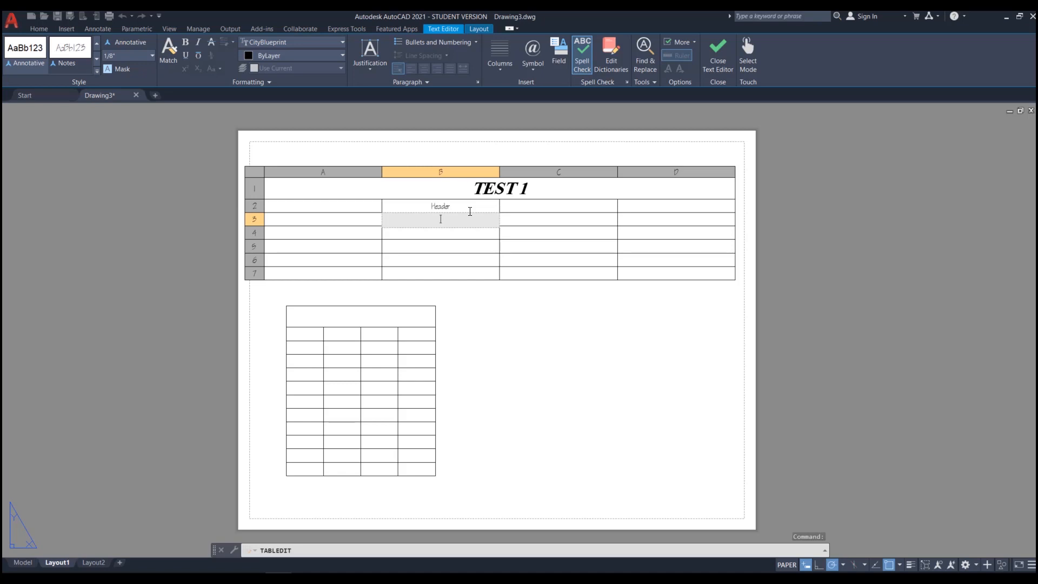
key(Escape)
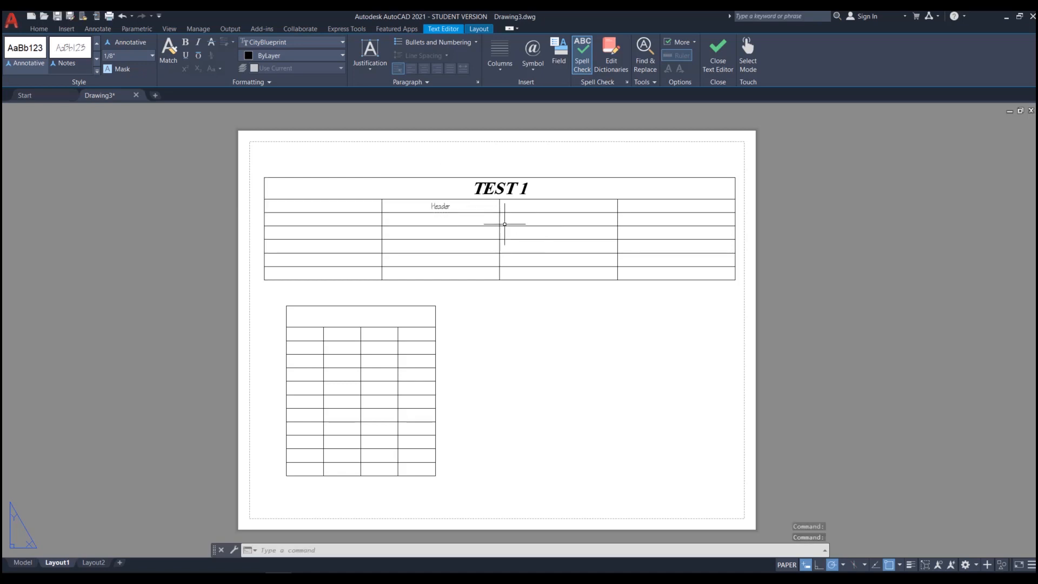
Step: Replace the text in cell B2 of the upper table with three separate lines: Line1, Line2 and Line3
click(456, 206)
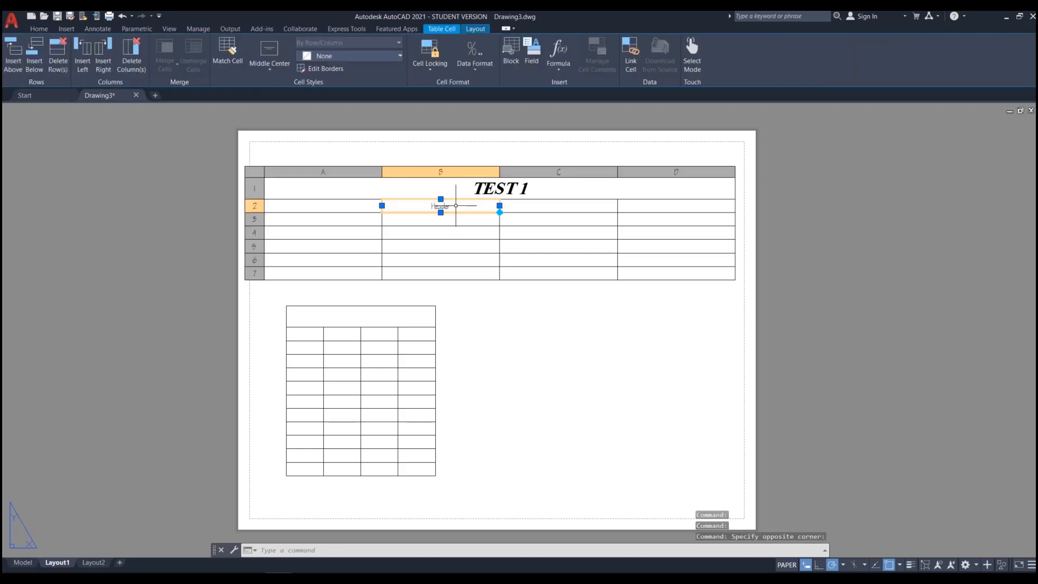
double_click(456, 206)
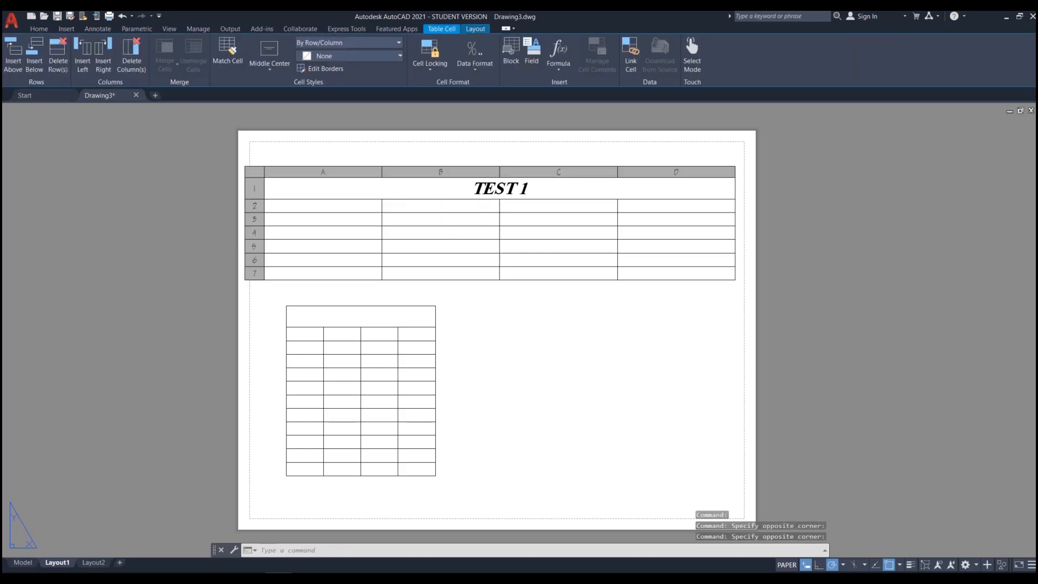
double_click(445, 205)
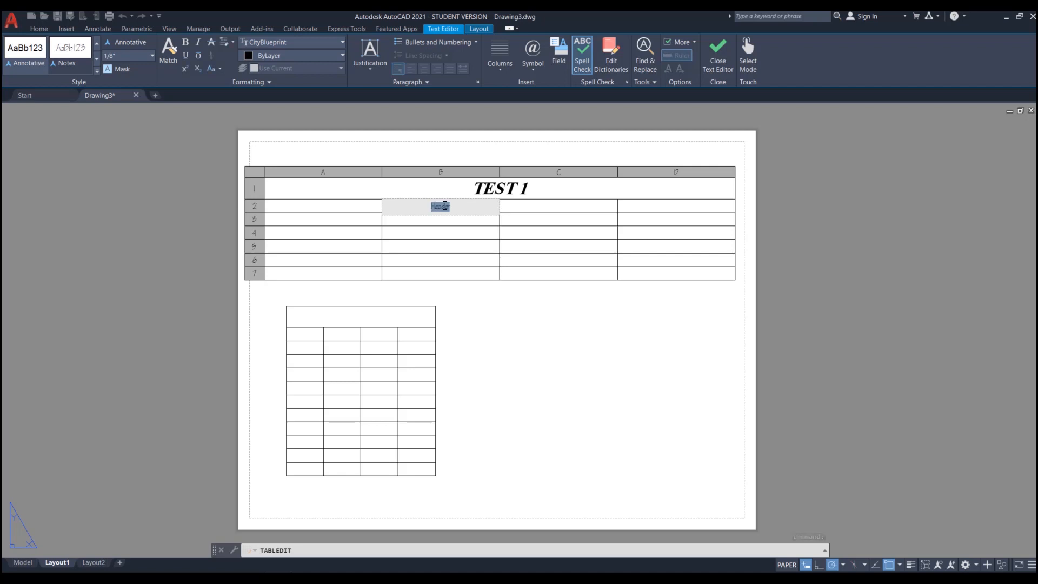
text(Line1)
key(Return)
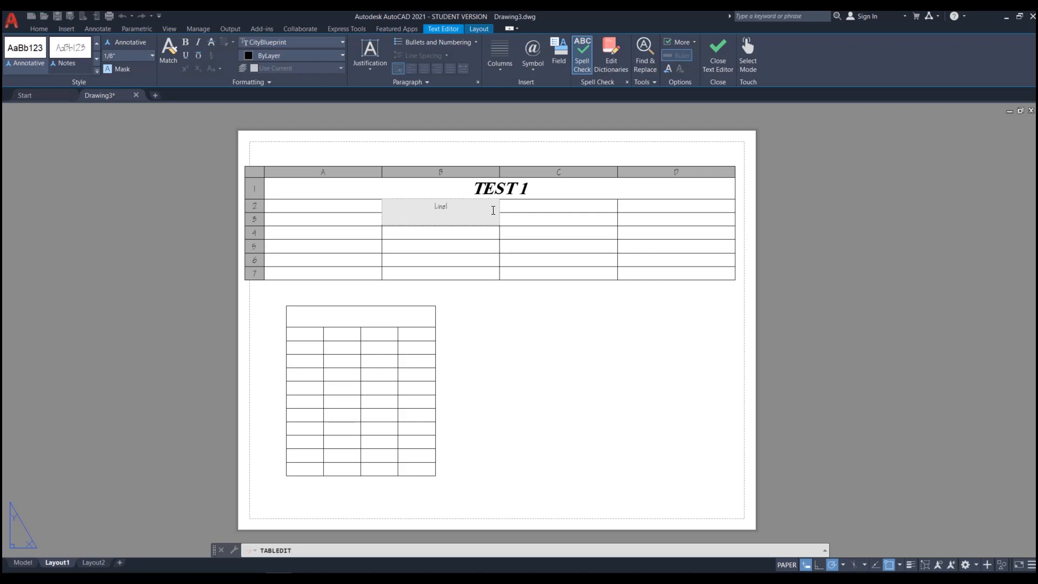
text(Line1 Line)
text(2)
key(Return)
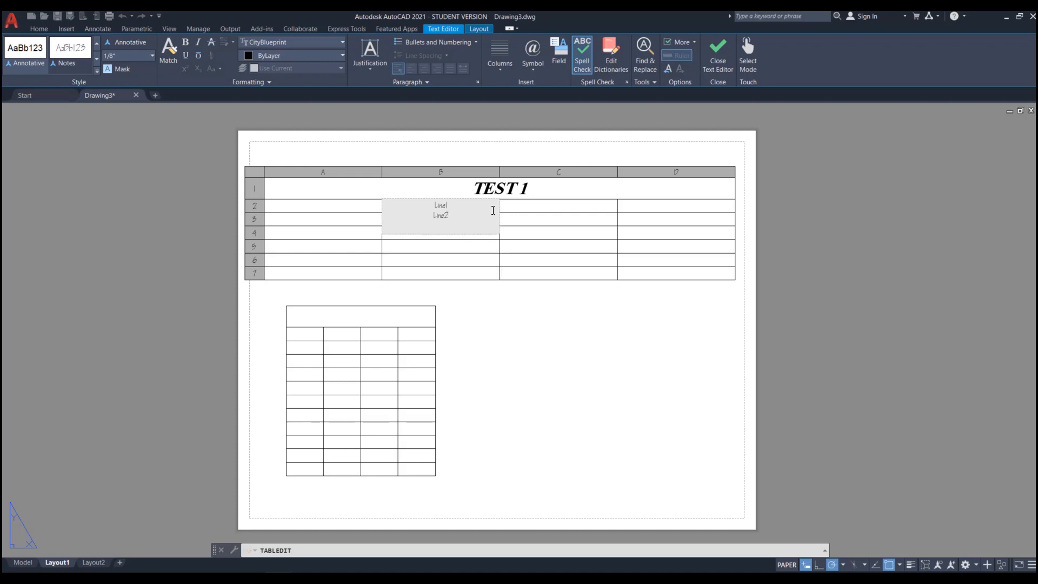
text(Line3)
click(533, 340)
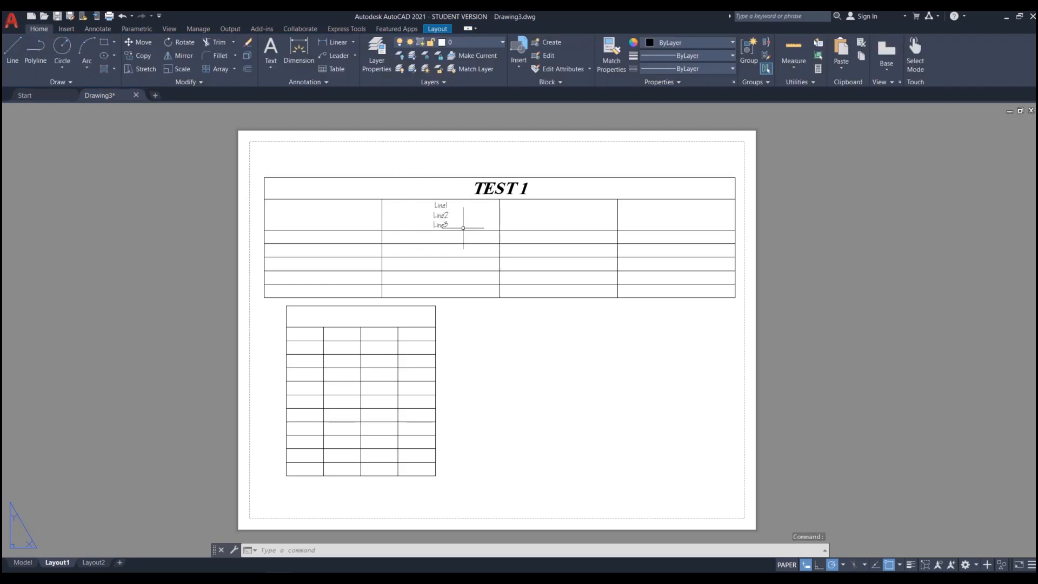
Step: Enter a short string of filler letters in cell C2 of the upper table and end text editing
double_click(544, 222)
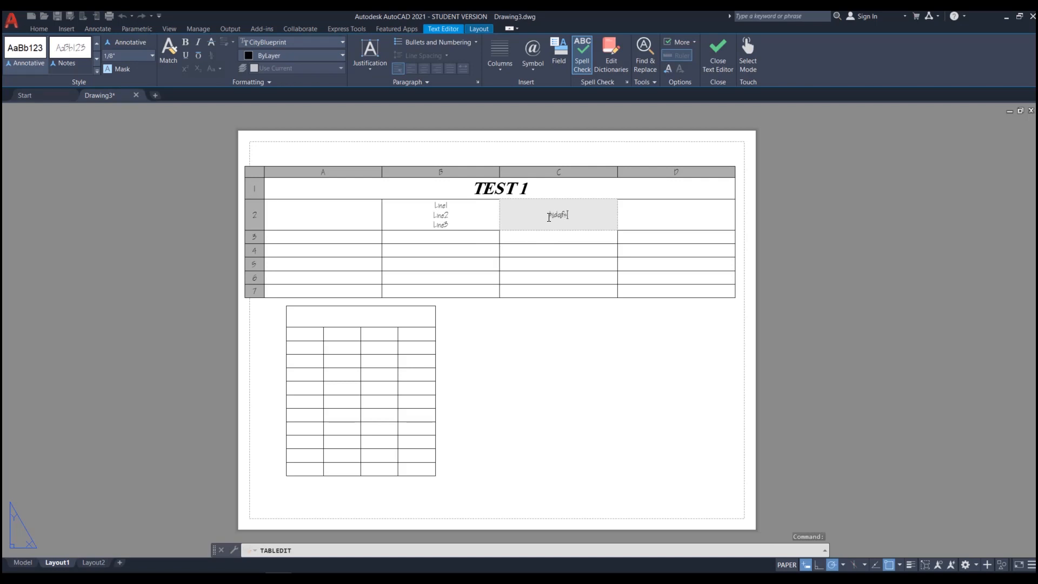
key(Return)
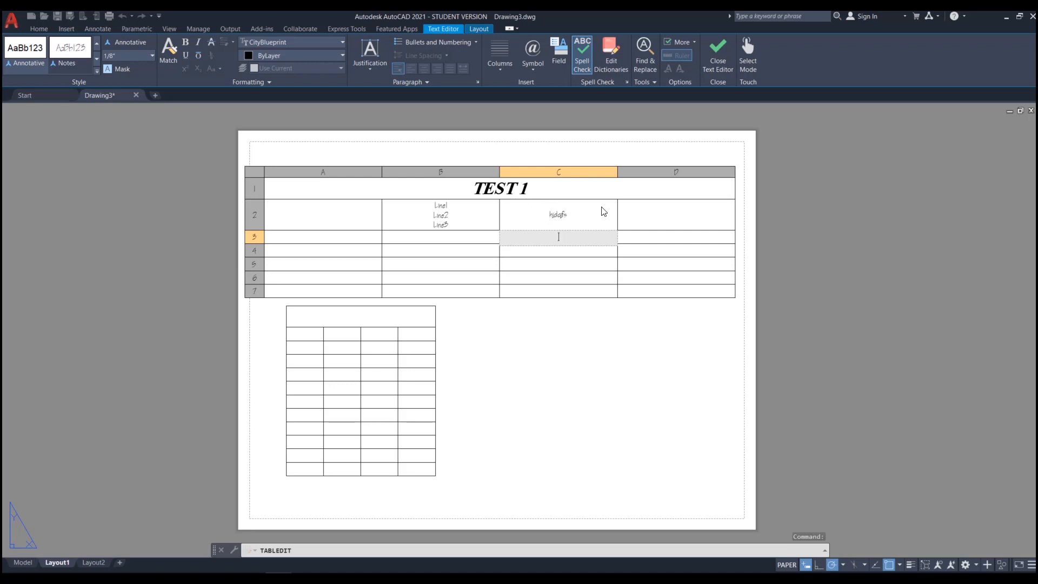
key(Escape)
click(501, 255)
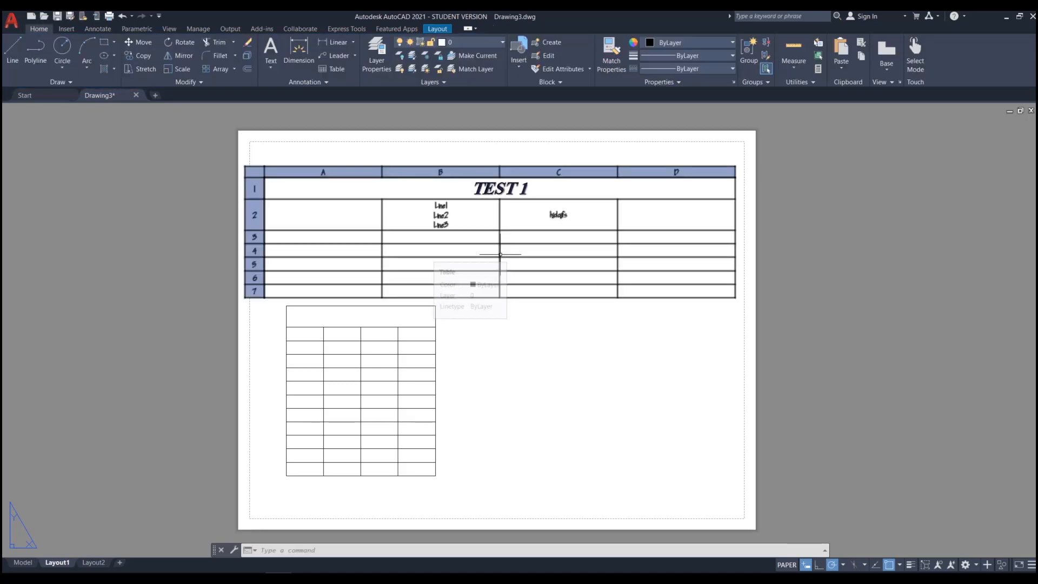
key(Escape)
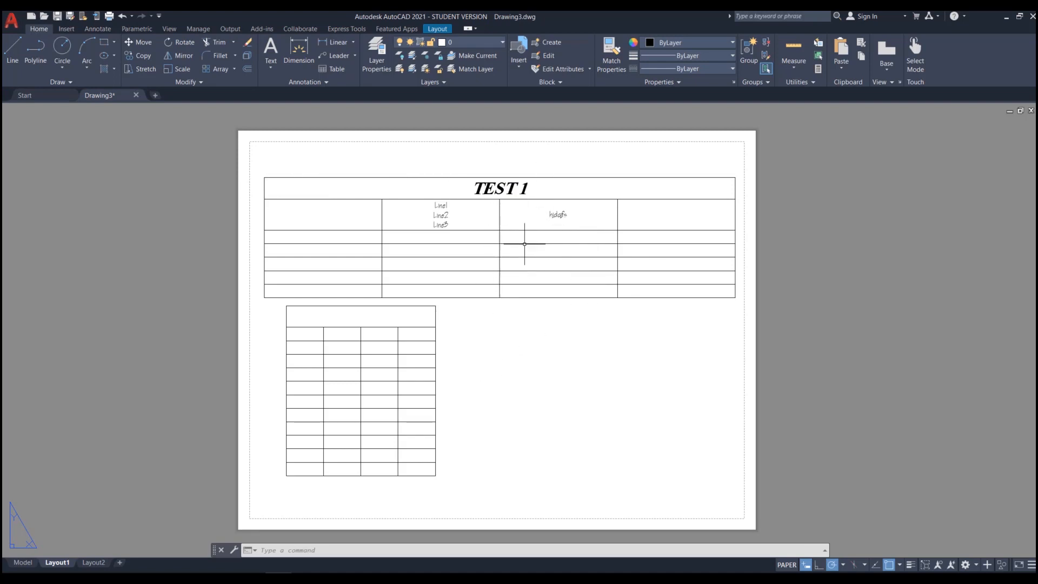
Step: Select the whole upper table and narrow column A by moving the table's left edge inward
click(471, 230)
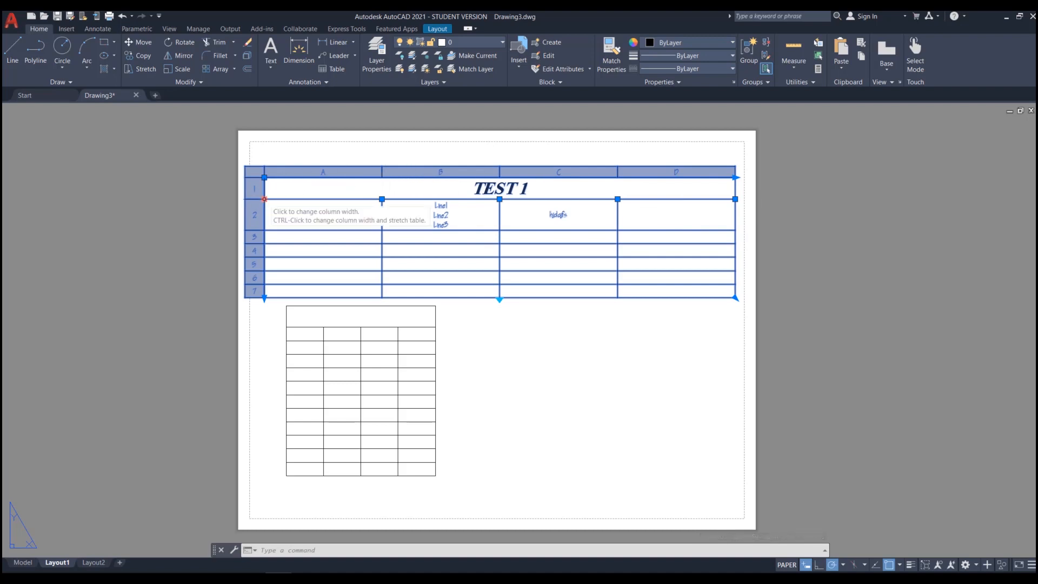
click(264, 199)
click(319, 199)
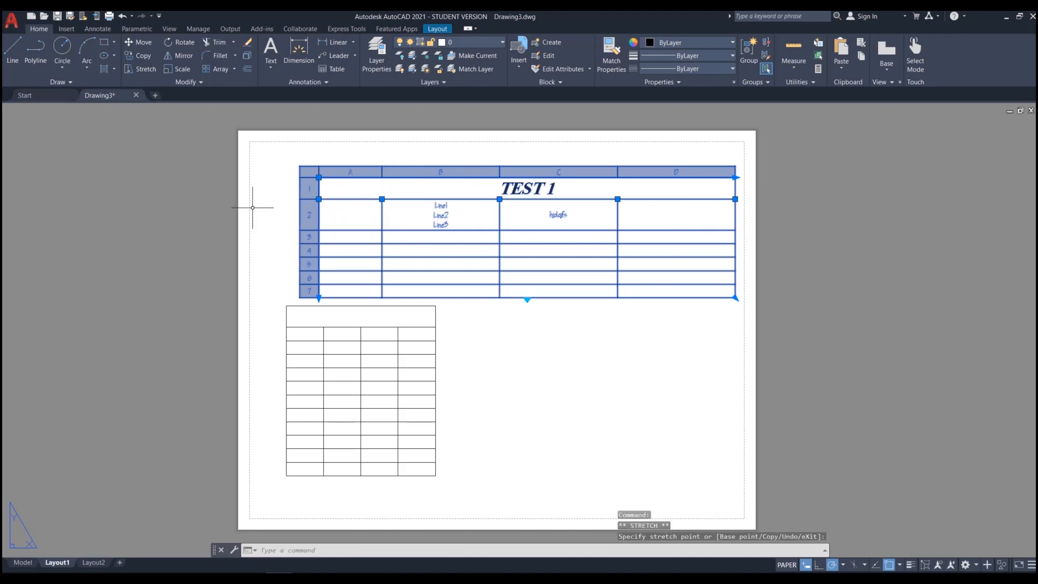
click(294, 200)
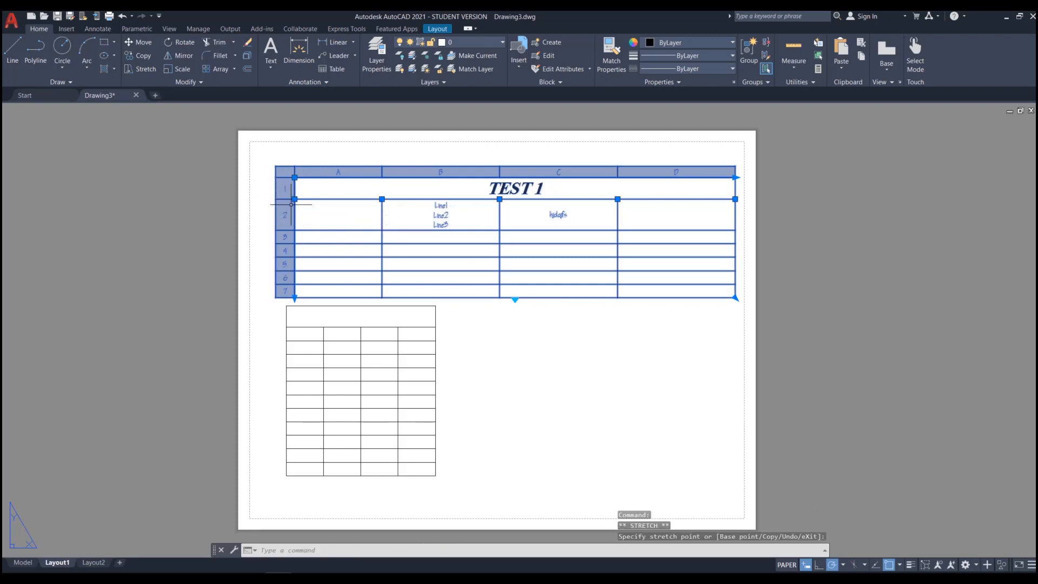
Step: Widen column A and narrow columns B, C and D of the upper table by moving their boundaries and the table's right edge
click(382, 199)
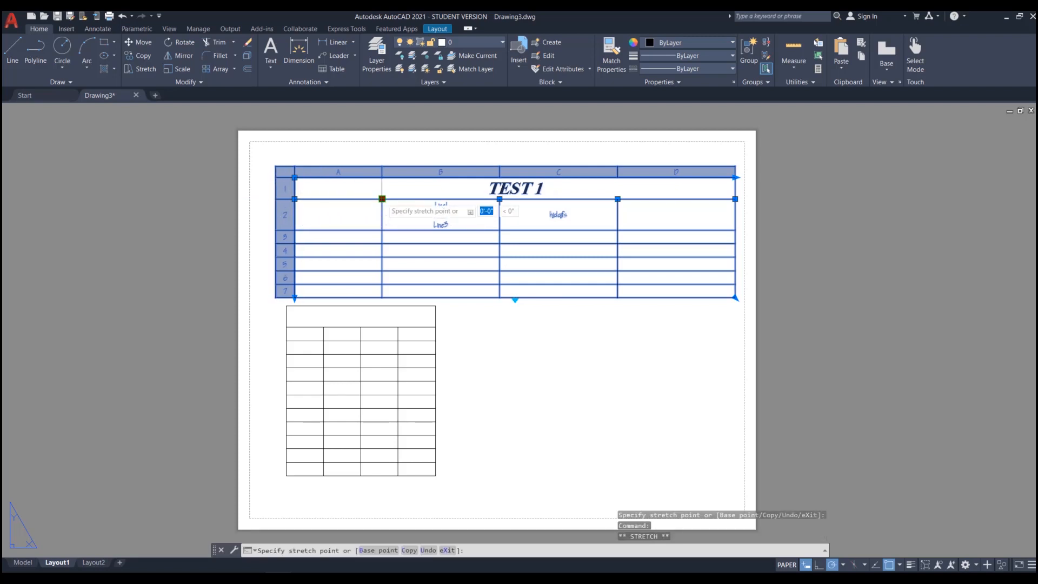
click(406, 199)
click(469, 199)
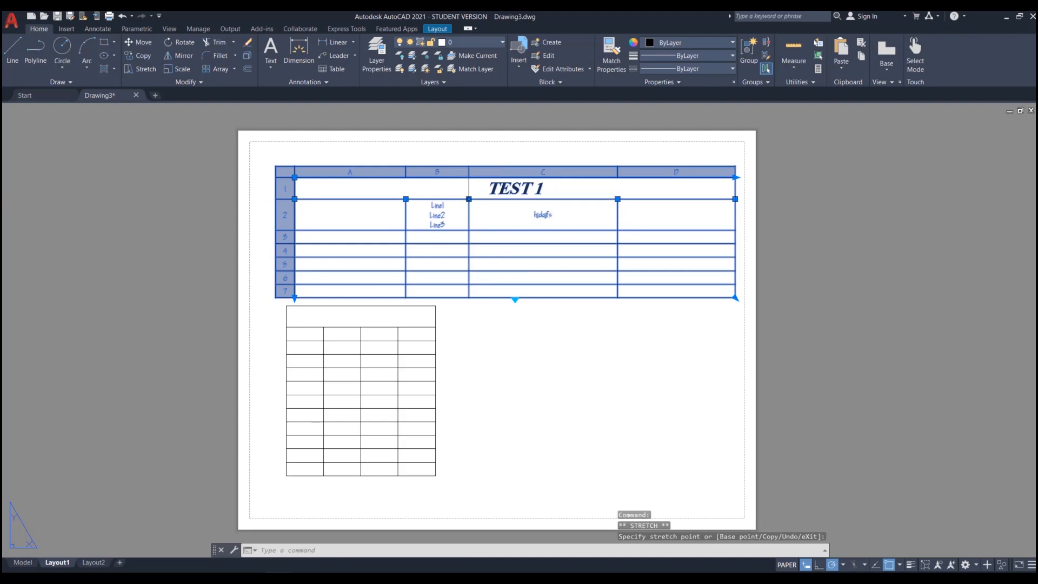
click(584, 199)
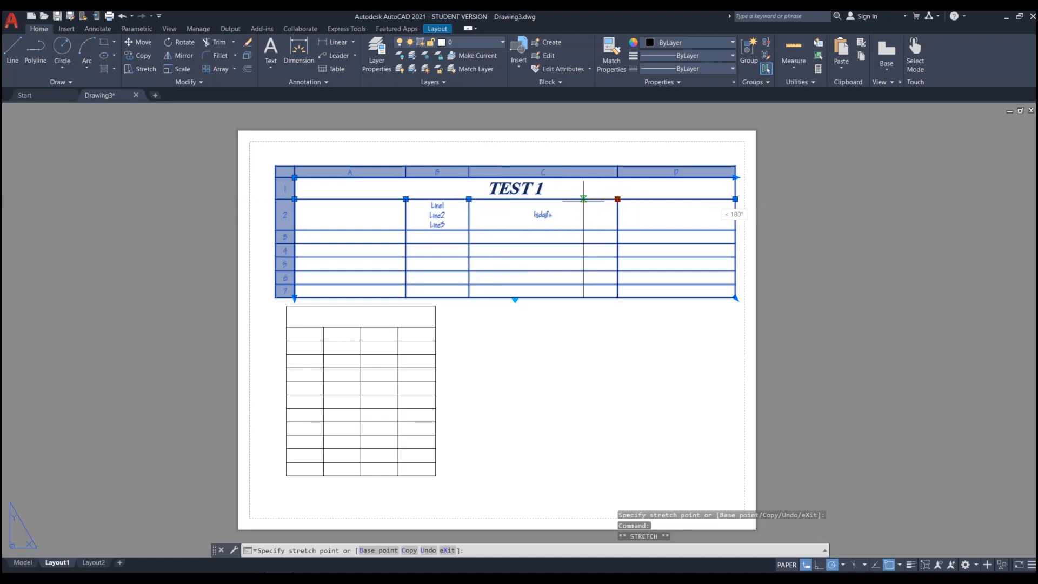
click(735, 199)
click(663, 199)
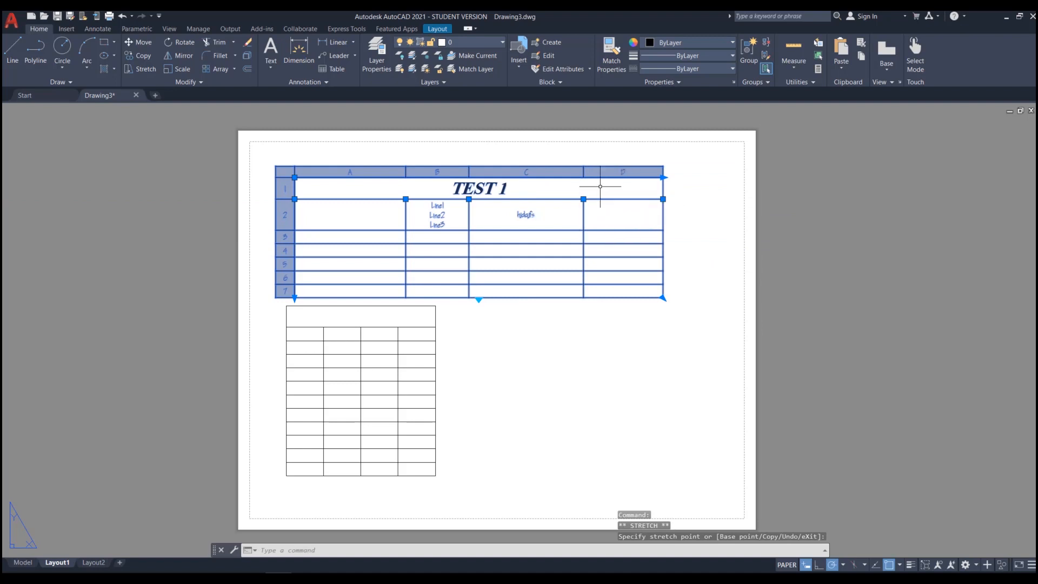
Step: Try uniformly stretching the upper table from its lower-right corner to make the rows taller, keeping its right edge in line
click(662, 299)
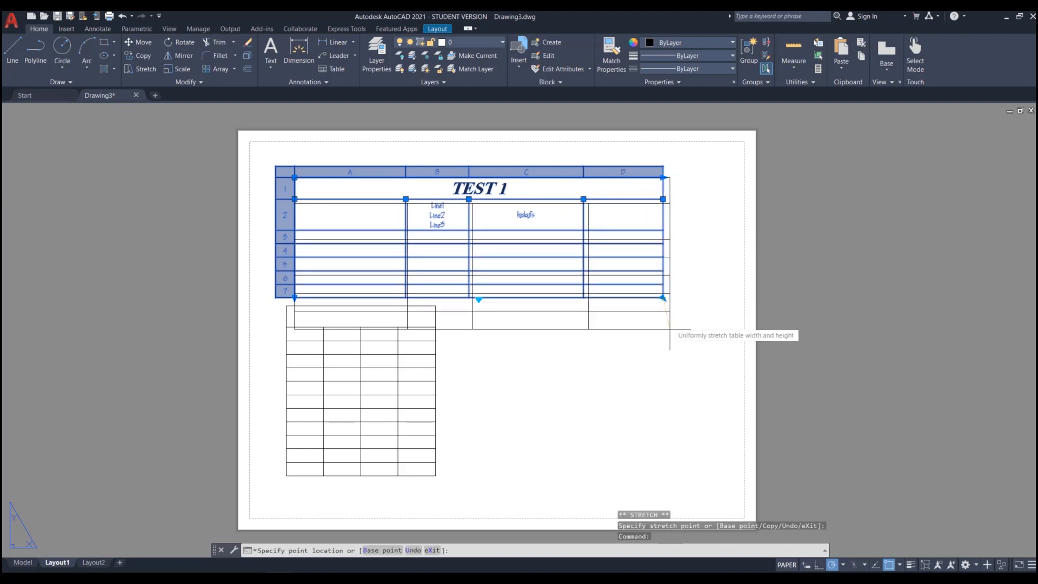
click(663, 363)
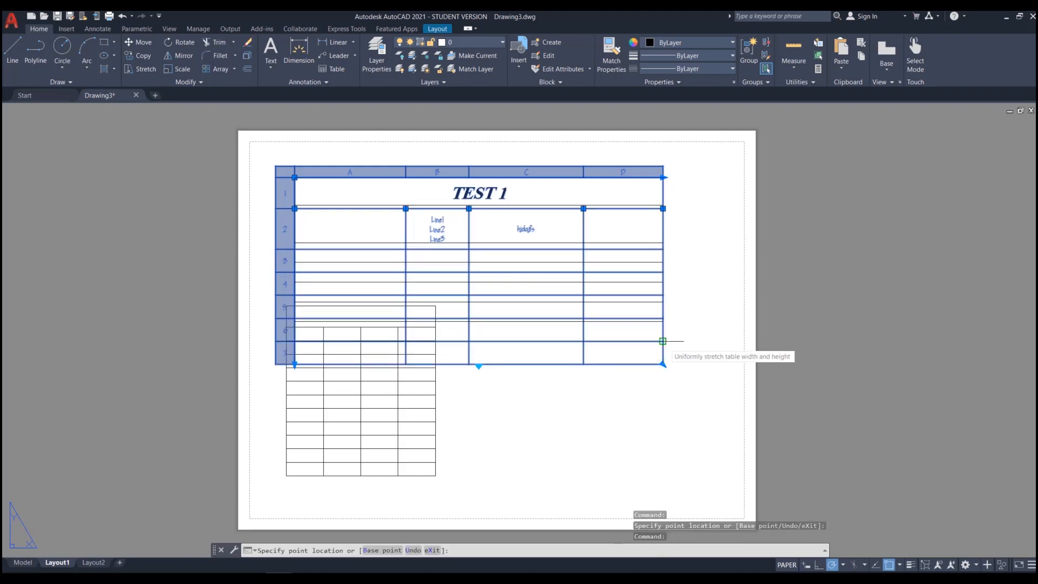
click(663, 328)
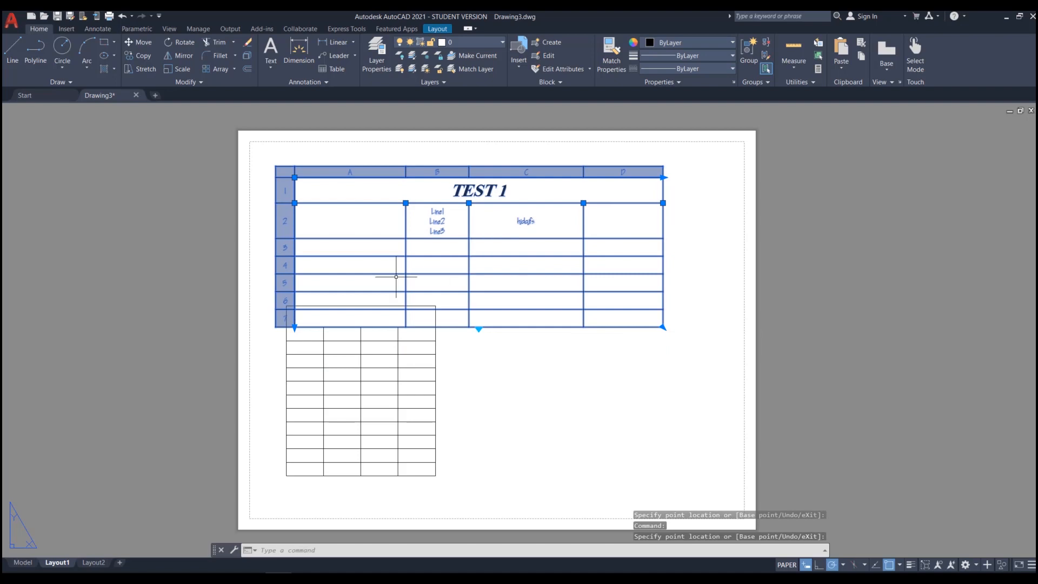
Step: Stretch the upper table's height down past the lower table and shrink it back to end just above that table
click(294, 327)
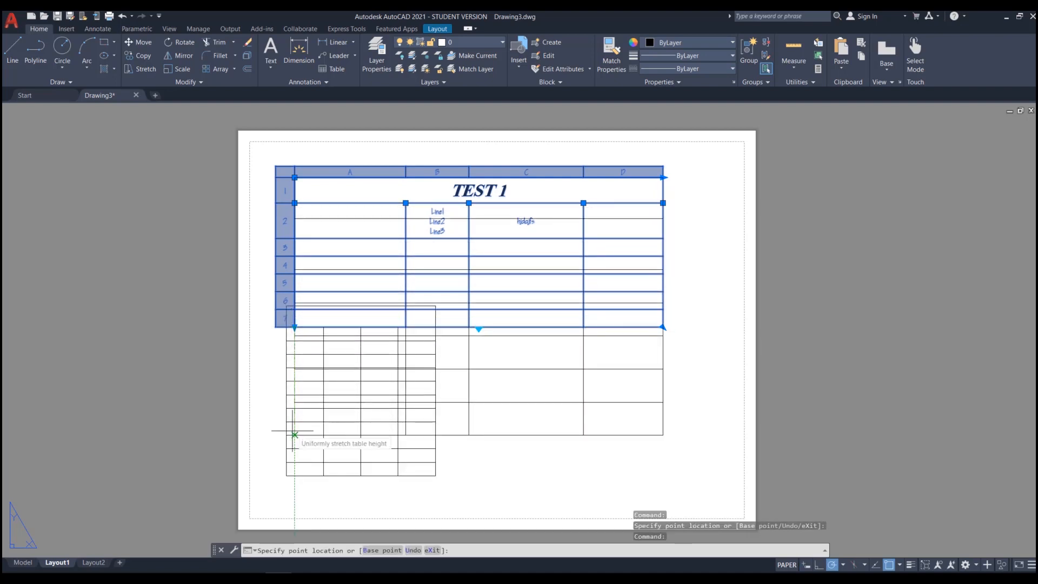
click(288, 496)
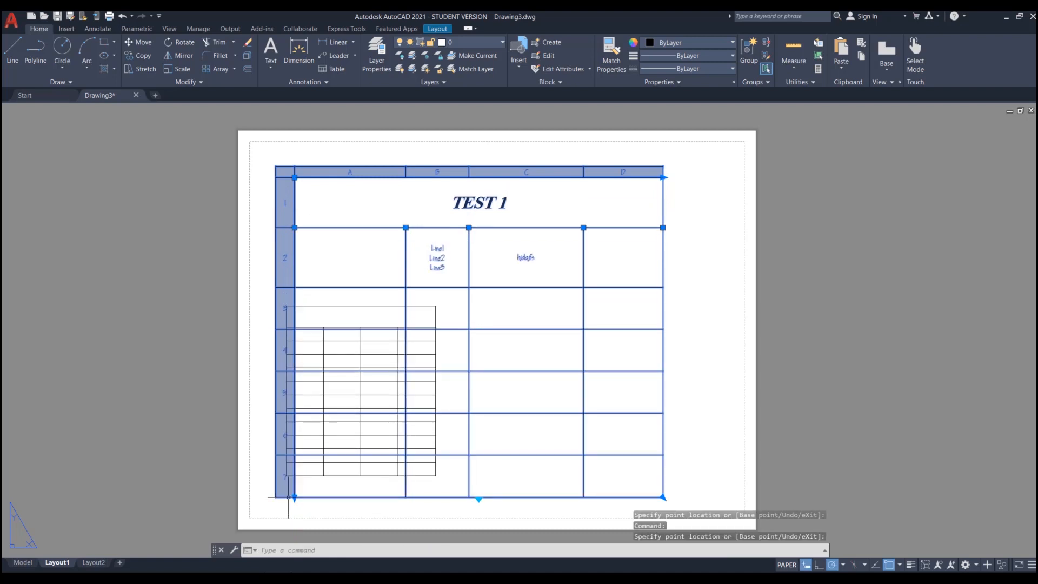
click(294, 497)
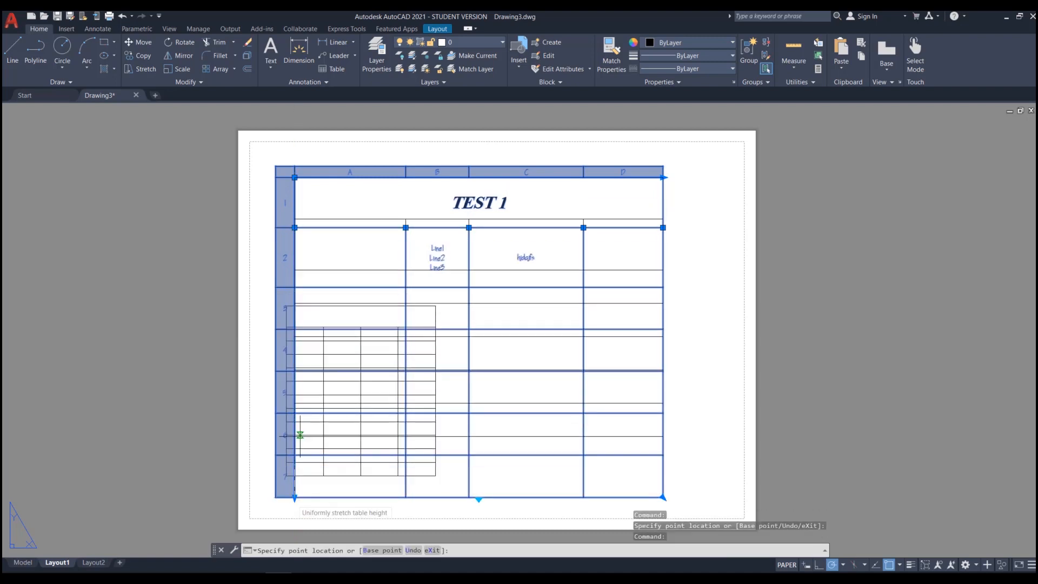
click(296, 299)
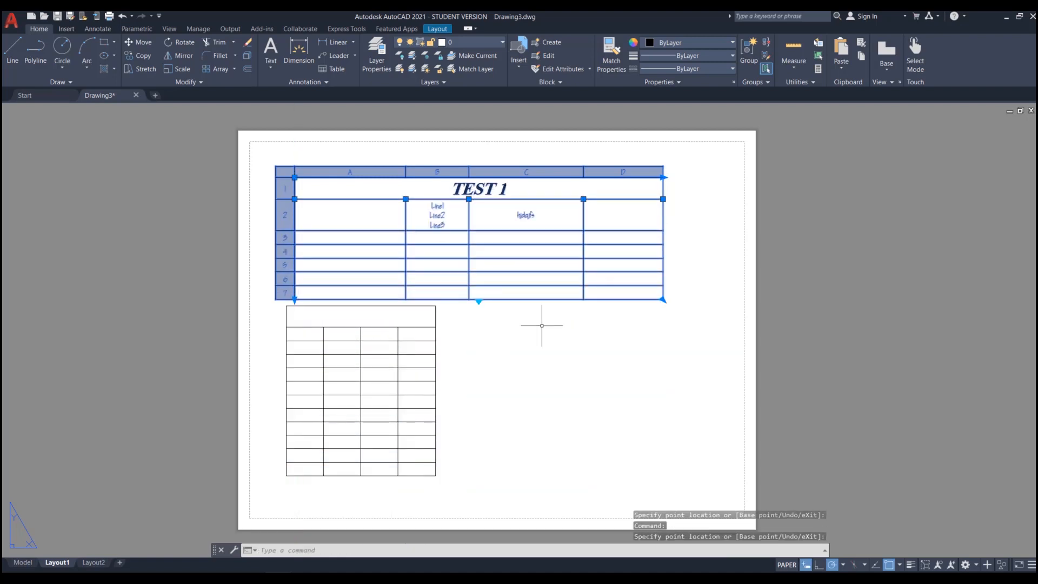
Step: Select only the lower table and move it off the sheet, to the right of the paper
click(473, 339)
click(409, 372)
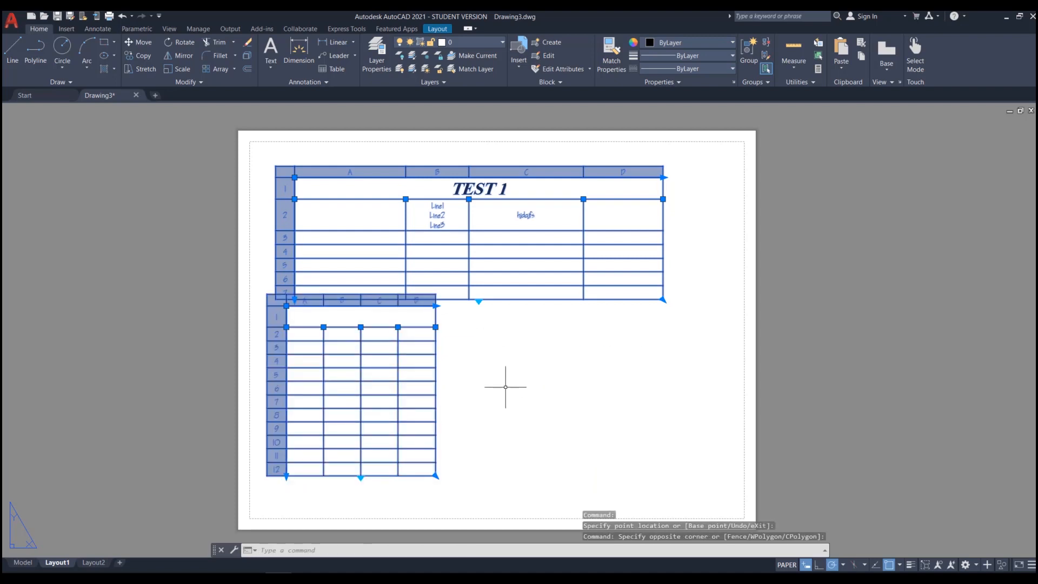
key(Escape)
click(464, 368)
click(411, 387)
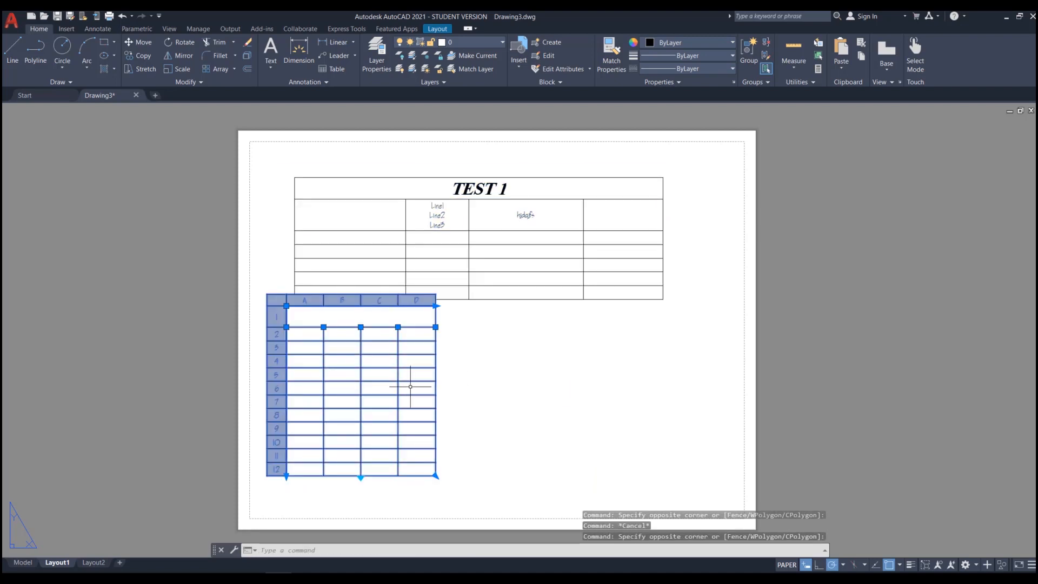
click(286, 305)
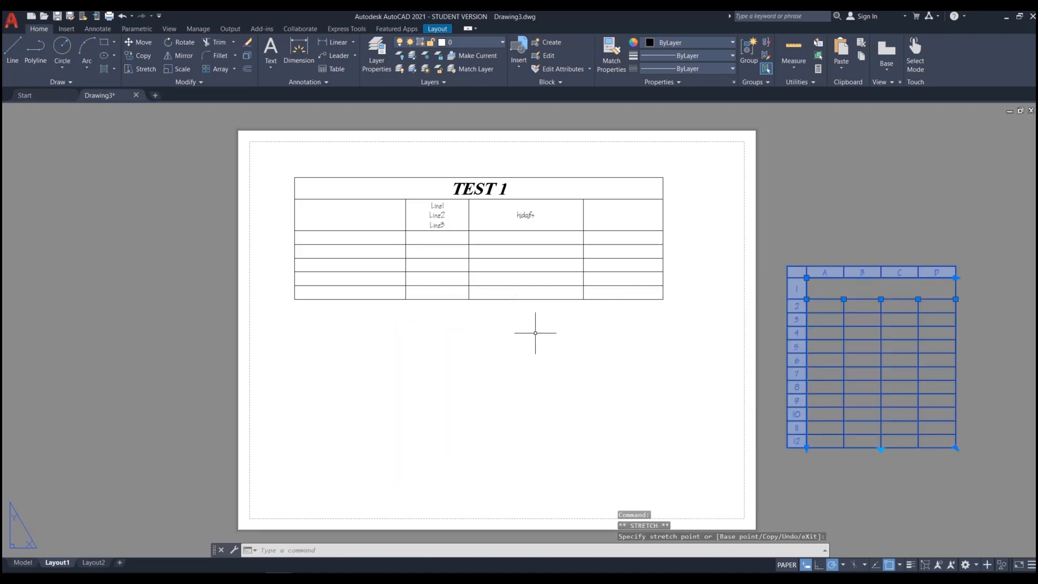
key(Escape)
Step: Select the whole TEST 1 table and widen column D by moving the table's right edge outward
click(528, 295)
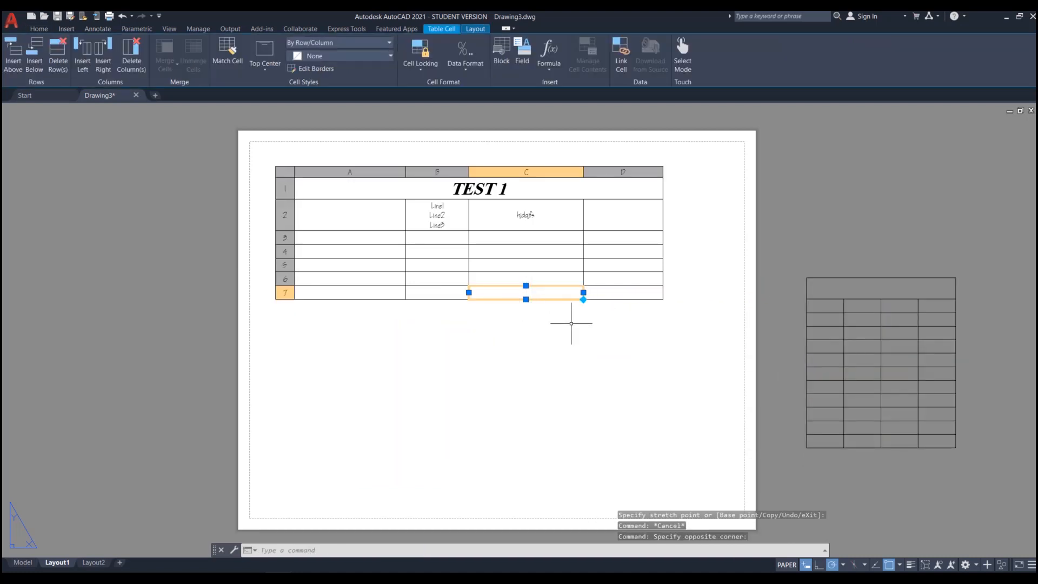
key(Escape)
click(611, 252)
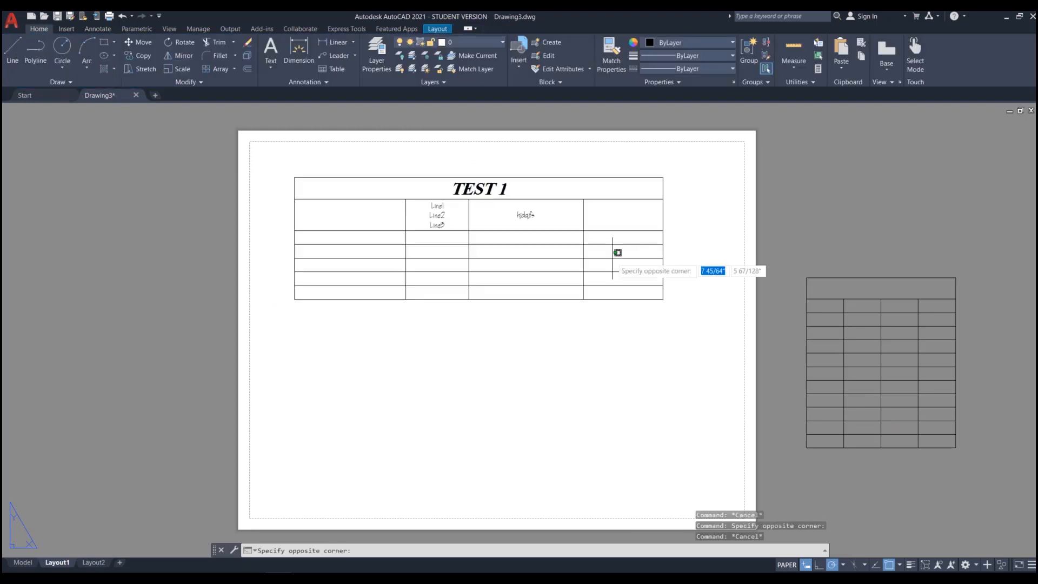
click(588, 282)
click(663, 199)
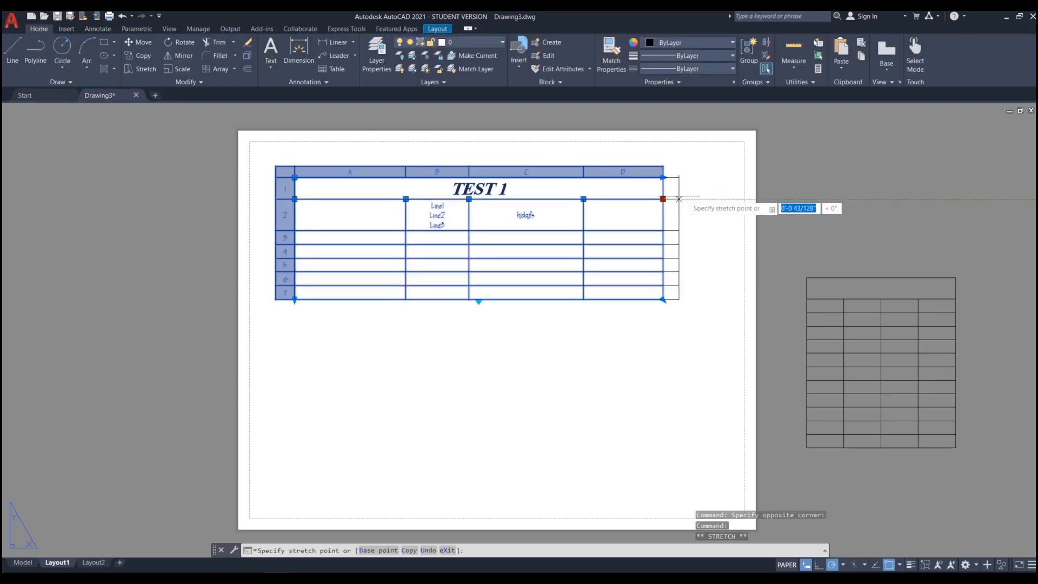
click(697, 199)
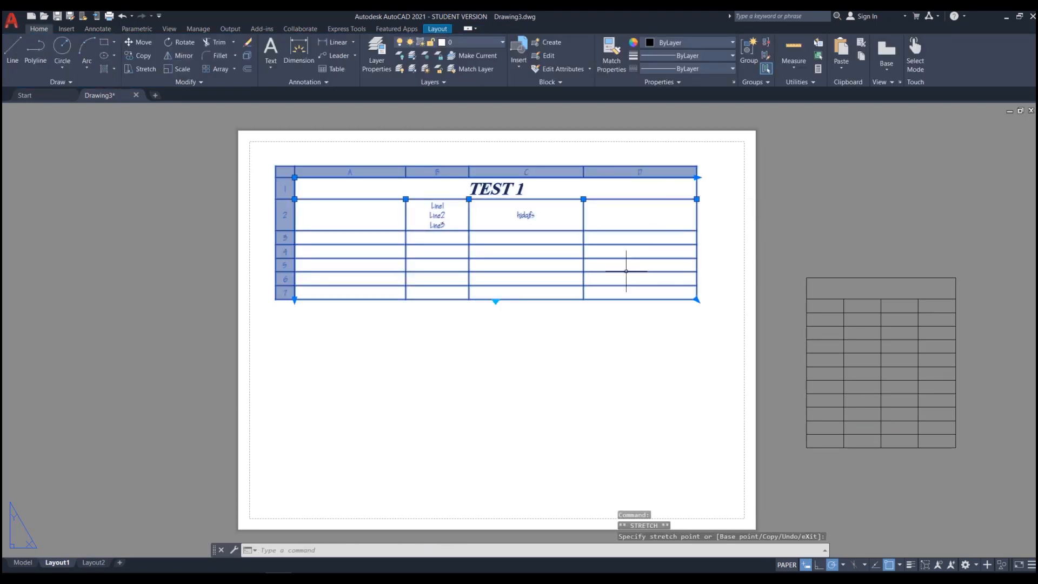
Step: Move the boundary between columns C and D and the one between B and C to the right in the TEST 1 table
click(585, 200)
click(599, 199)
click(470, 199)
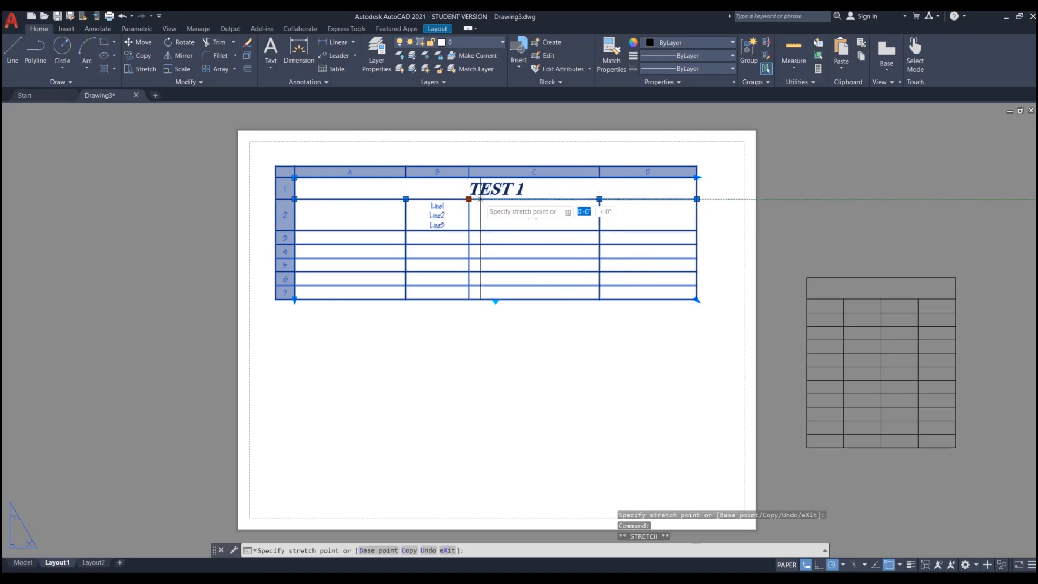
click(496, 199)
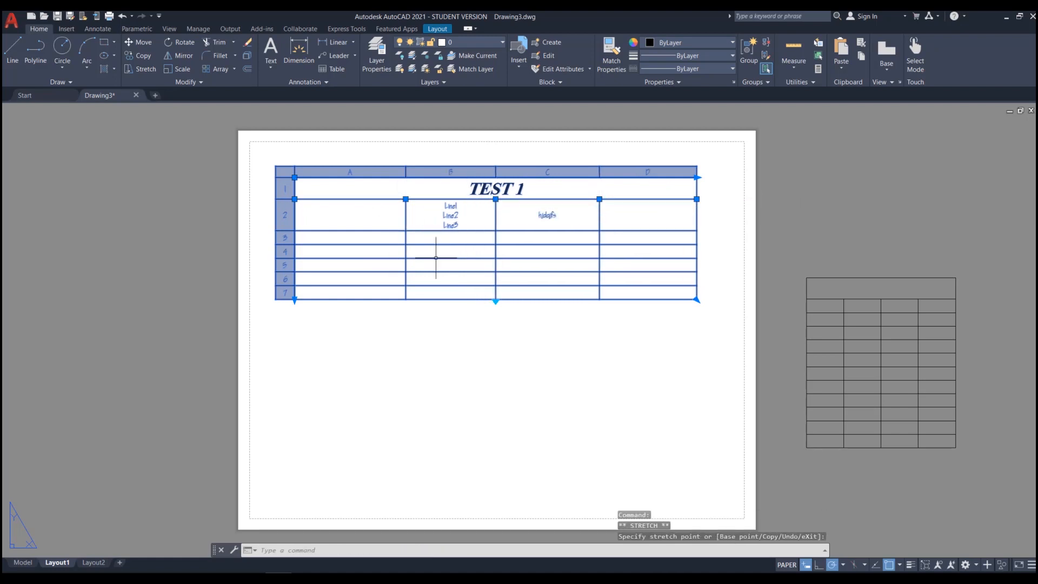
right_click(414, 231)
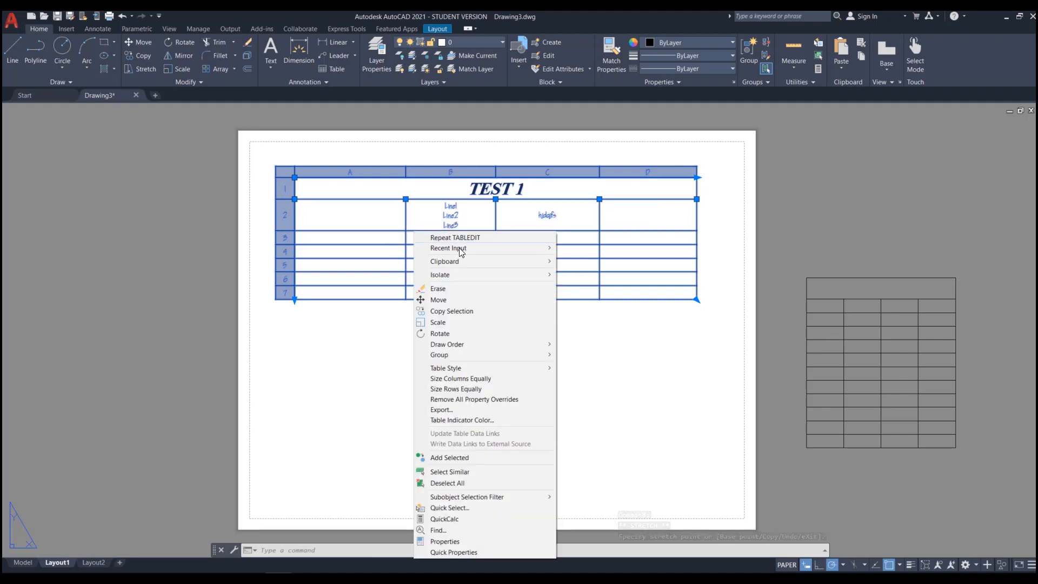
click(353, 301)
click(336, 329)
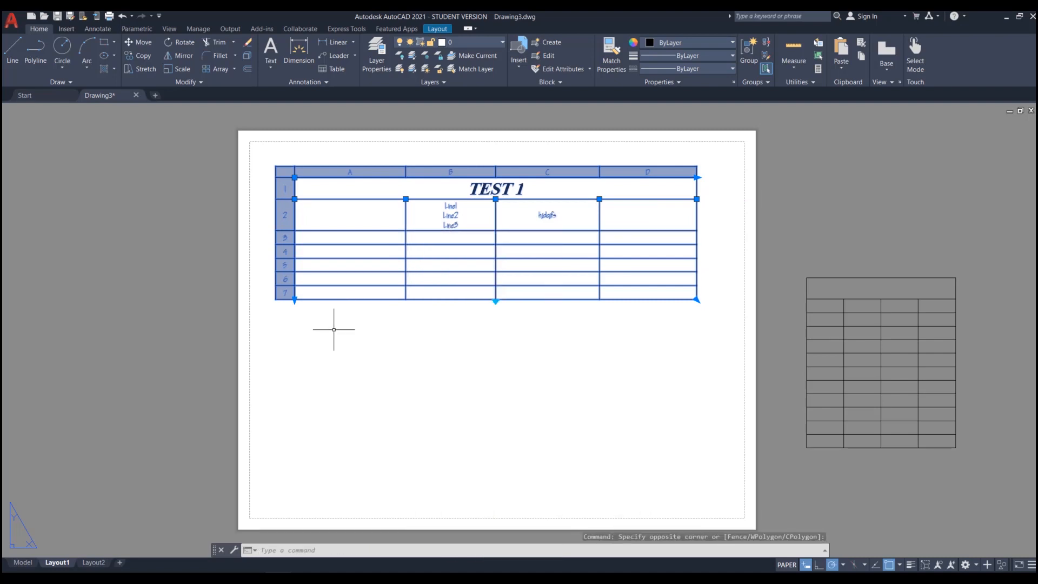
Step: Size all columns of the whole TEST 1 table equally
click(352, 316)
key(Escape)
key(Escape)
click(362, 303)
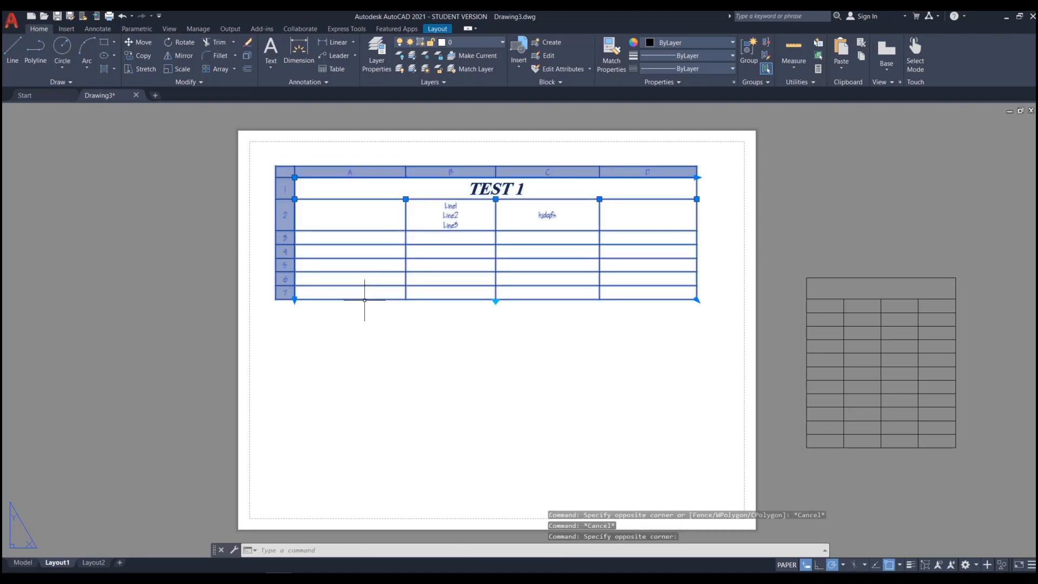
right_click(404, 257)
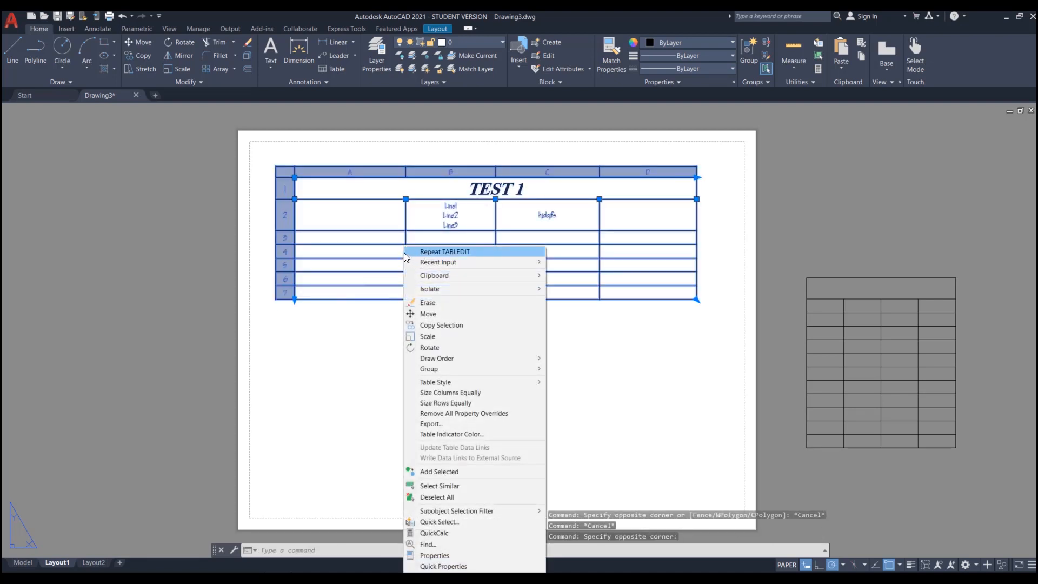
click(479, 395)
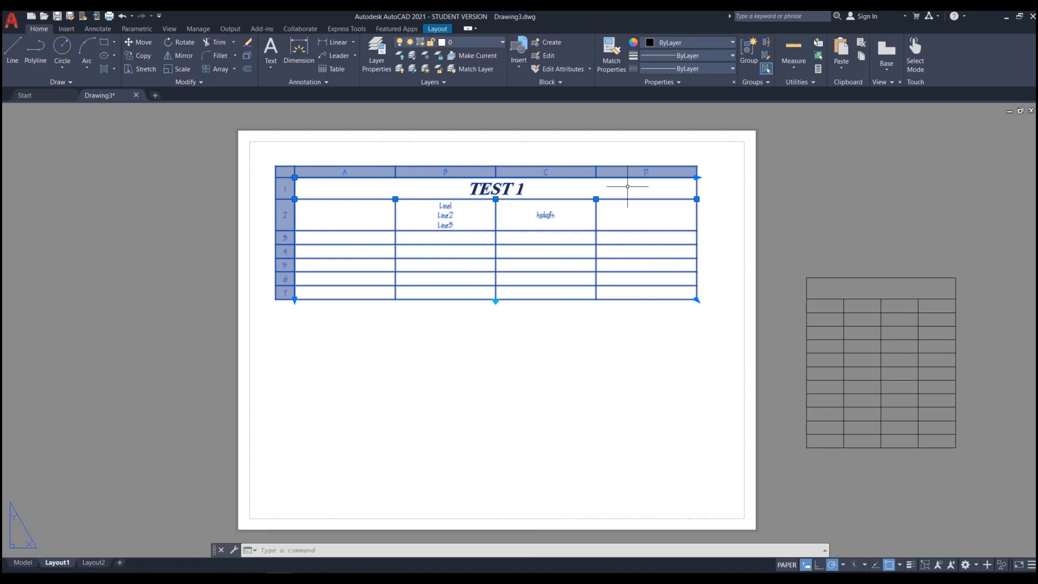
Step: Widen column C by shifting its boundaries with D and B outward, and size the TEST 1 table's columns equally again
click(596, 199)
click(635, 199)
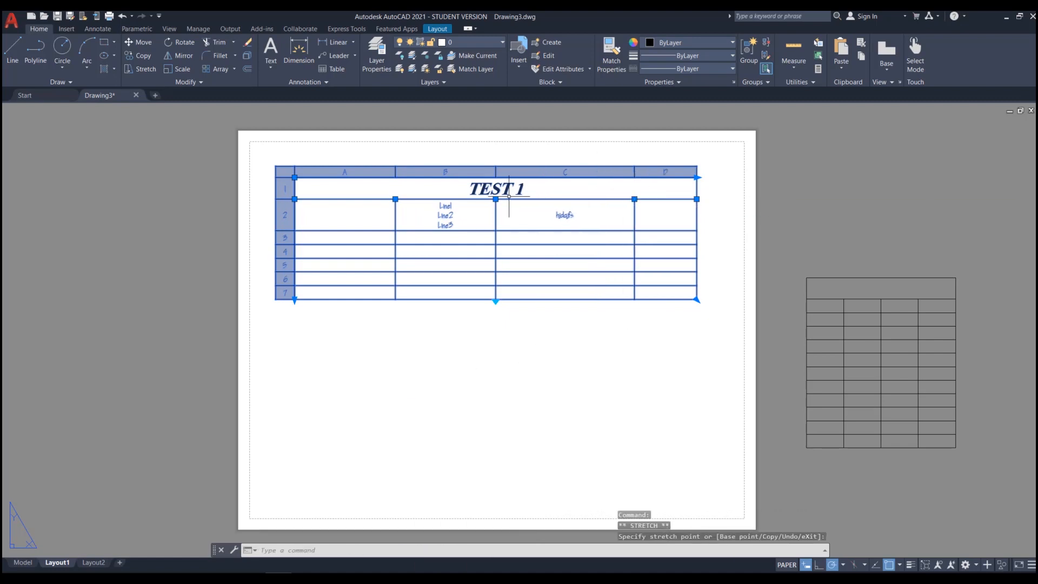
click(471, 199)
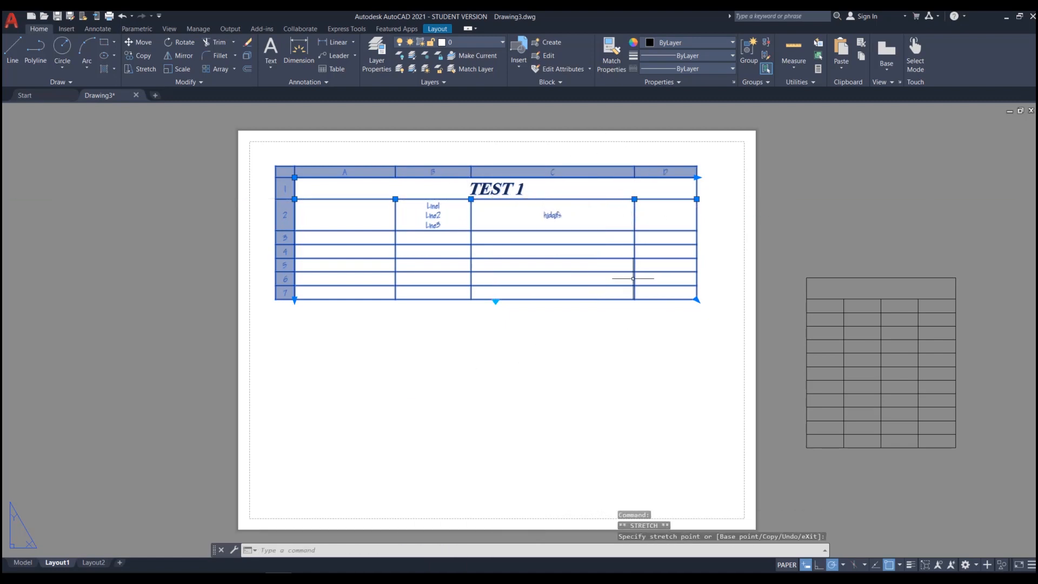
right_click(483, 248)
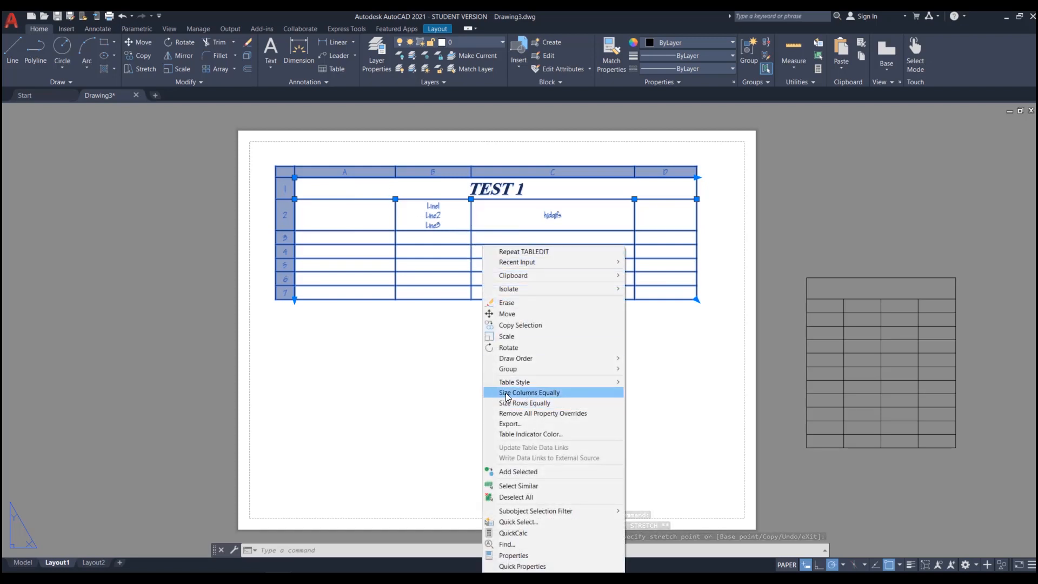
click(529, 398)
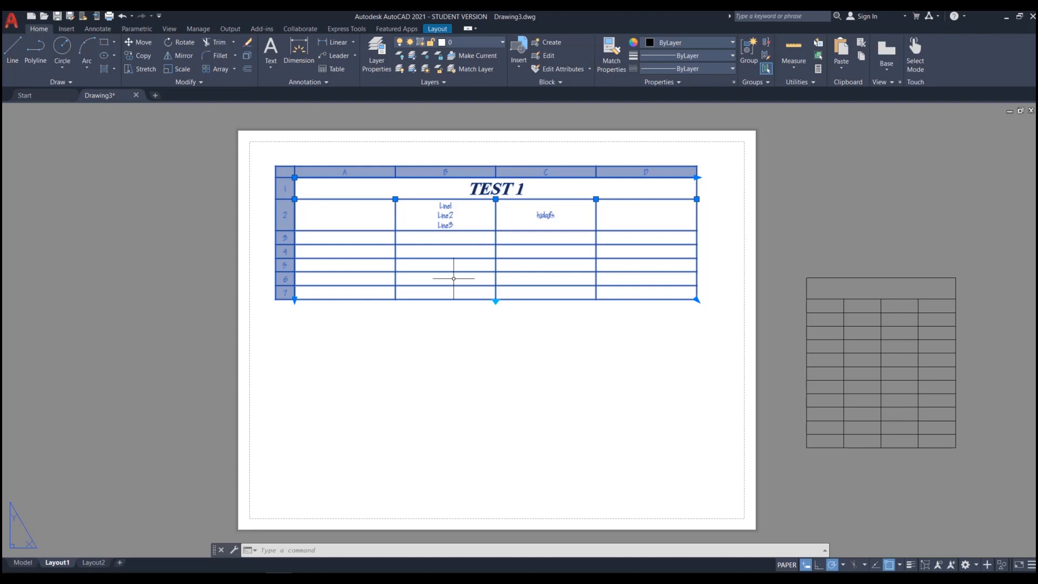
Step: Size all rows of the TEST 1 table equally and clear the table selection
right_click(374, 244)
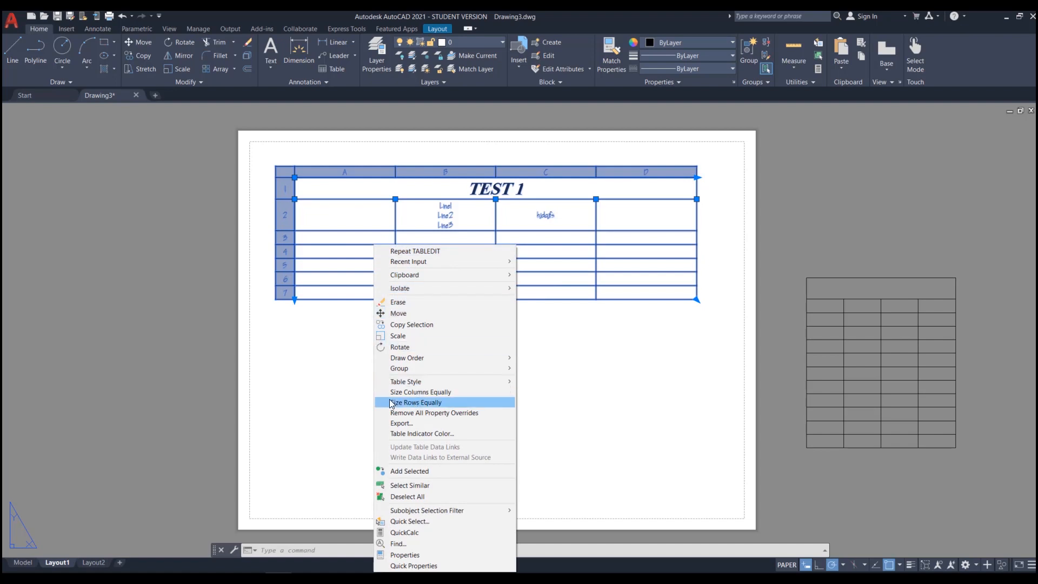
click(416, 403)
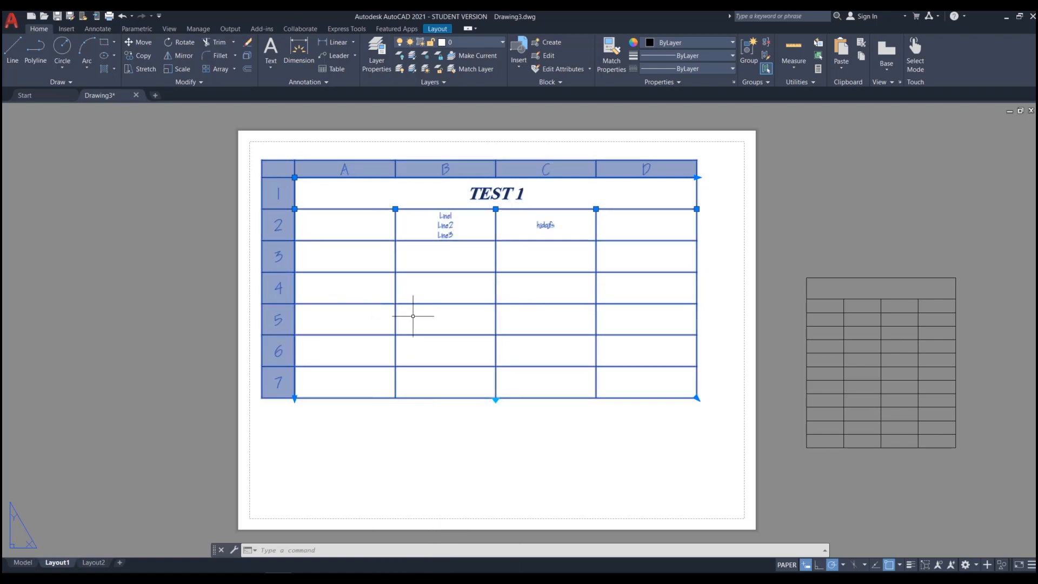
click(495, 401)
key(Escape)
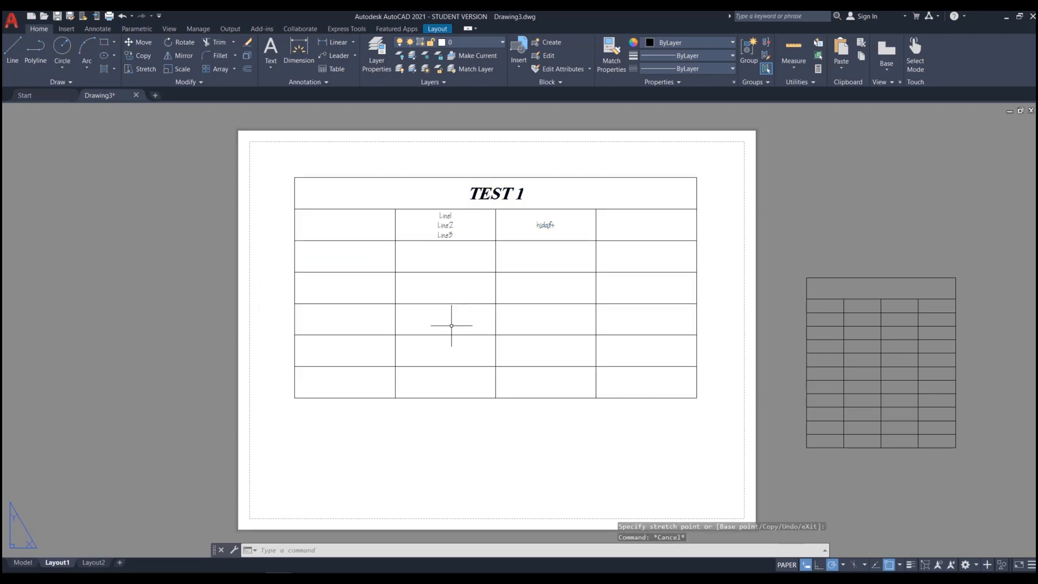
click(319, 208)
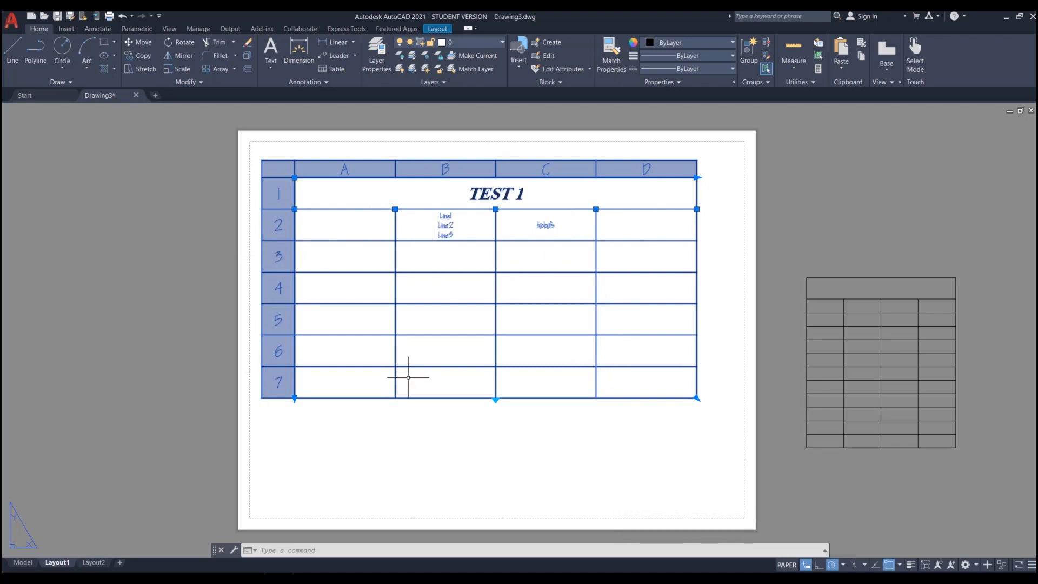
key(Escape)
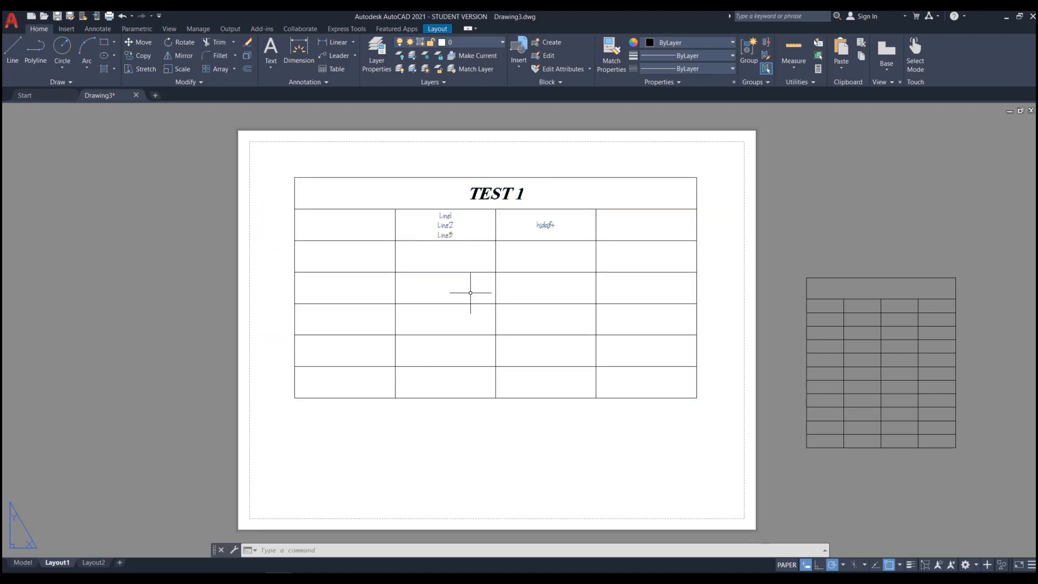
Step: Delete row 5 of the TEST 1 table and insert two rows above row 4
click(452, 319)
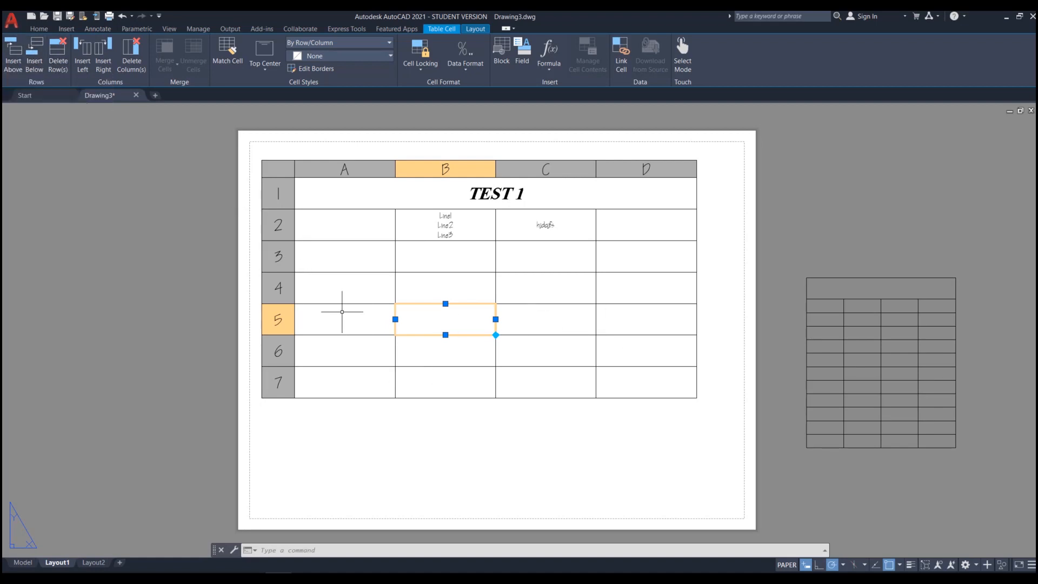
click(58, 54)
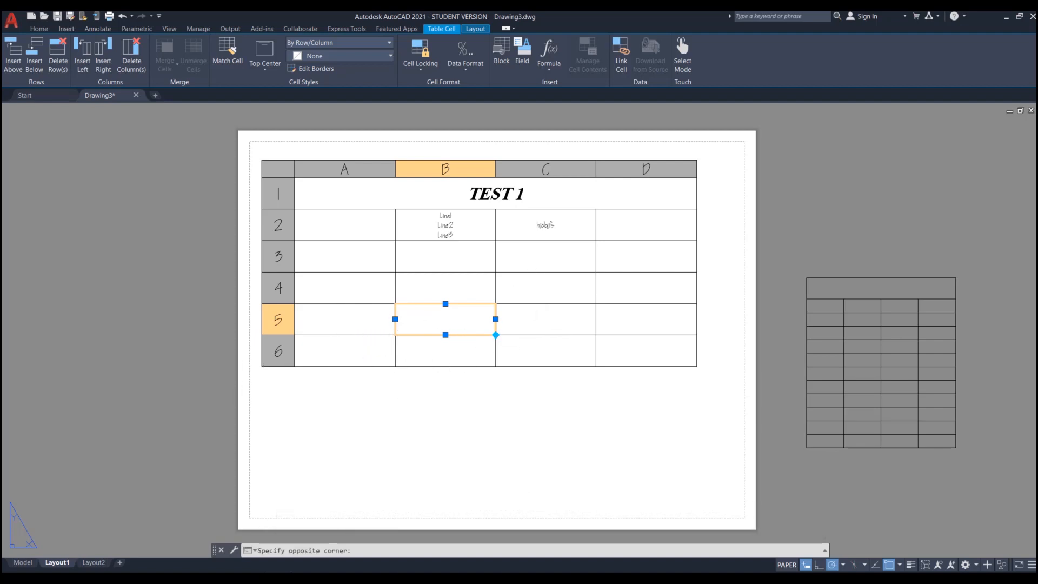
click(524, 286)
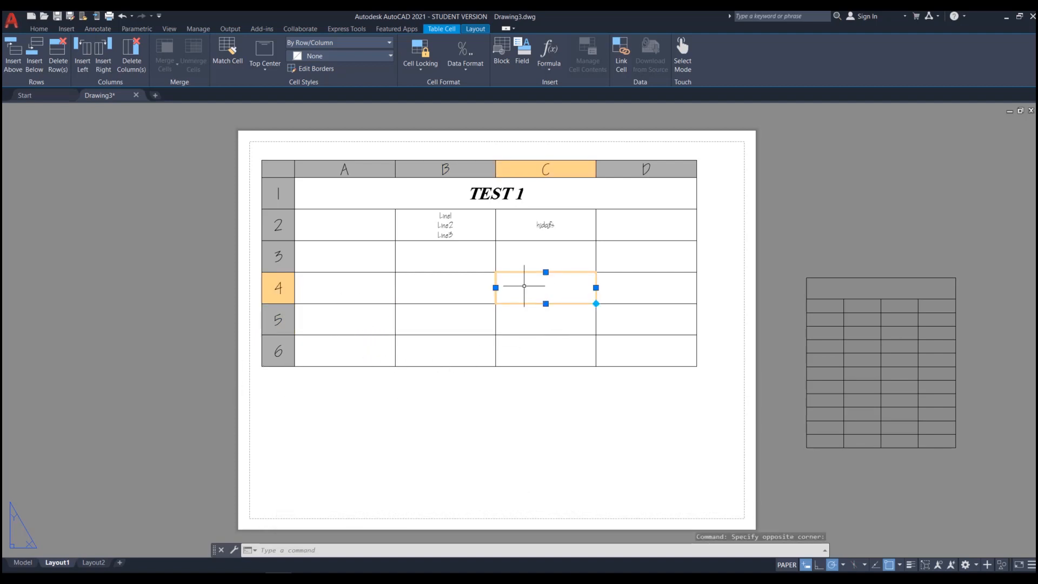
click(16, 66)
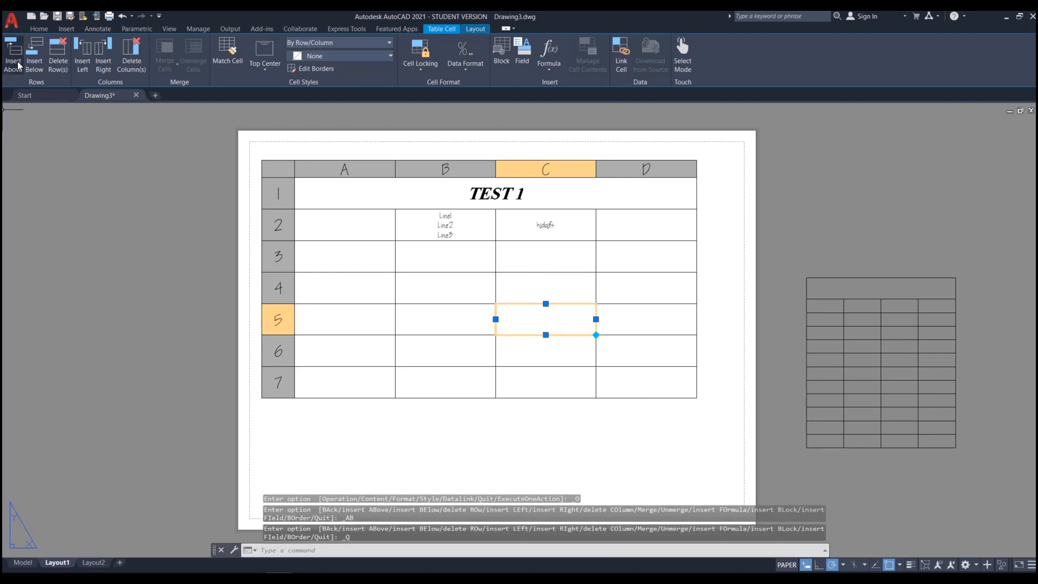
click(15, 68)
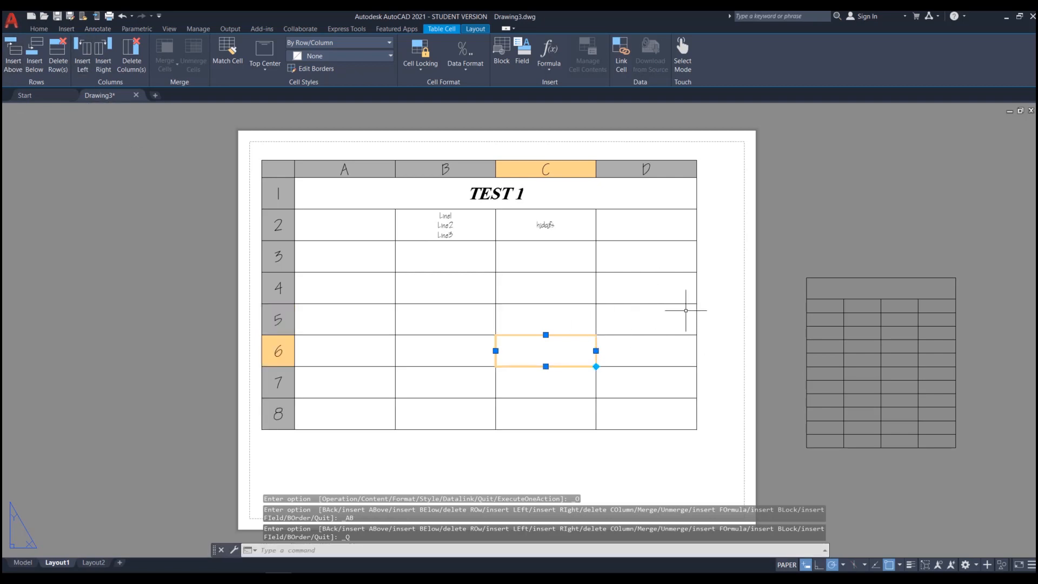
key(Escape)
Step: Stretch the whole TEST 1 table from its lower corner to about half its width and slightly more height
click(687, 176)
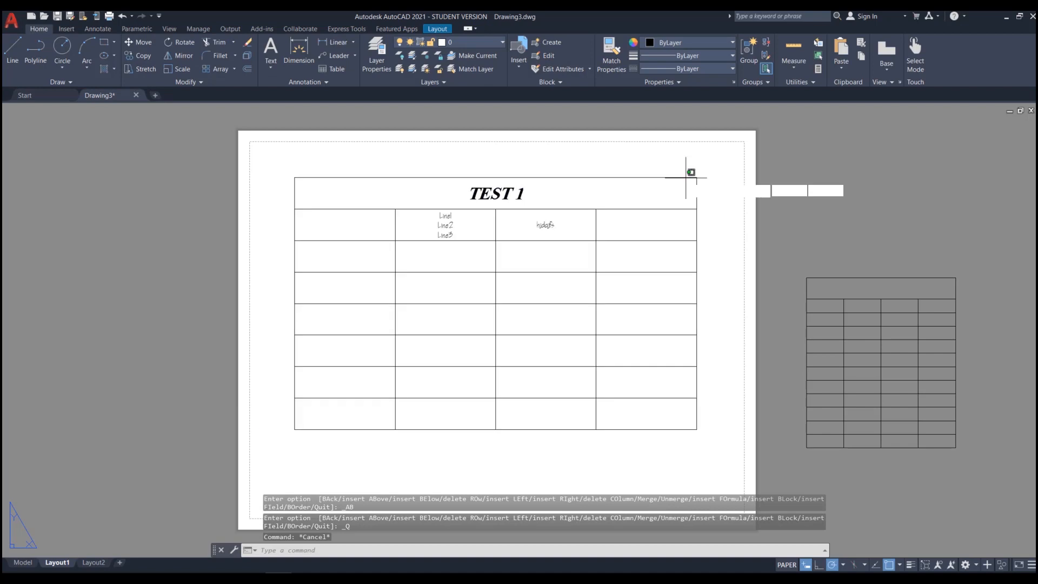
click(684, 261)
click(697, 429)
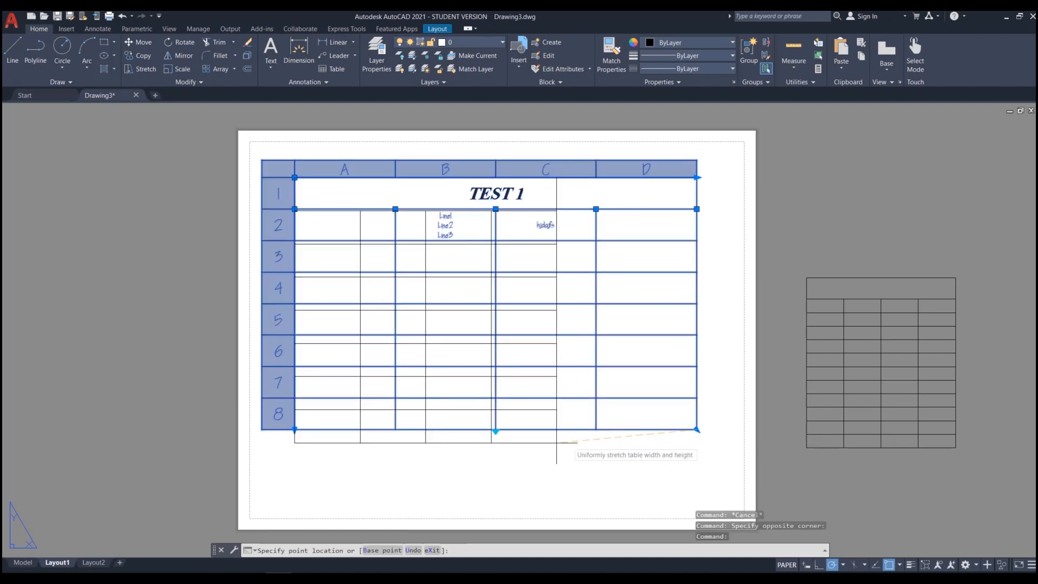
click(530, 438)
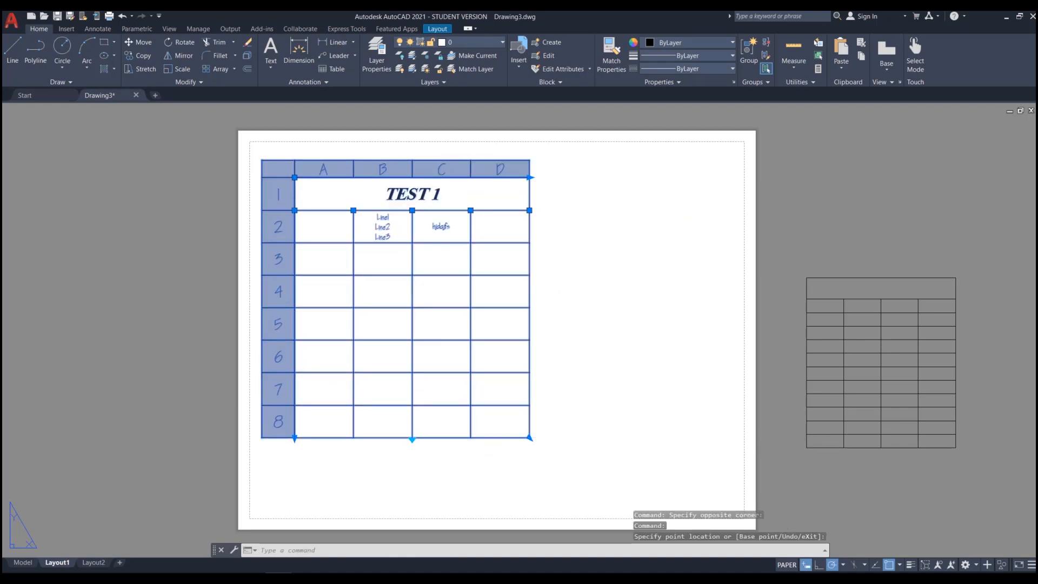
click(509, 438)
key(Escape)
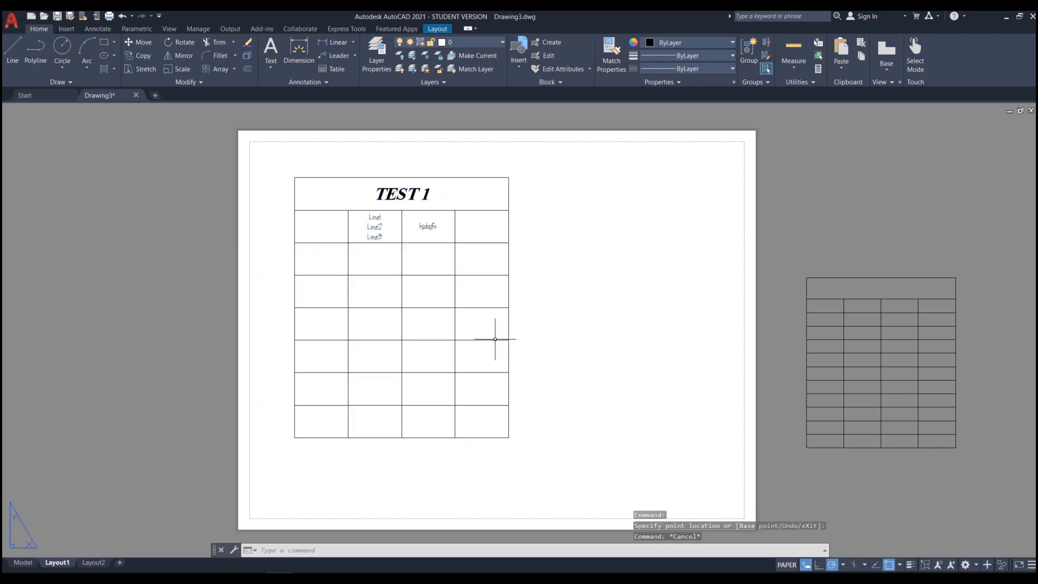
Step: Insert one column to the left and one to the right of column D in the TEST 1 table
click(483, 323)
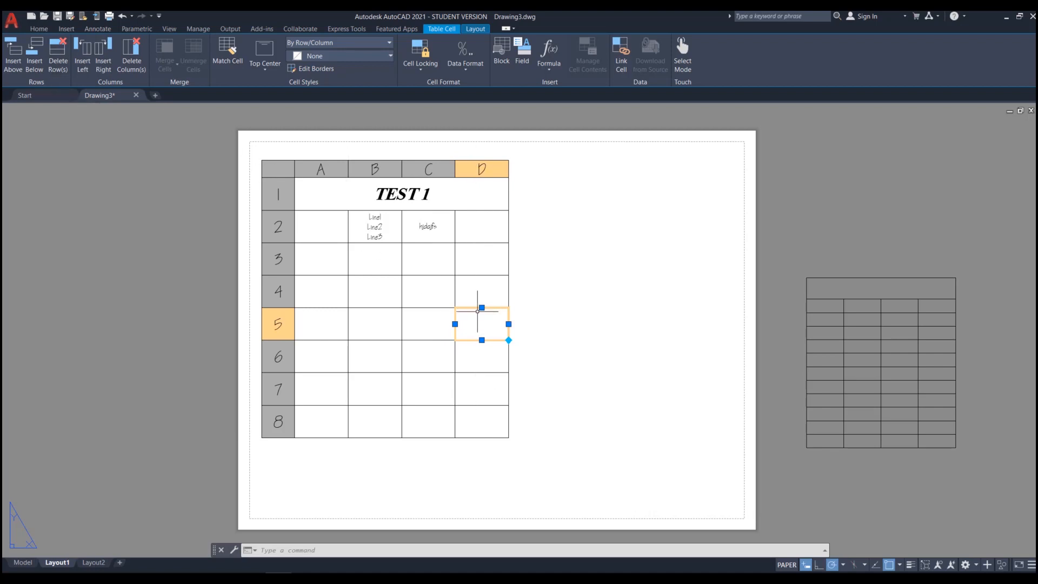
click(83, 60)
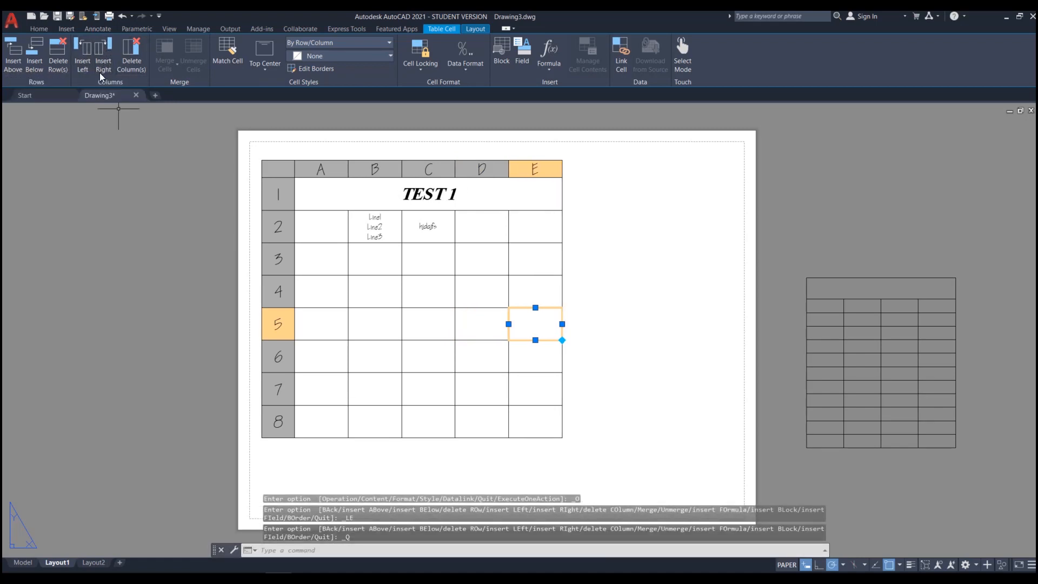
click(100, 54)
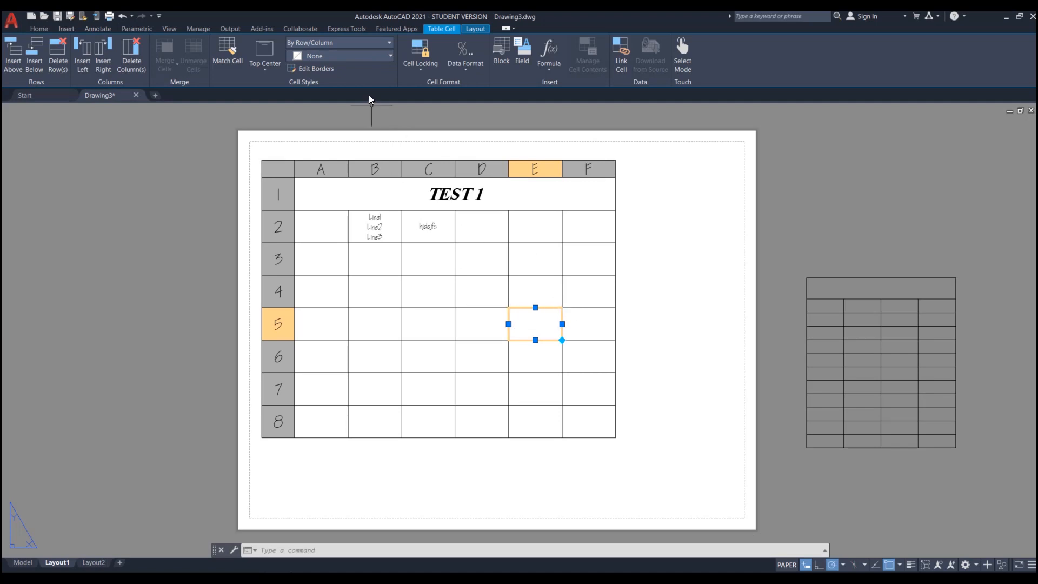
Step: Set the background fill of cell E5 to Red and clear the cell selection
click(342, 55)
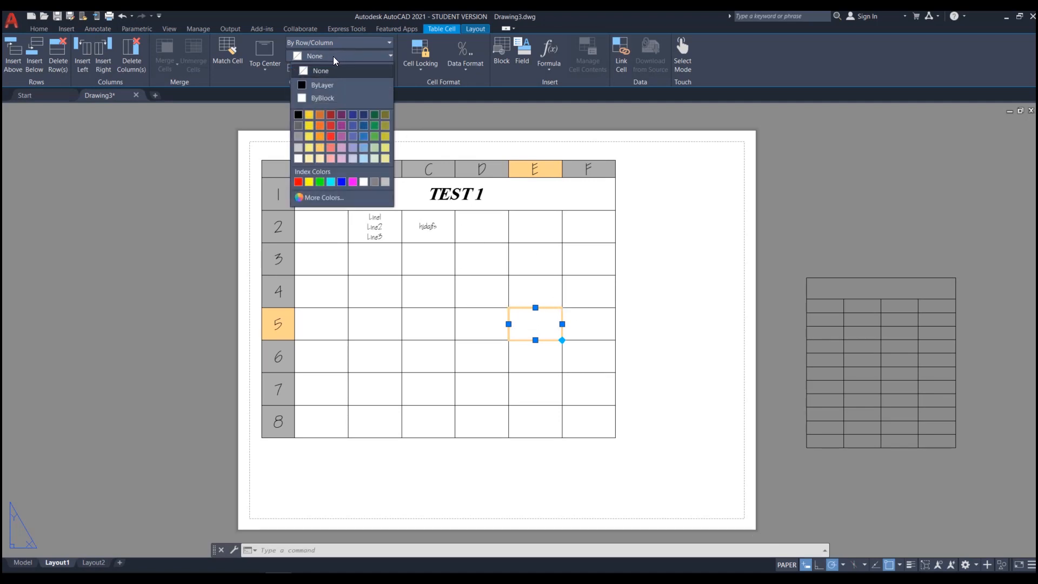
click(298, 181)
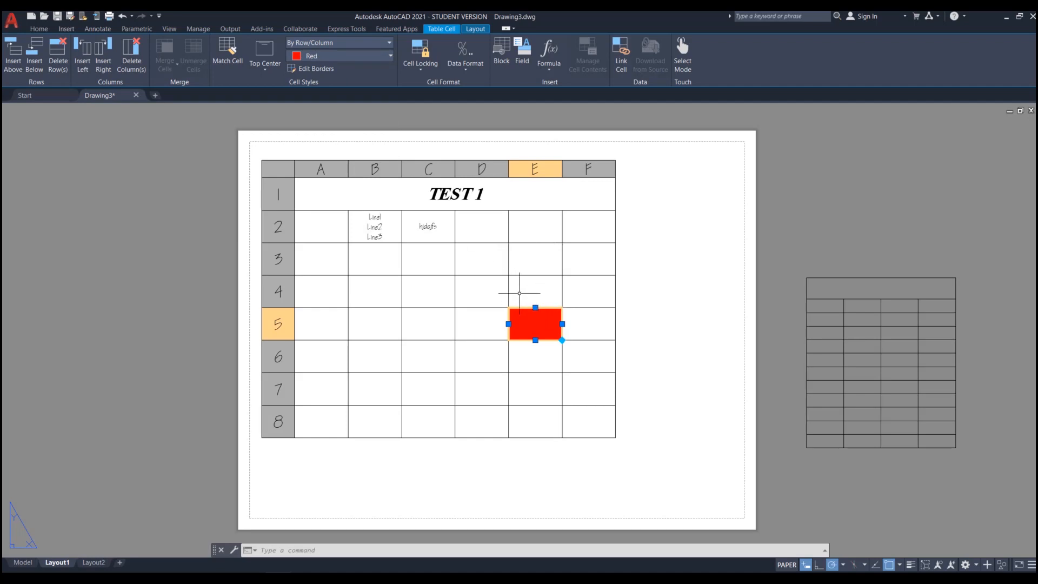
key(Escape)
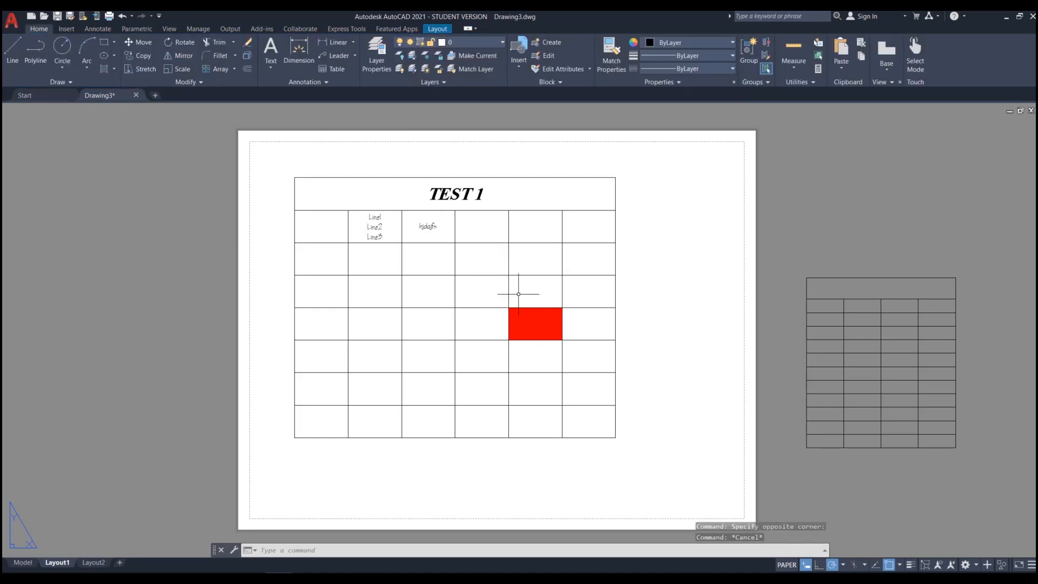
Step: Copy the formatting of red cell E5 to cells C4, C7, F7 and F3 with Match Cell
click(524, 325)
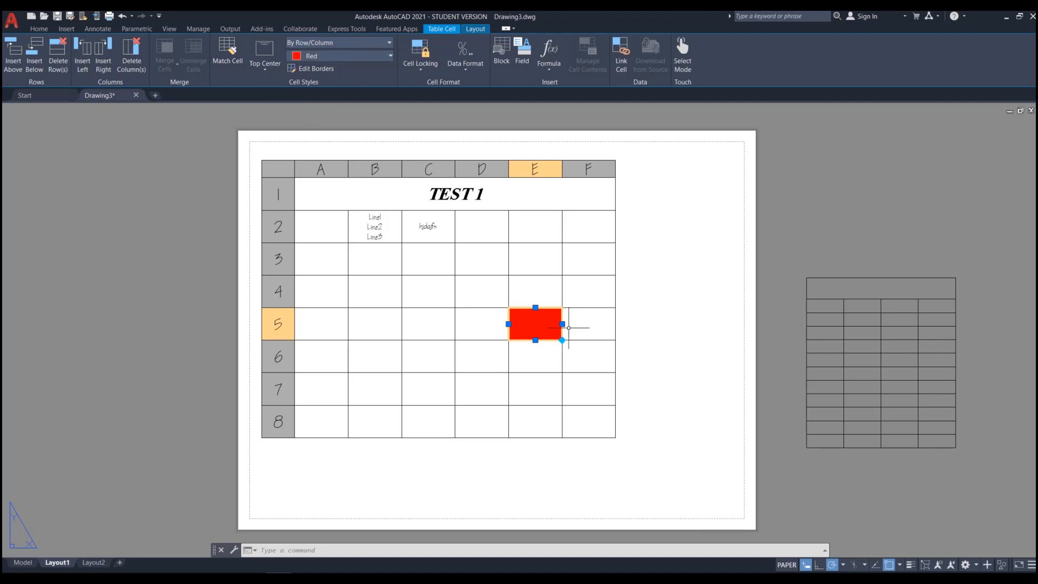
click(214, 61)
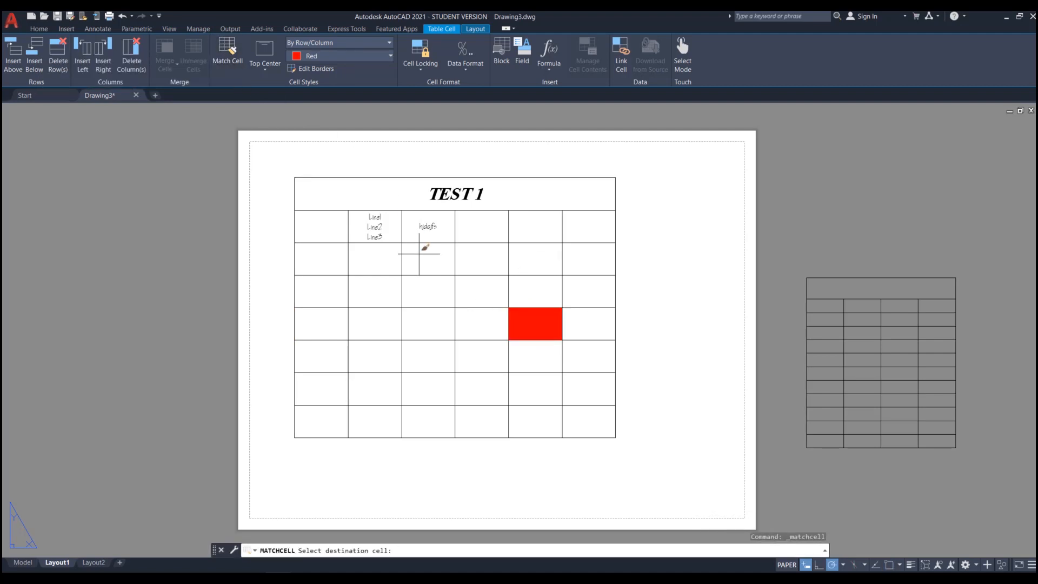
click(427, 290)
click(422, 391)
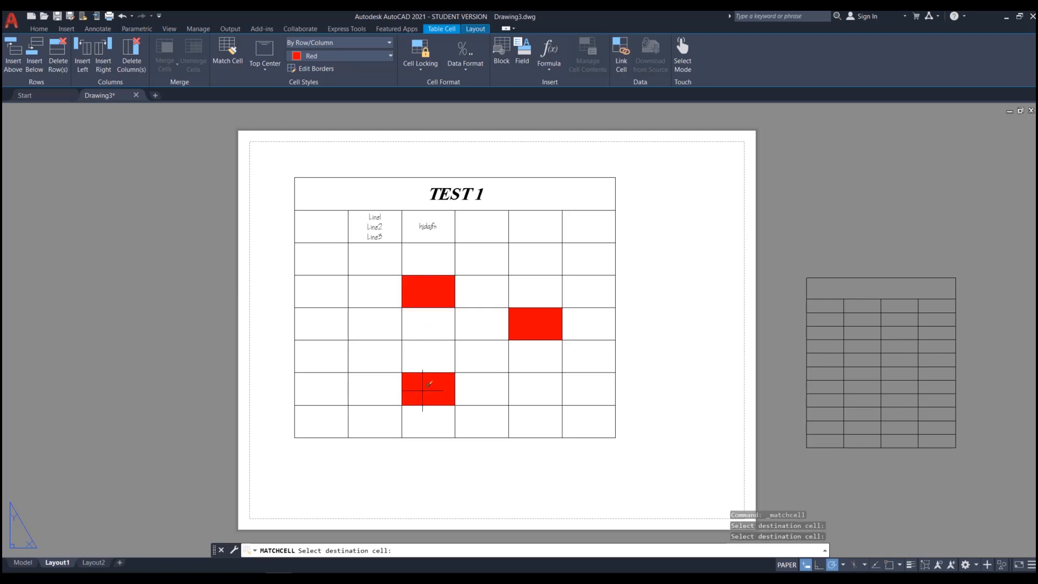
click(578, 388)
click(584, 260)
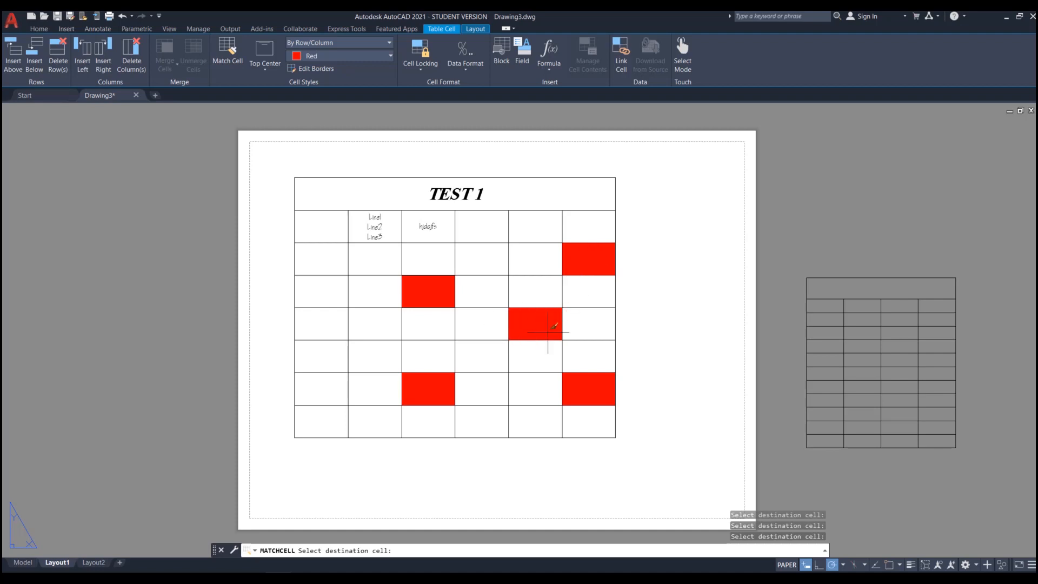
key(Escape)
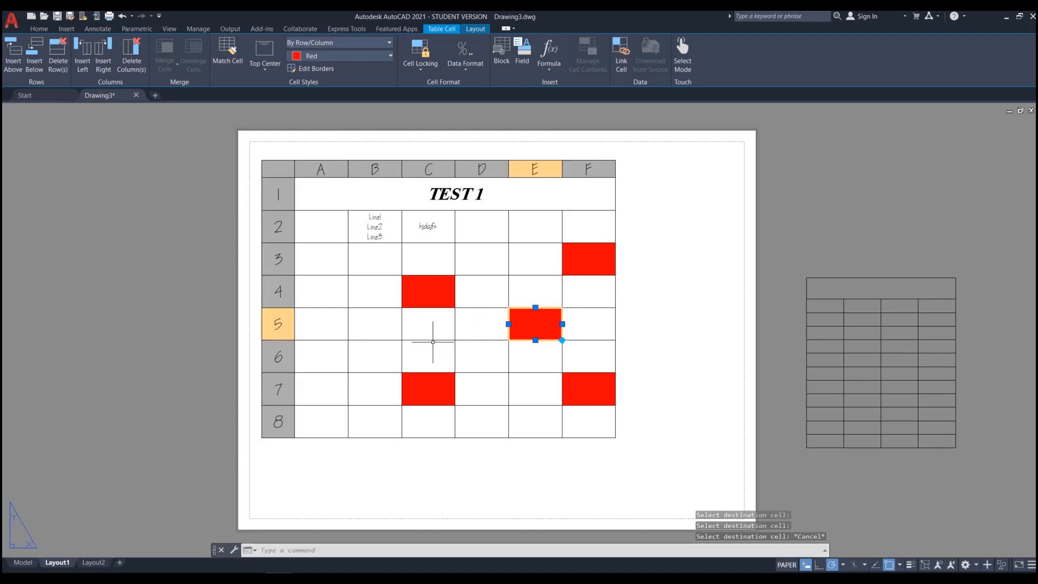
key(Escape)
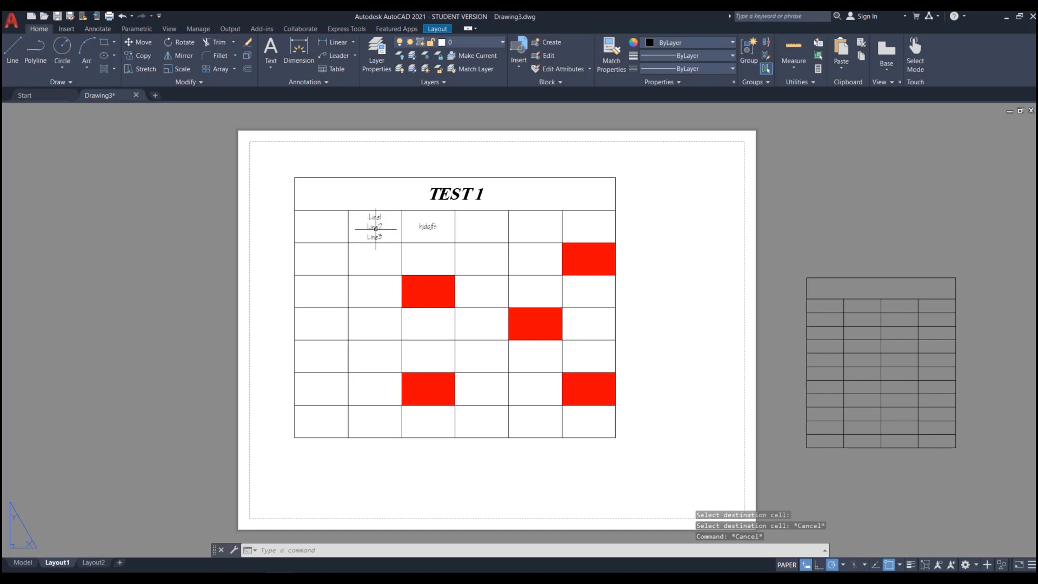
Step: Copy the formatting of cell B2 onto the red cells E5, C4, C7, F7 and F3 with Match Cell
click(372, 226)
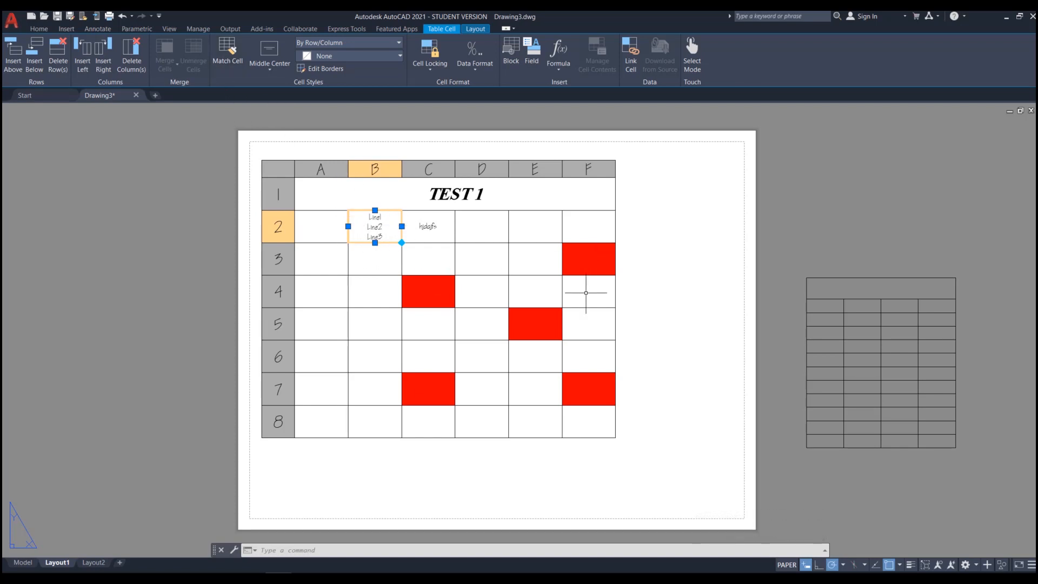
click(225, 57)
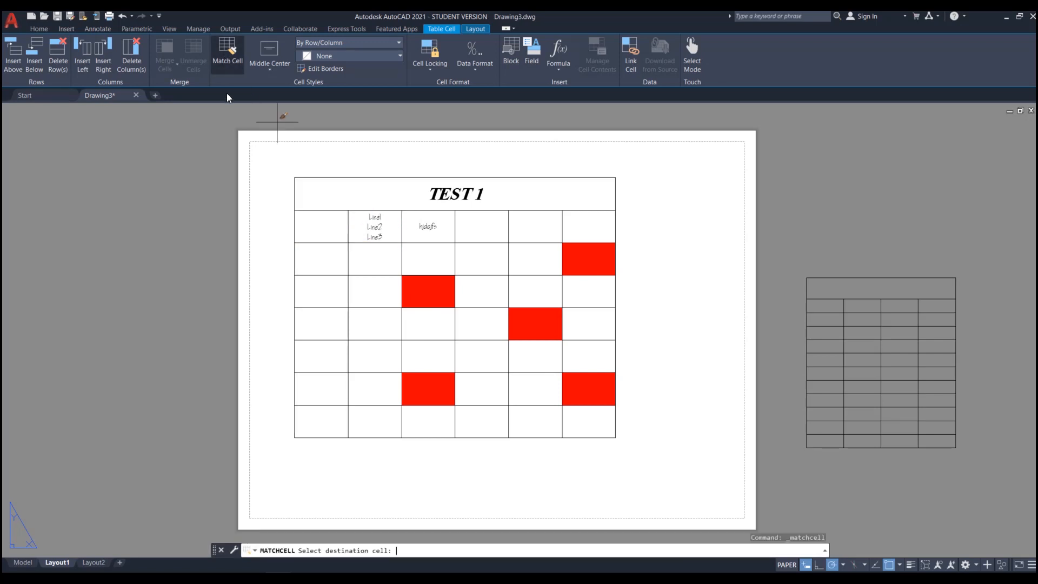
click(529, 316)
click(447, 292)
click(429, 382)
click(576, 385)
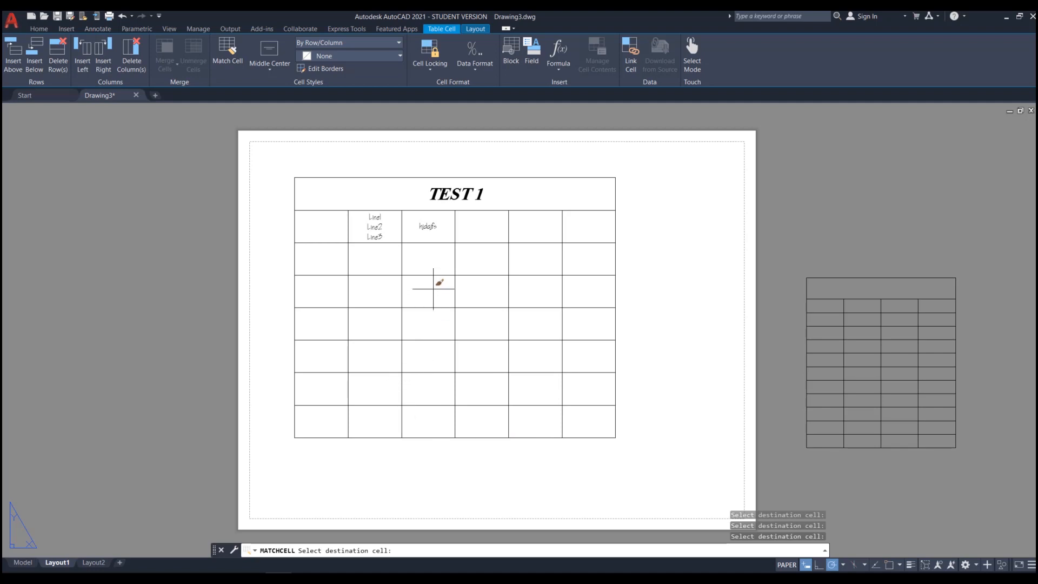
key(Escape)
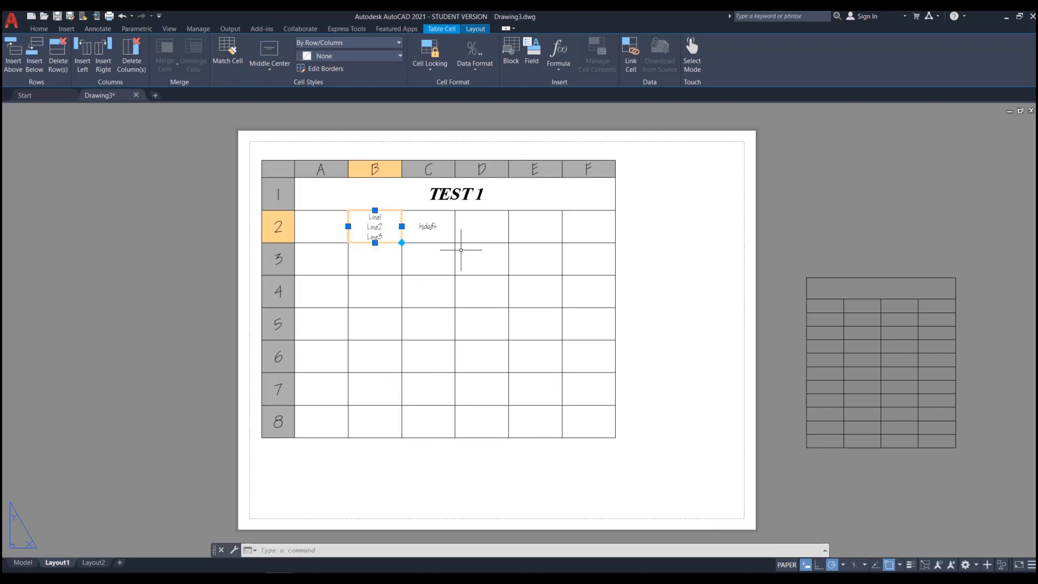
Step: Align the text in cell B2 to Top Left and return it to Middle Center
click(270, 69)
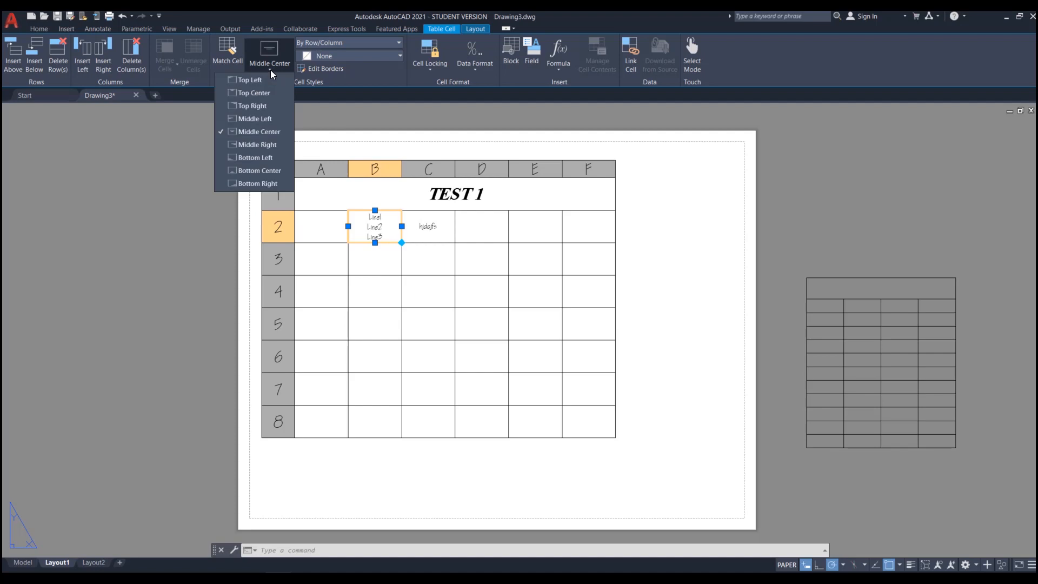
click(238, 80)
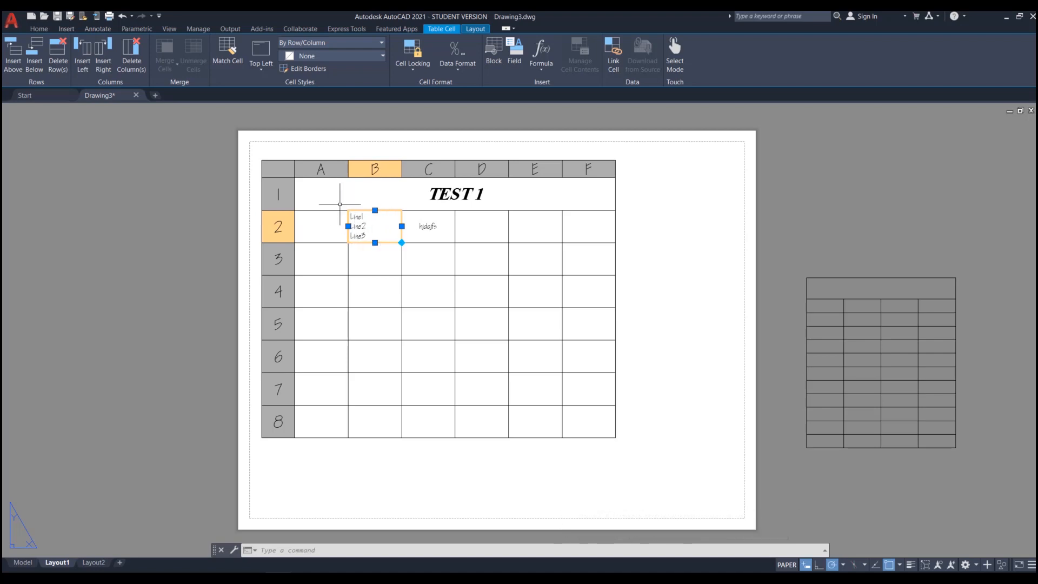
click(260, 68)
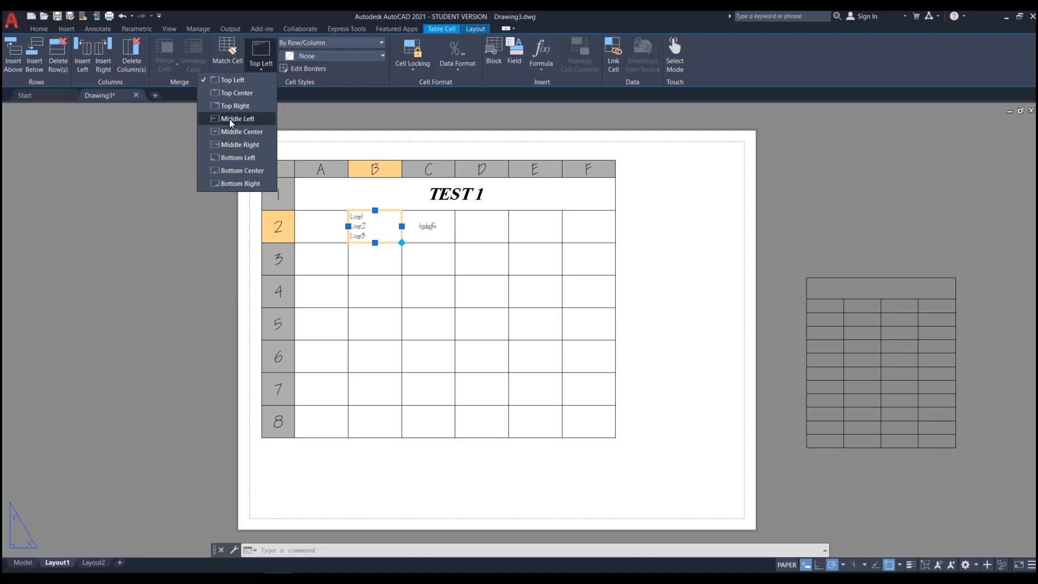
click(237, 132)
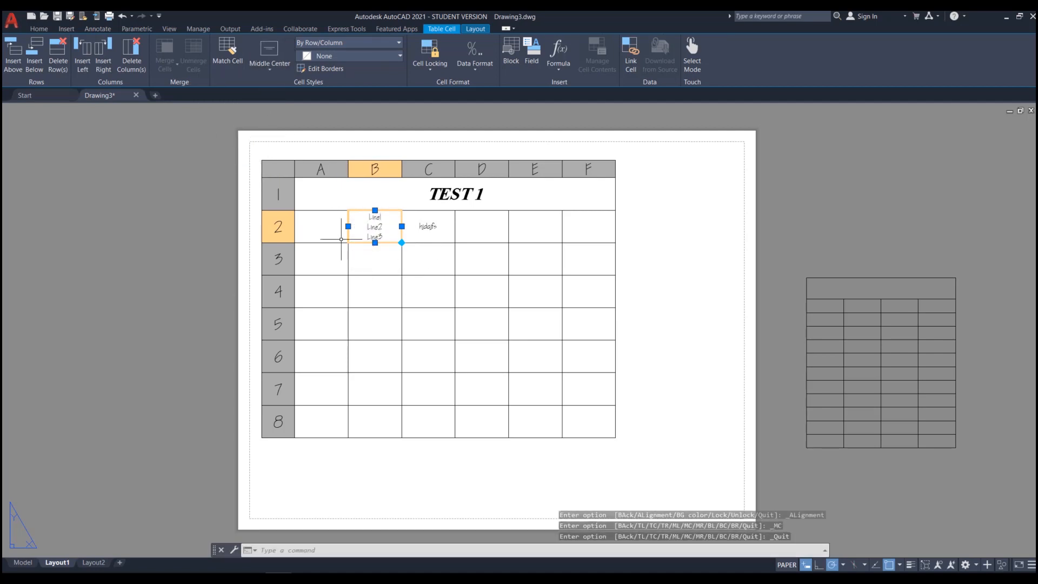
click(271, 67)
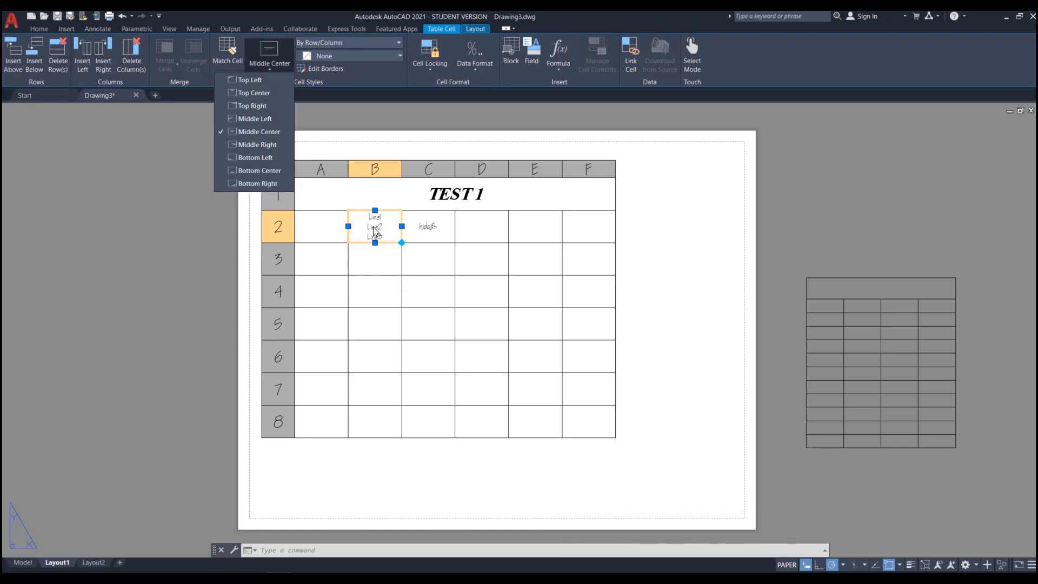
click(359, 81)
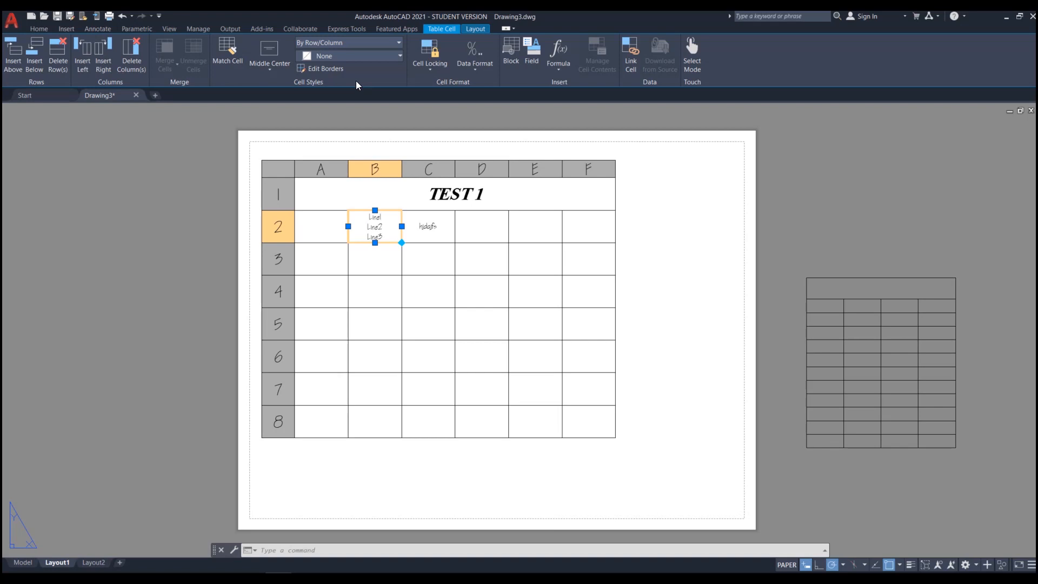
Step: Give cell B2 Red outside borders with a 0.024" lineweight and turn on lineweight display
click(324, 67)
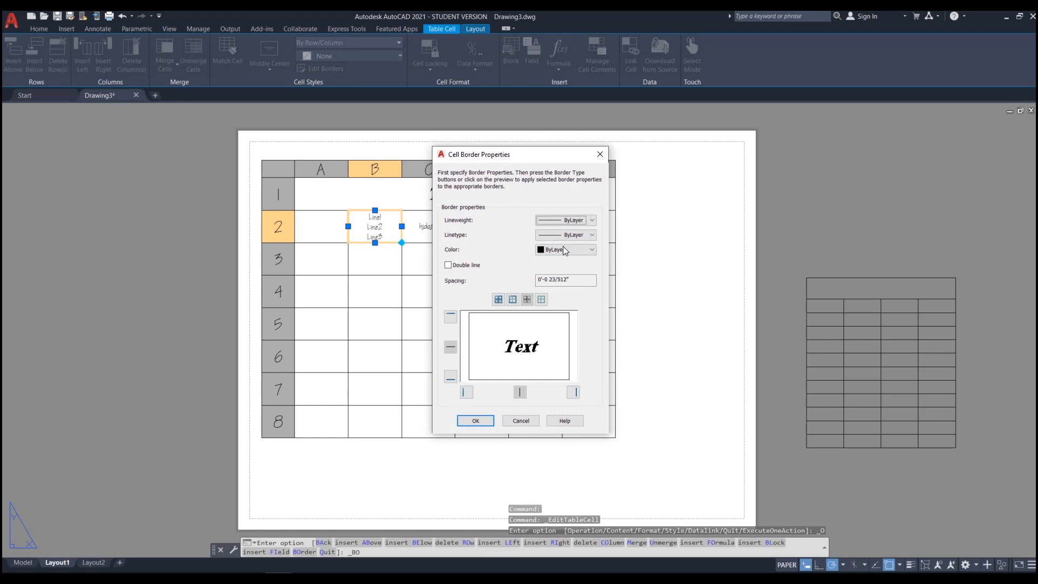
drag(538, 159, 621, 163)
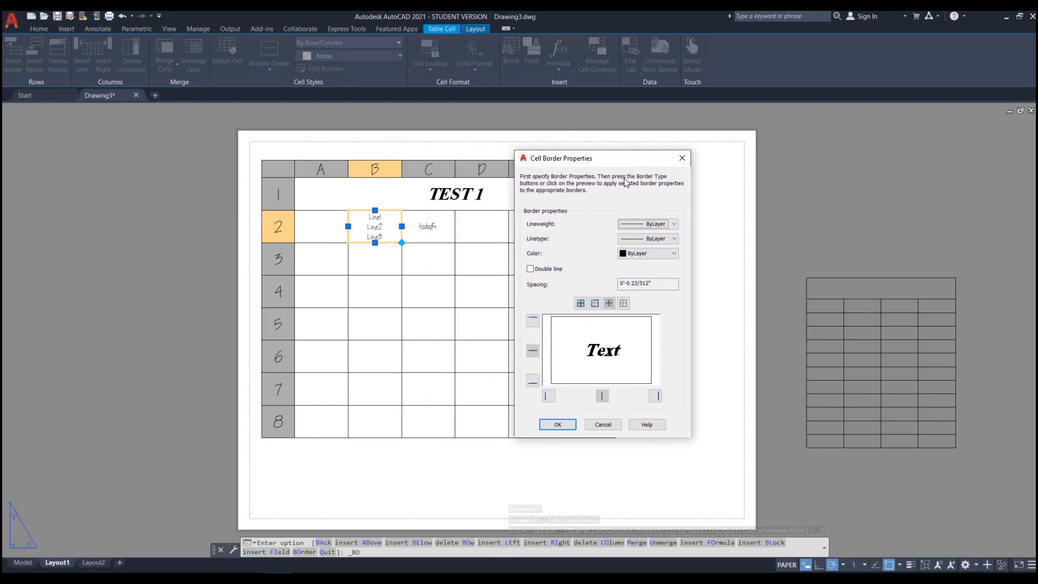
click(665, 224)
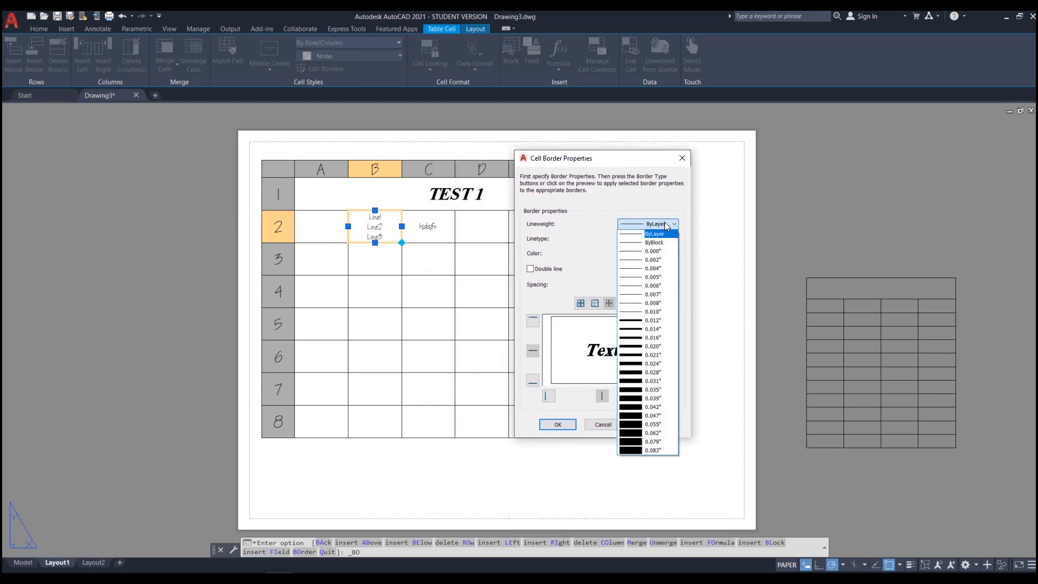
click(664, 223)
click(649, 224)
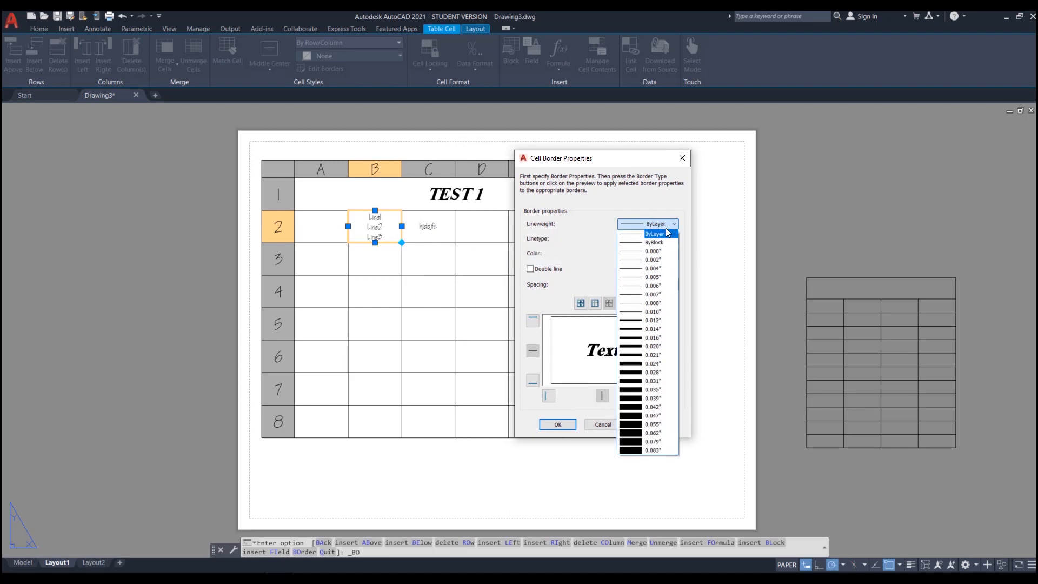
click(641, 364)
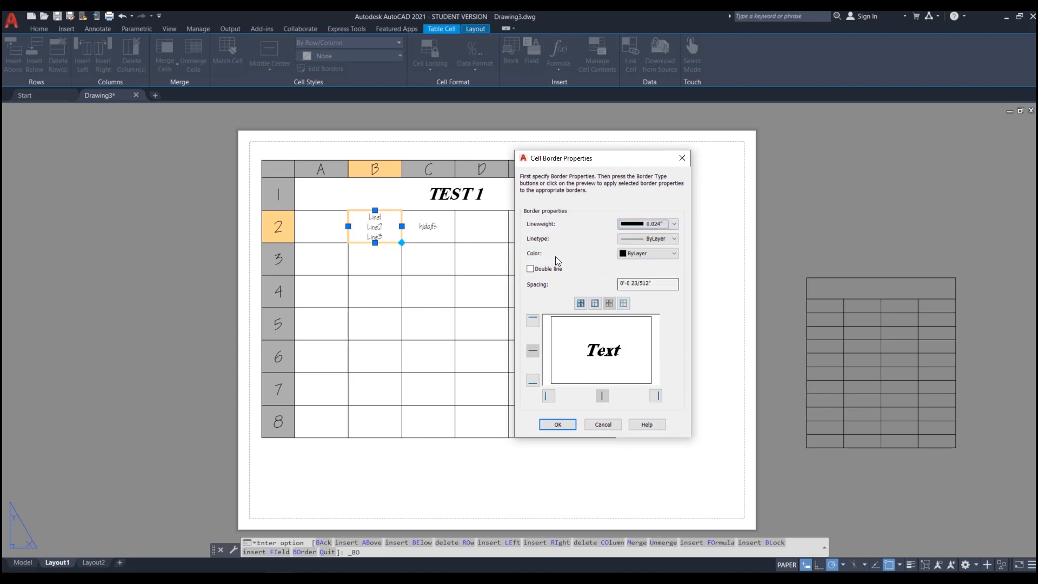
click(634, 254)
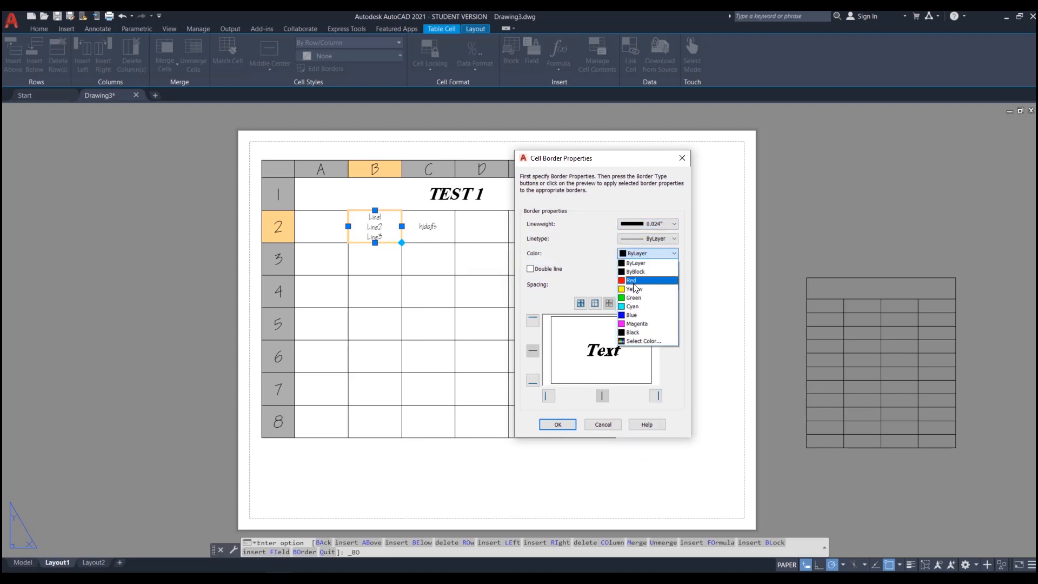
click(634, 282)
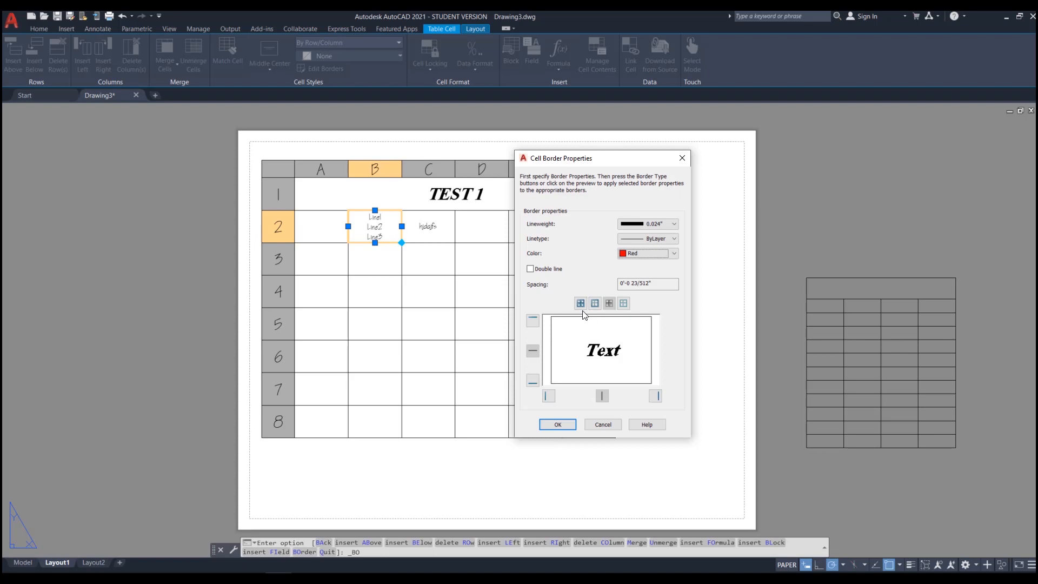
click(595, 303)
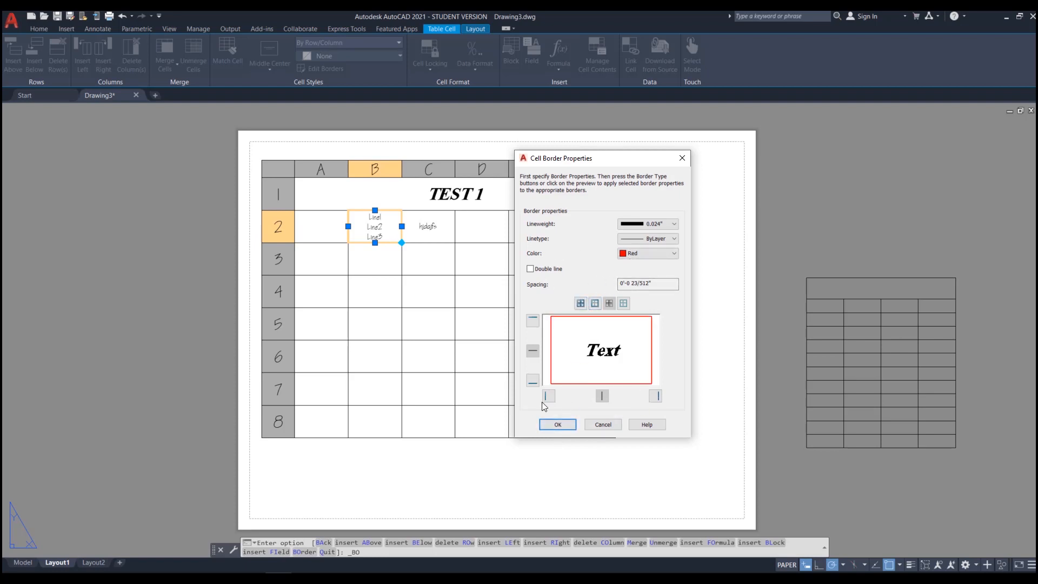
click(556, 425)
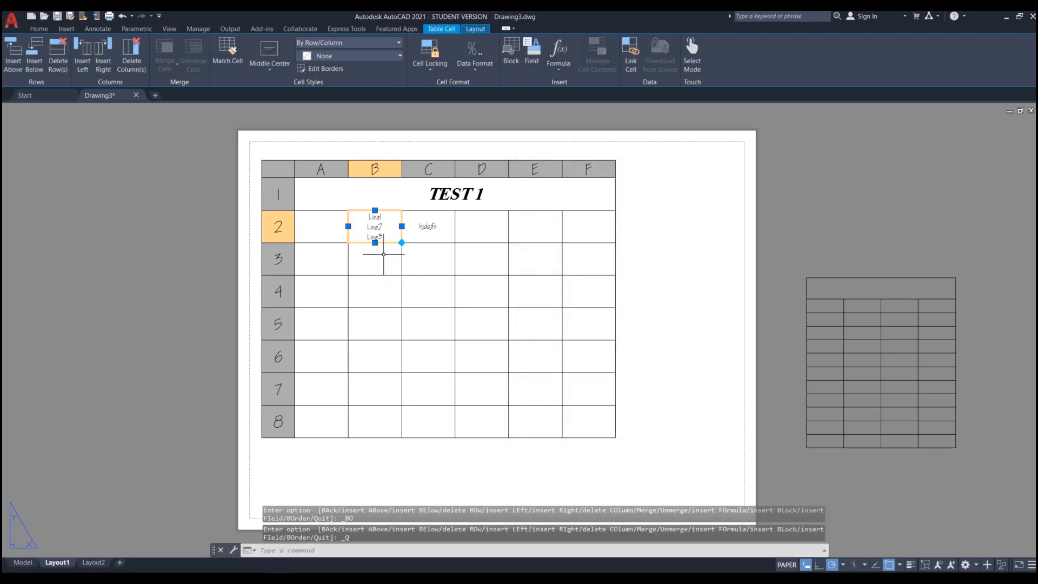
key(Escape)
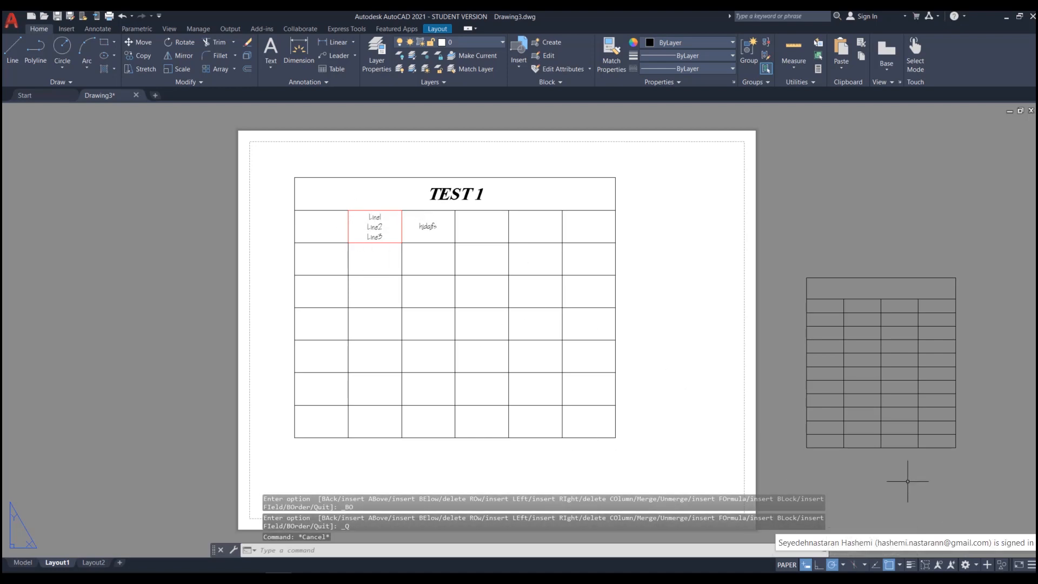
click(912, 566)
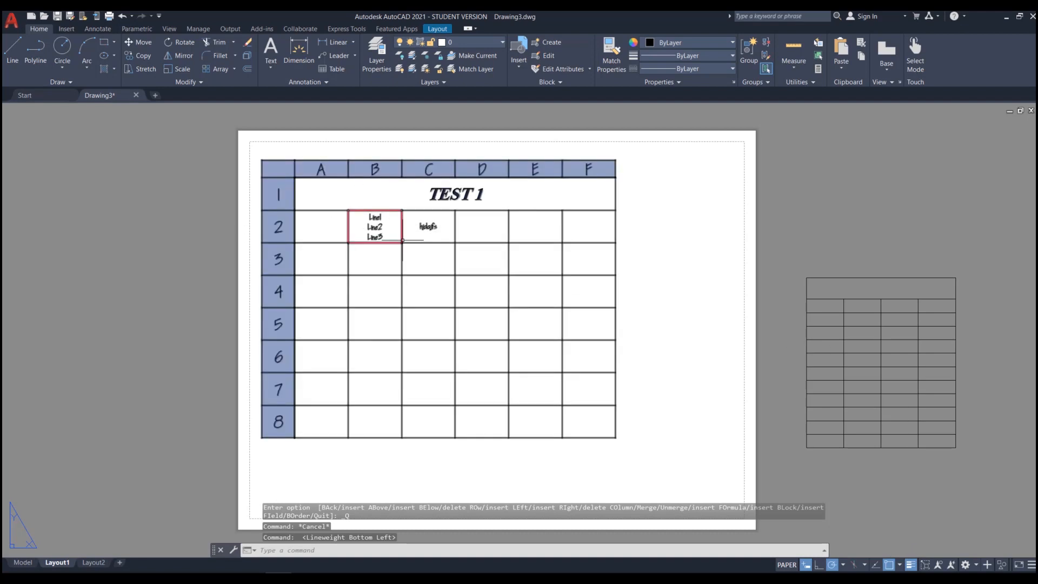
Step: Reset the border lineweight and color of cell B2 to ByLayer and clear the cell selection
click(375, 231)
click(328, 68)
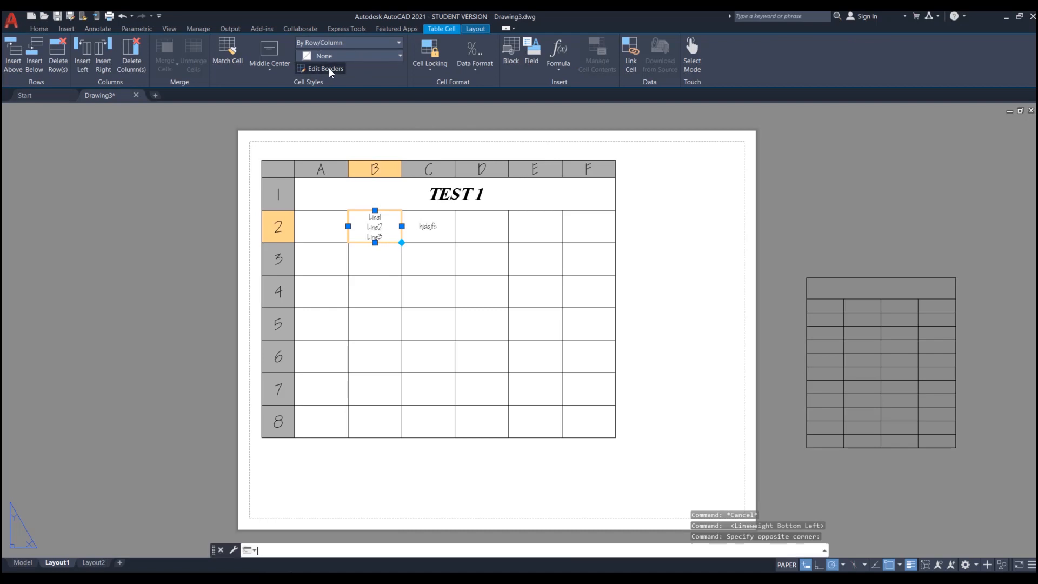
click(577, 220)
click(574, 231)
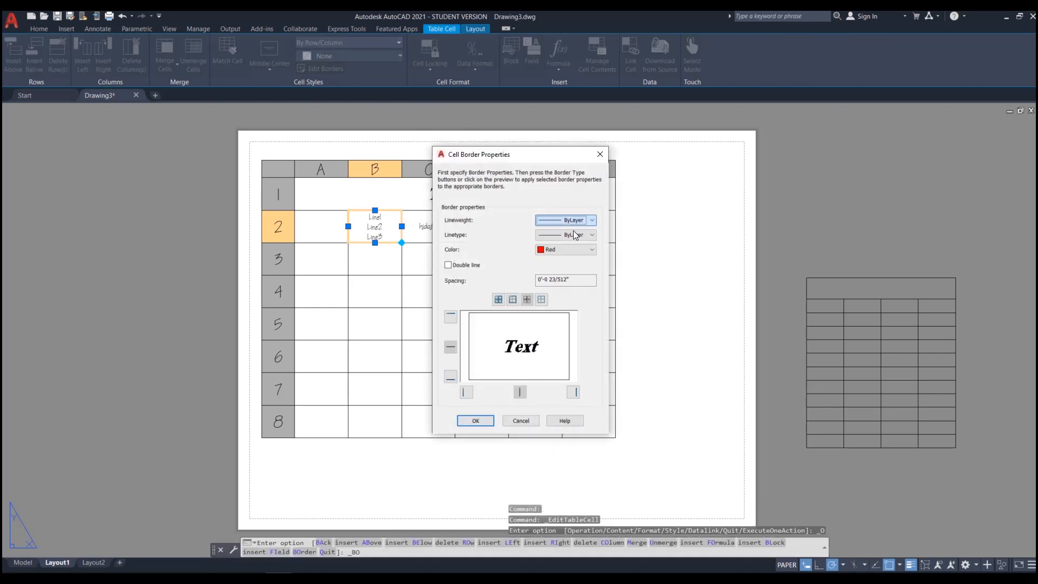
click(566, 250)
click(557, 256)
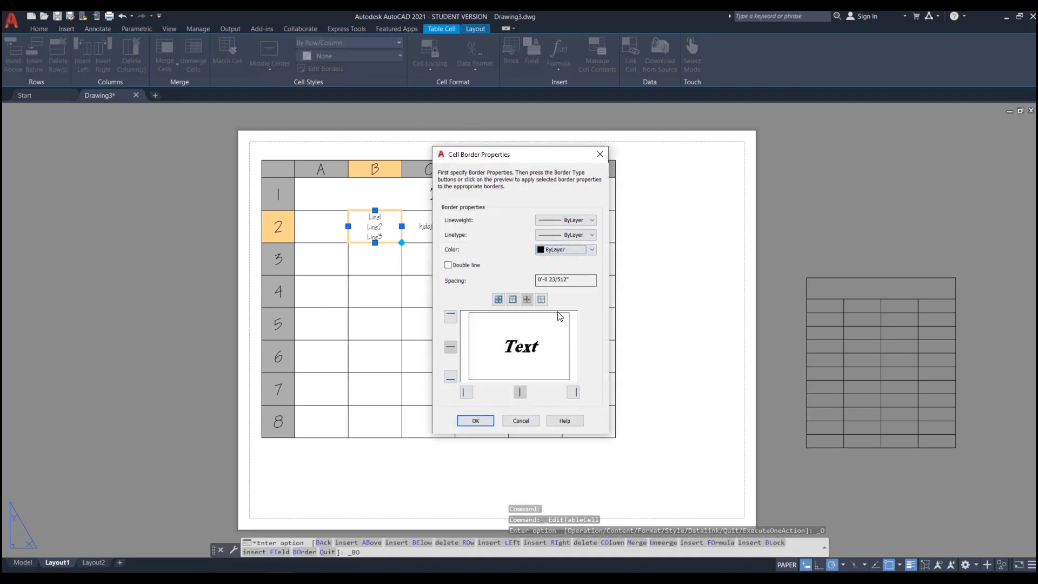
click(476, 421)
key(Escape)
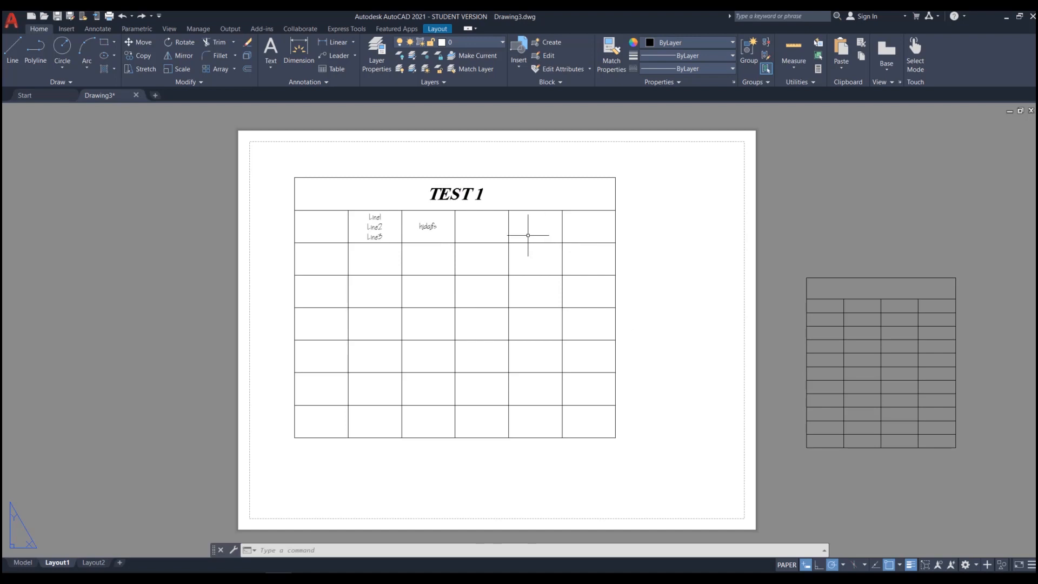
Step: Stretch cell B2 by its grips to make row 2 taller and column B slightly wider
click(382, 225)
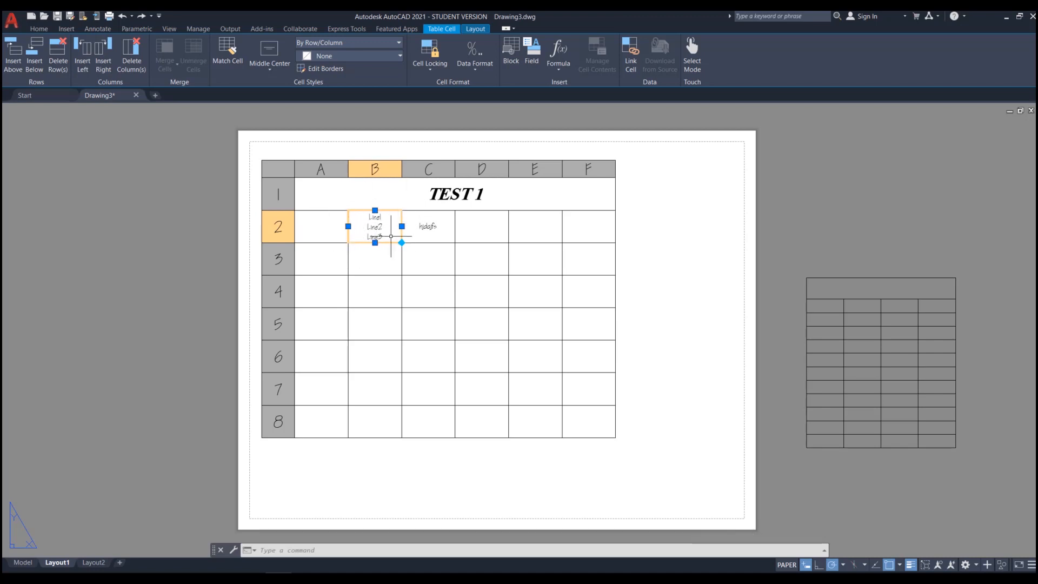
click(373, 238)
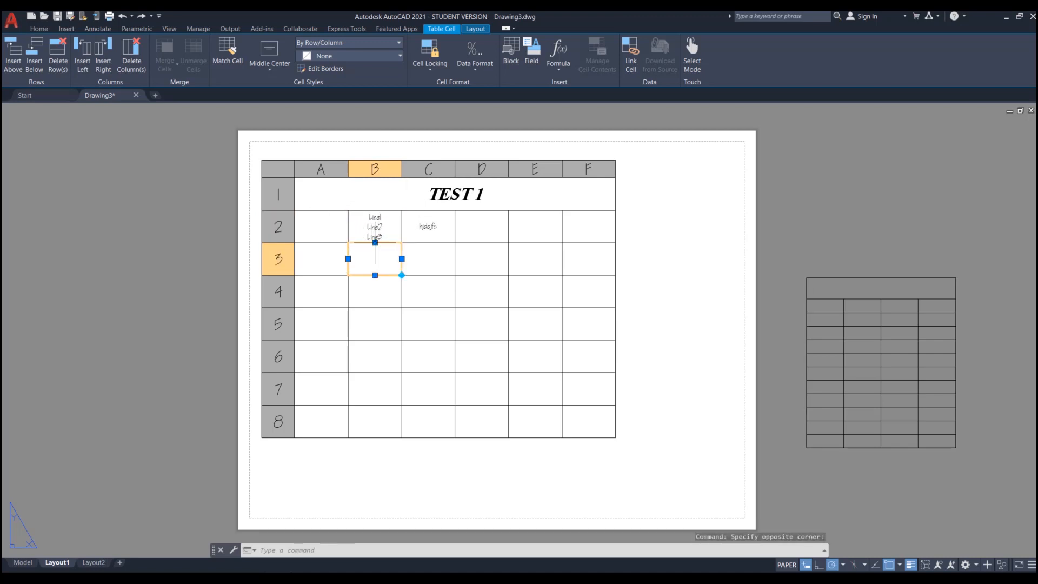
click(377, 238)
click(375, 242)
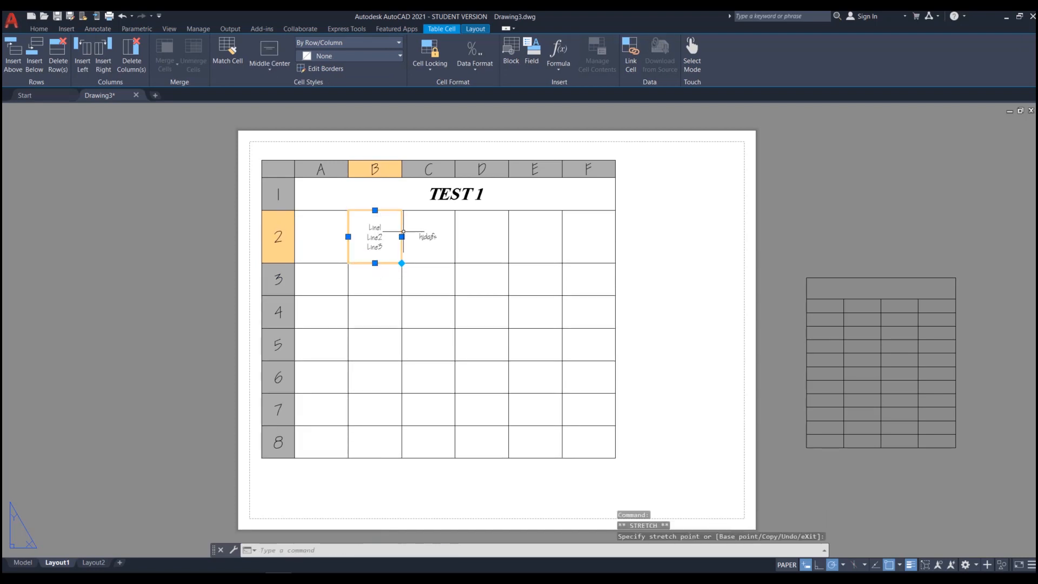
click(402, 236)
click(417, 236)
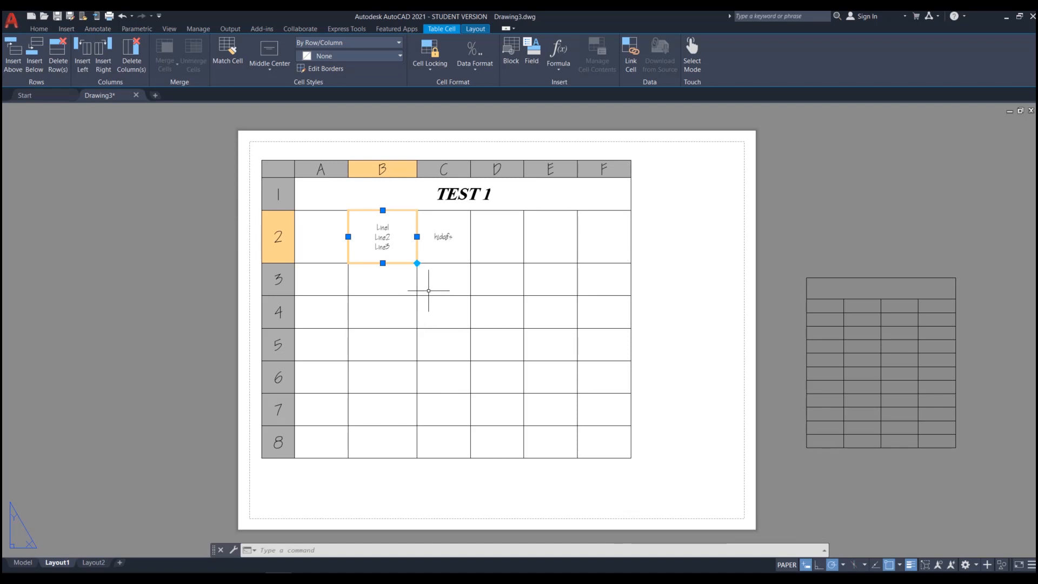
Step: Move the whole TEST 1 table off the sheet into the empty area to its left
click(689, 251)
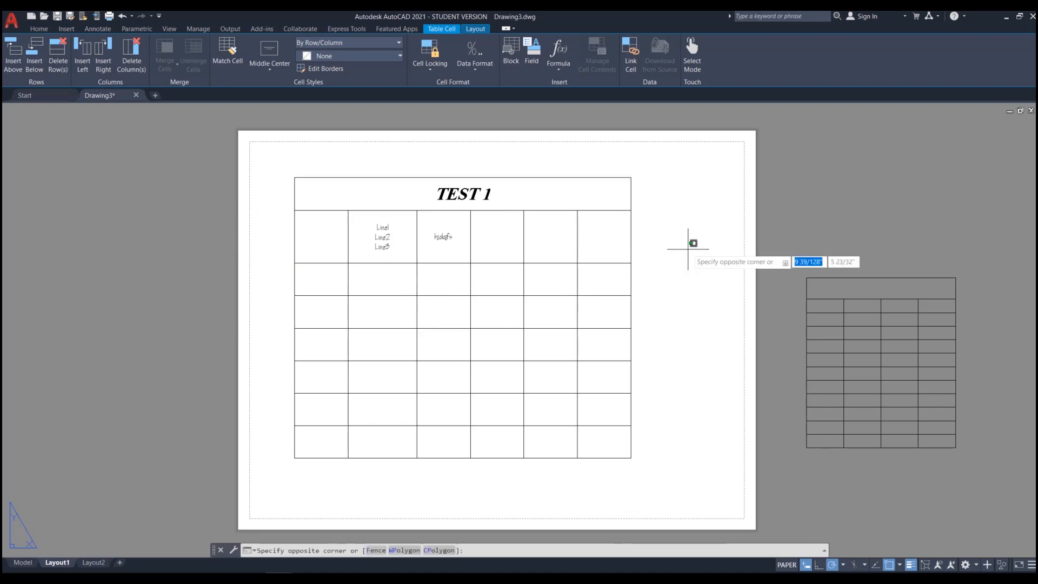
click(568, 288)
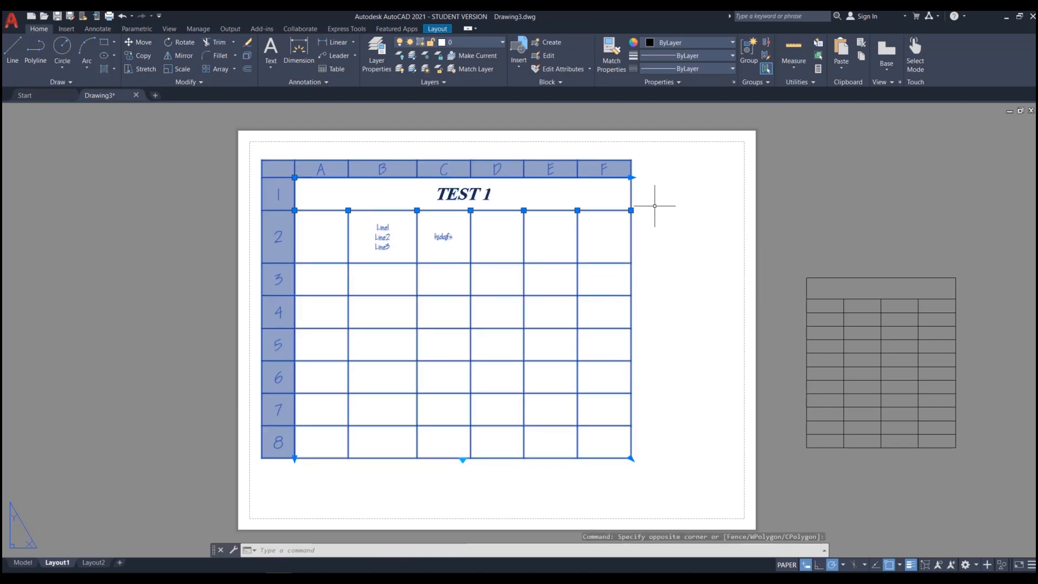
click(295, 178)
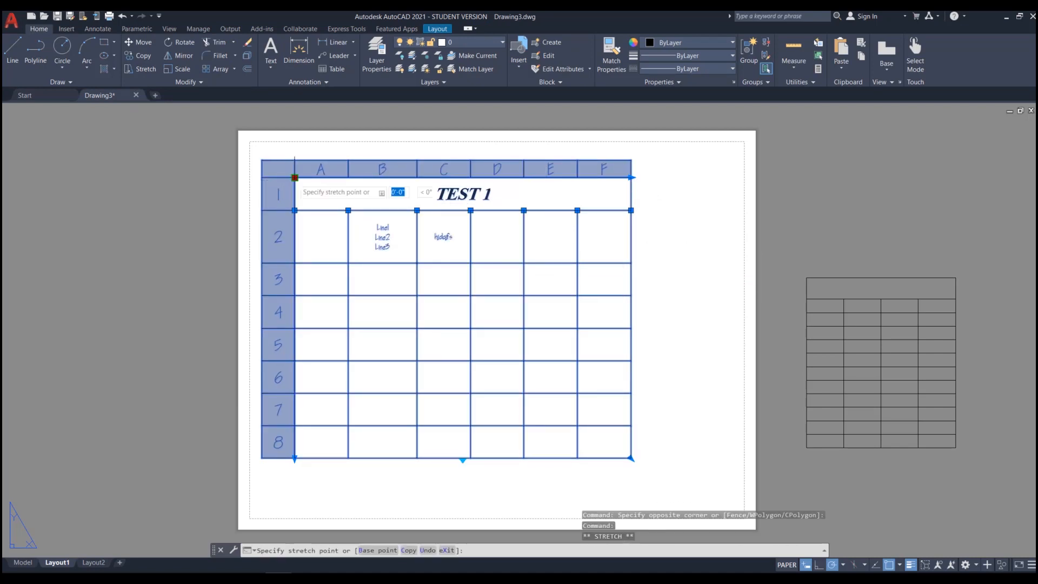
scroll(461, 194, down, 1)
scroll(462, 197, down, 1)
click(222, 214)
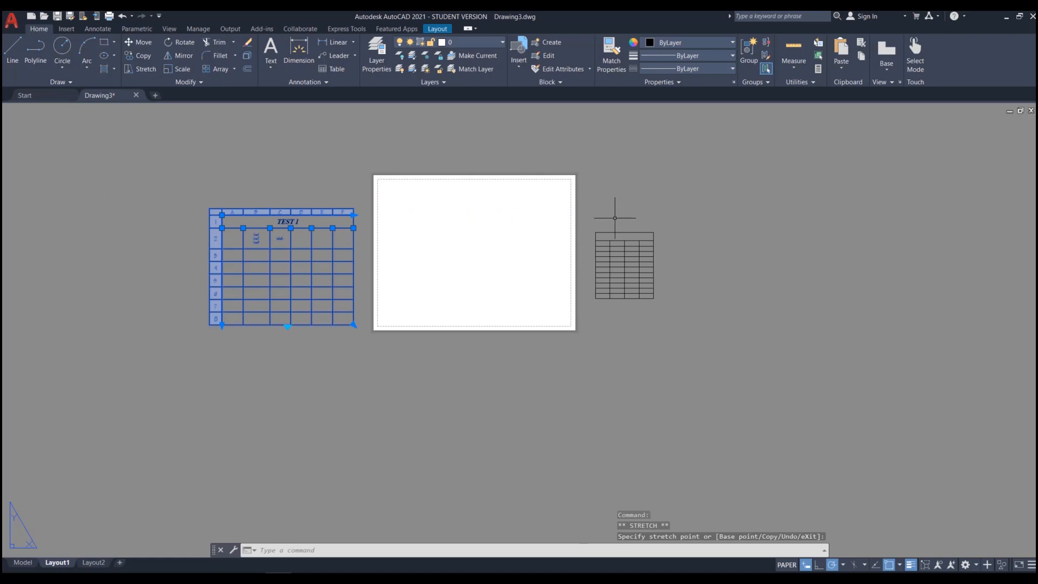
Step: Move the empty four-column table from beside the sheet onto the upper middle-left part of the sheet
click(657, 244)
click(618, 246)
click(595, 232)
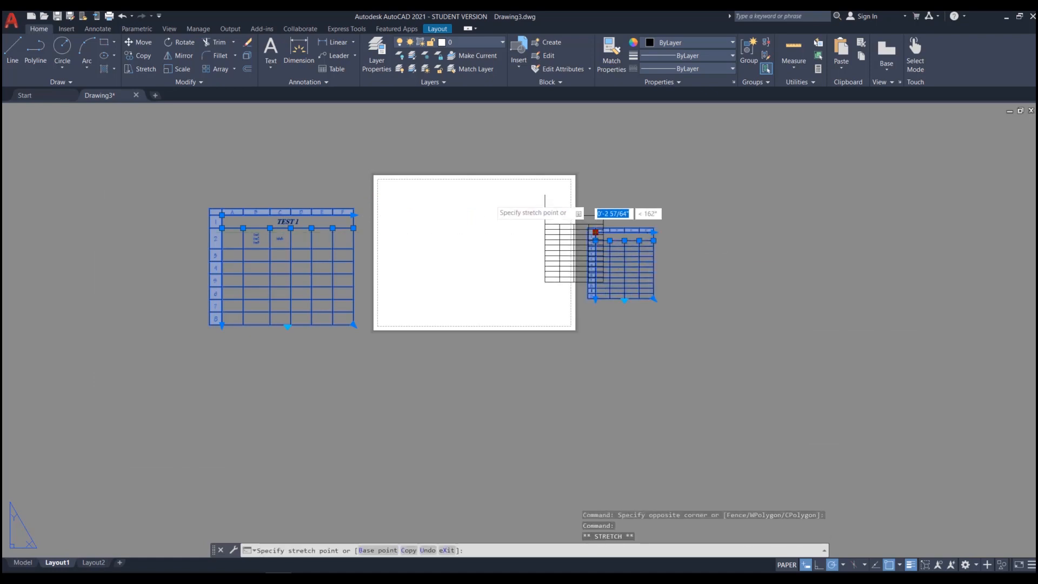
scroll(478, 204, up, 2)
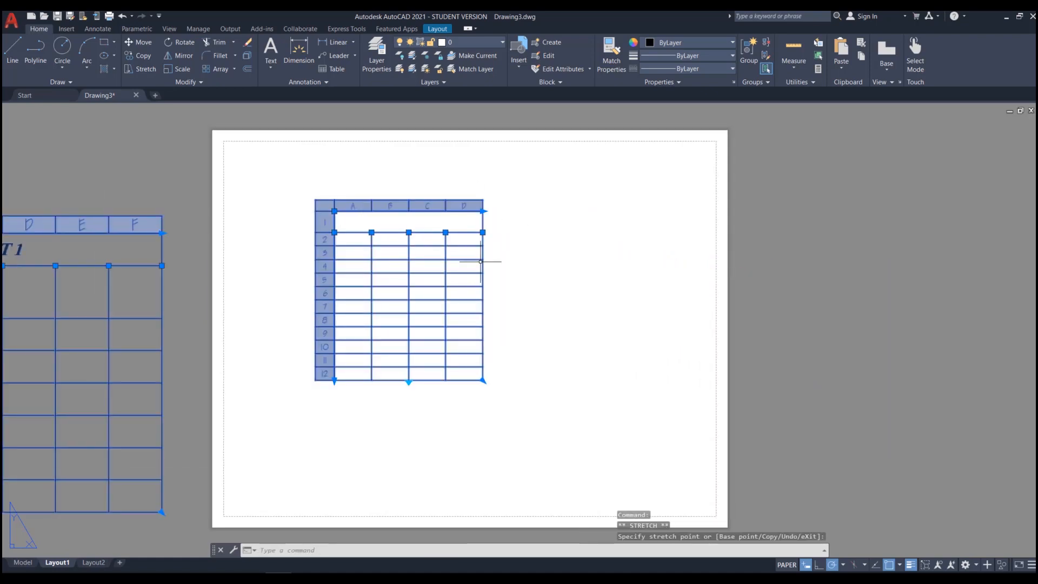
Step: Break the empty four-column table below row 6 so the remaining rows continue in a second part beside it
key(Escape)
click(500, 253)
click(444, 279)
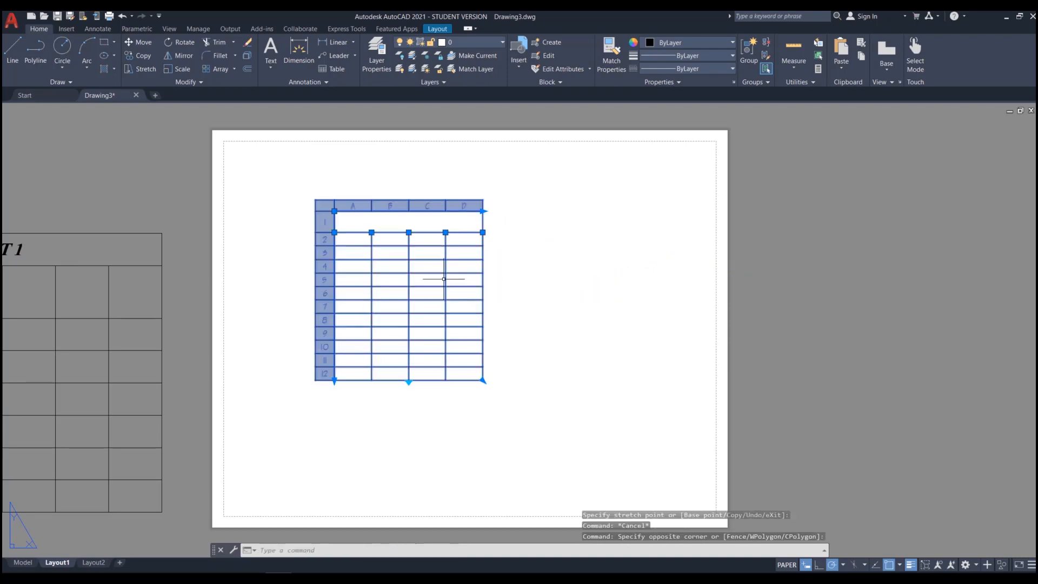
scroll(336, 258, up, 2)
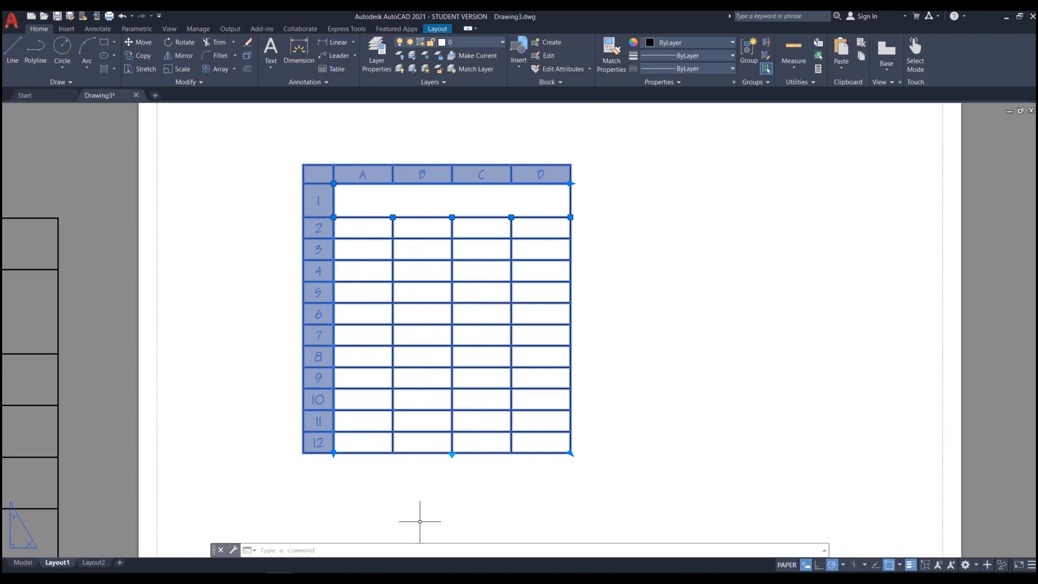
click(452, 455)
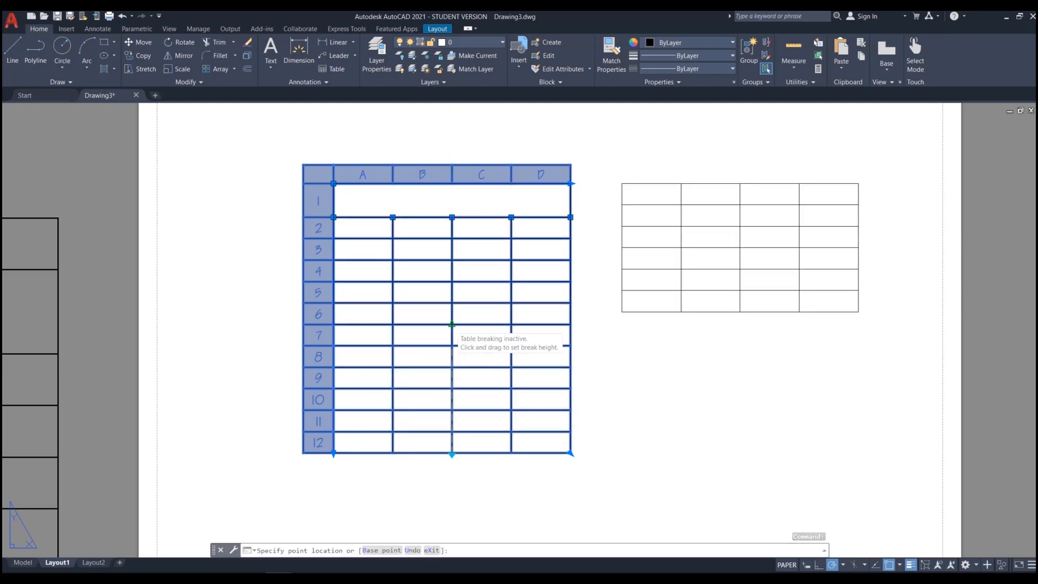
click(452, 325)
Step: Shorten the break height of the four-column table so its first part ends below row 5
scroll(426, 401, up, 3)
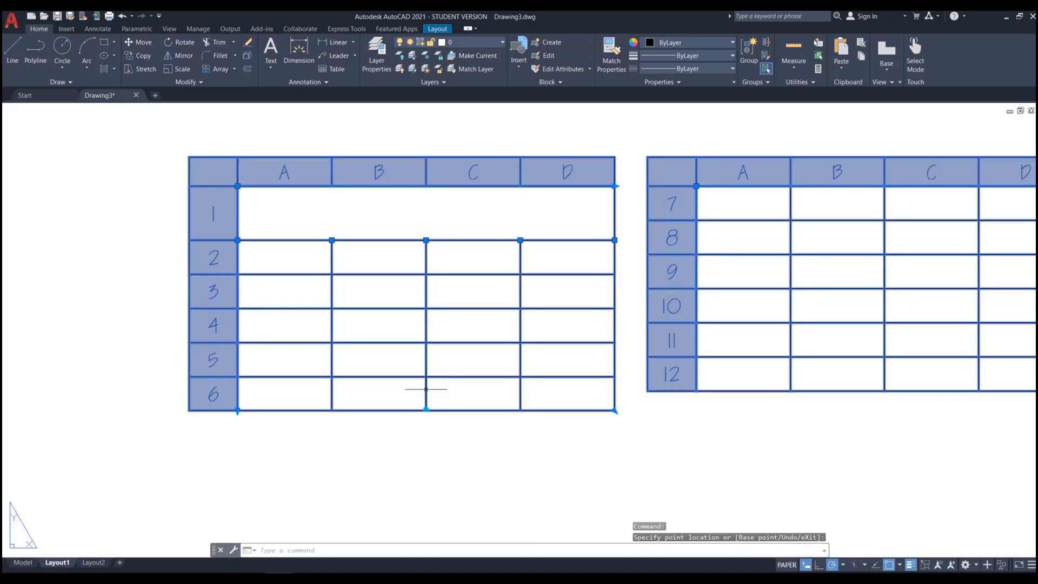
click(426, 409)
click(425, 379)
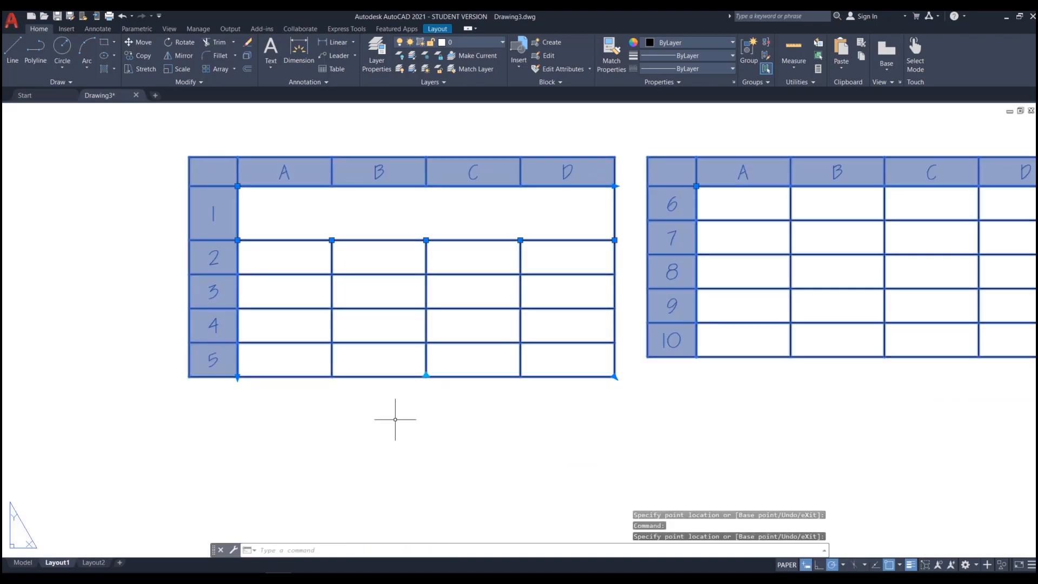
scroll(433, 330, down, 4)
scroll(420, 343, up, 2)
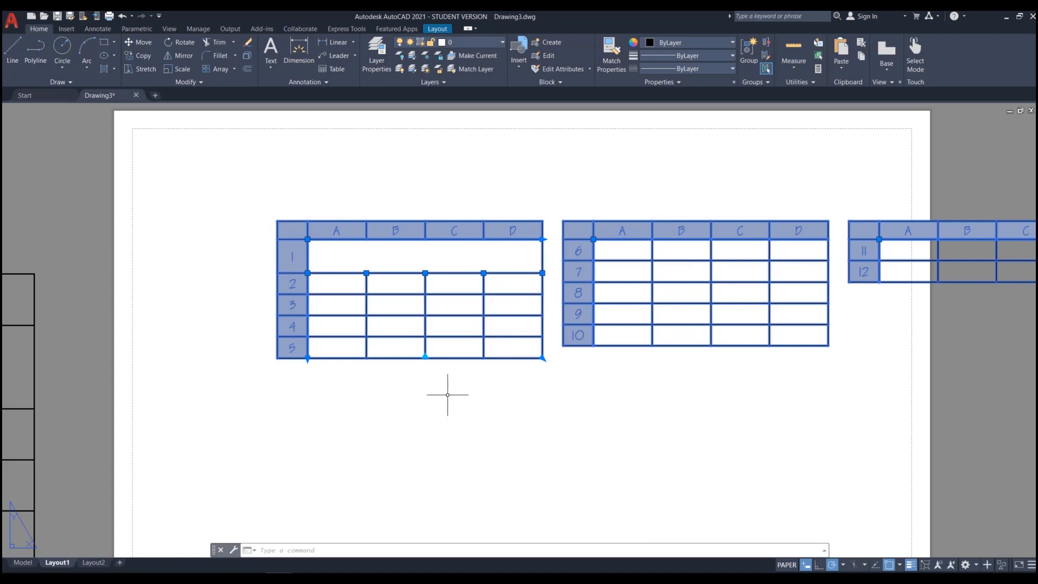
Step: Open the Properties palette for the broken four-column table, with the whole table selected
key(ctrl+1)
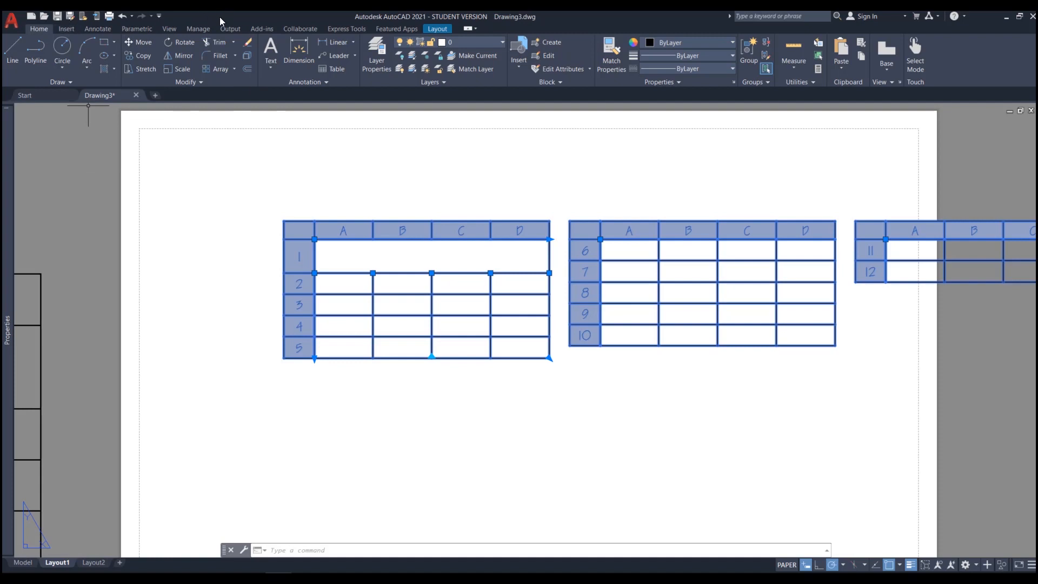
click(169, 29)
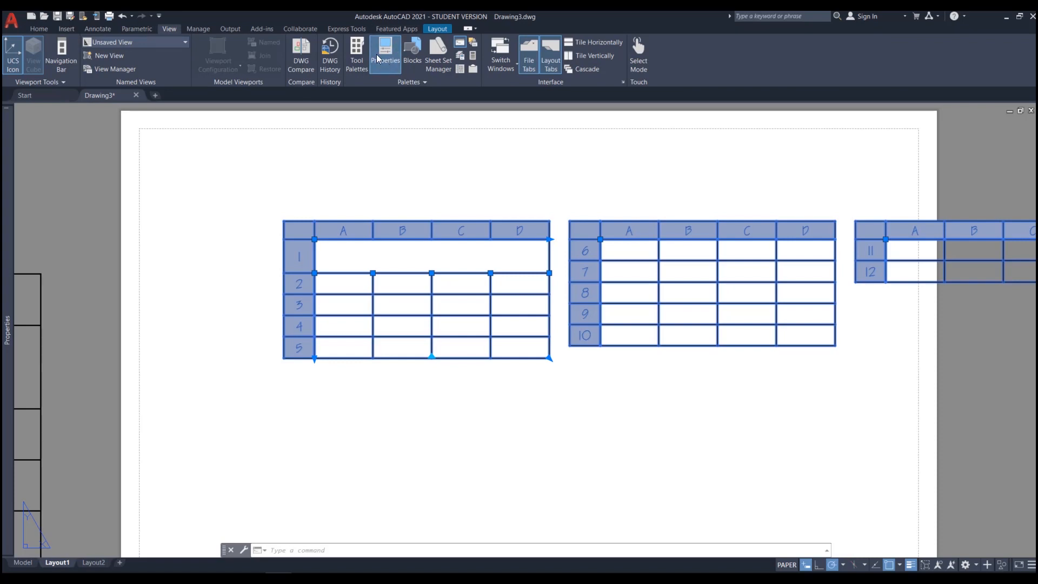
click(38, 28)
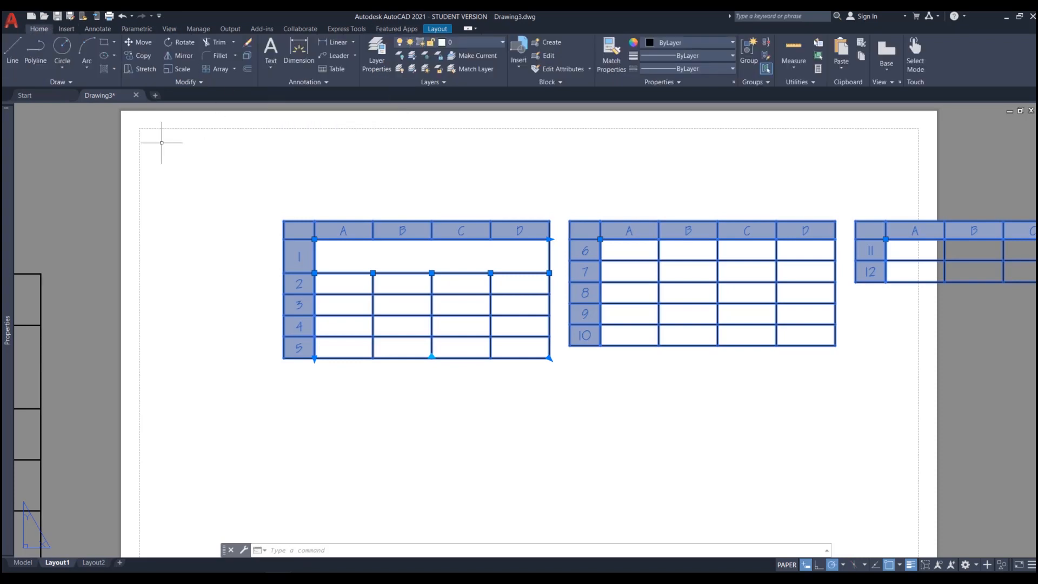
key(Escape)
click(445, 349)
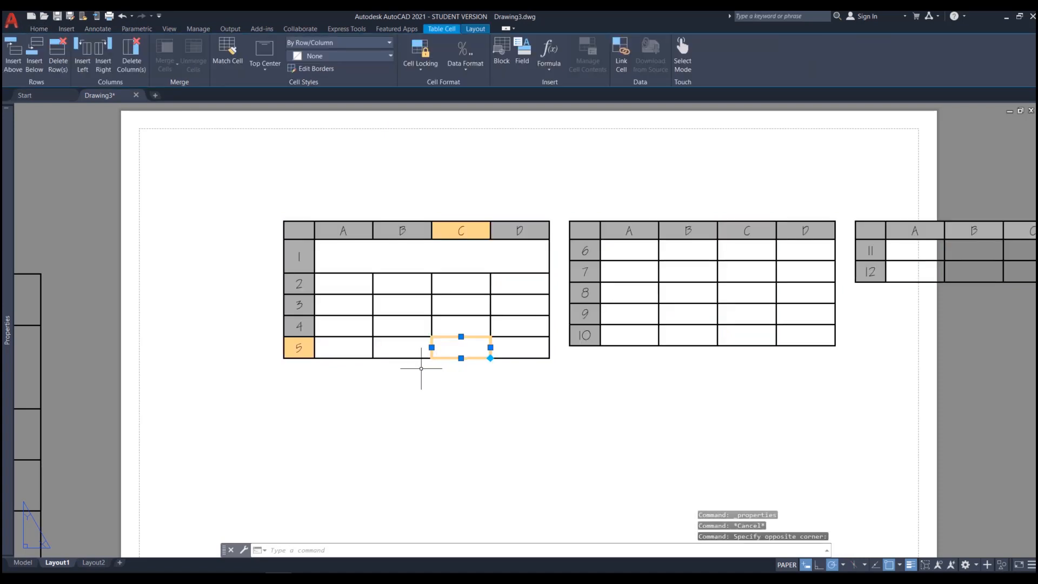
key(Escape)
drag(421, 368, 413, 355)
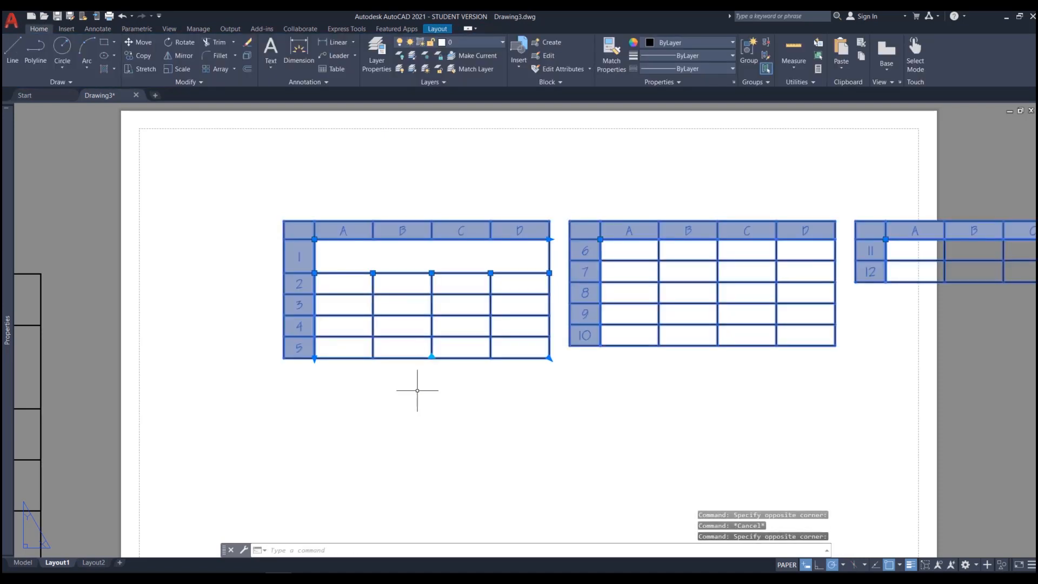
key(ctrl+1)
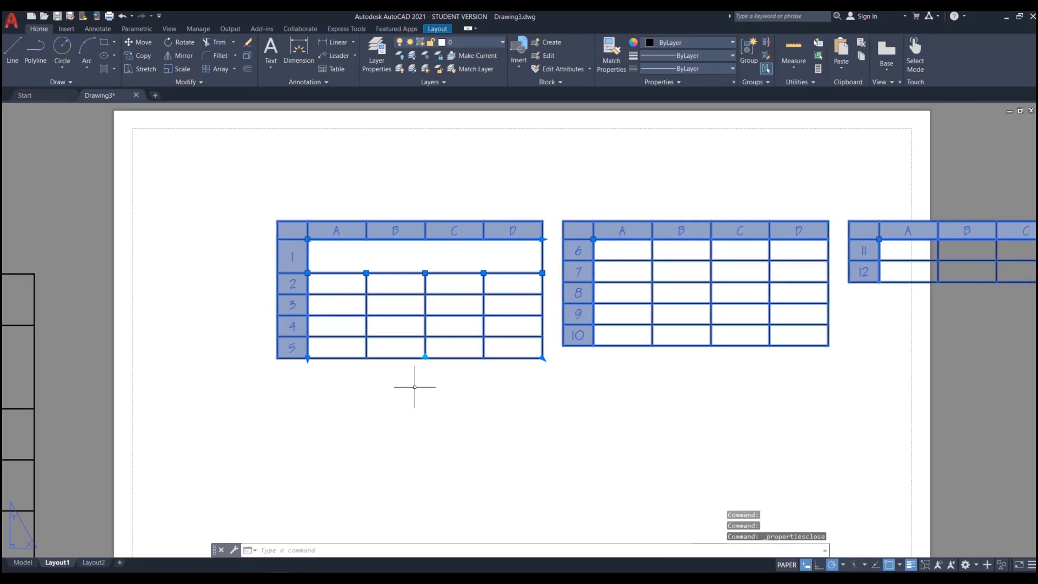
key(ctrl+1)
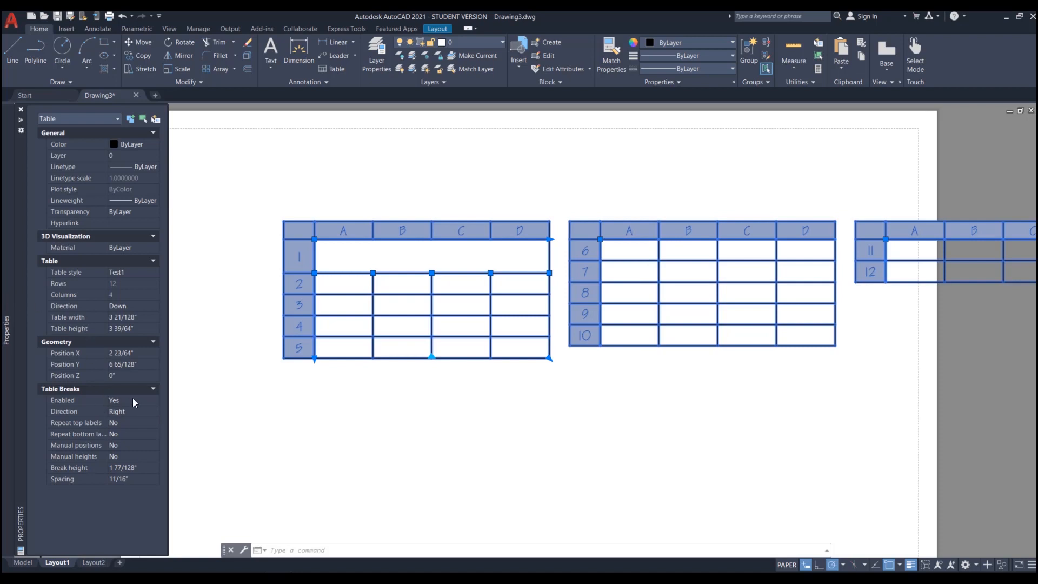
Step: Disable the table breaks of the four-column table and enable them again
click(135, 400)
click(152, 400)
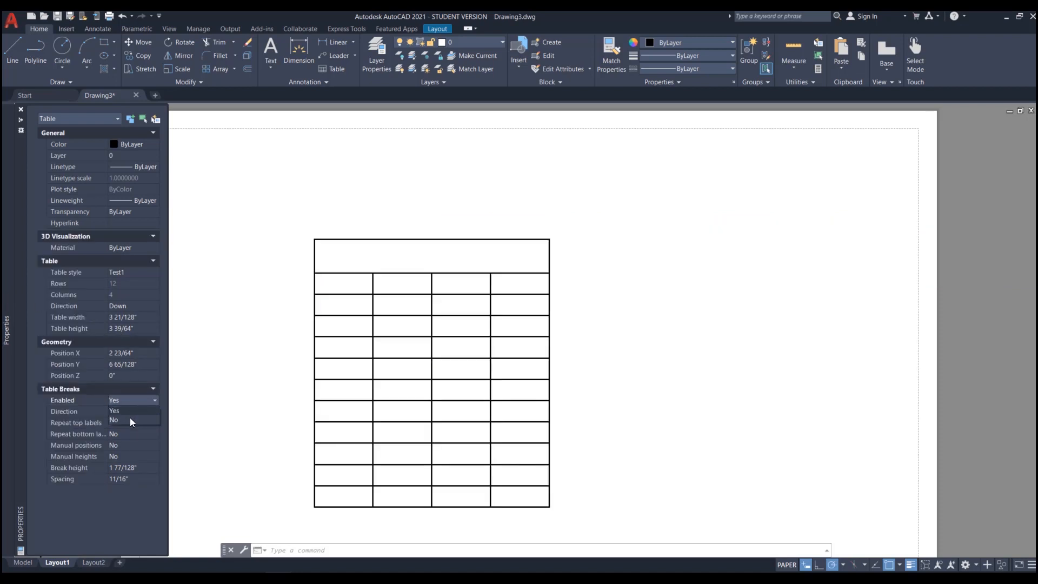
click(130, 420)
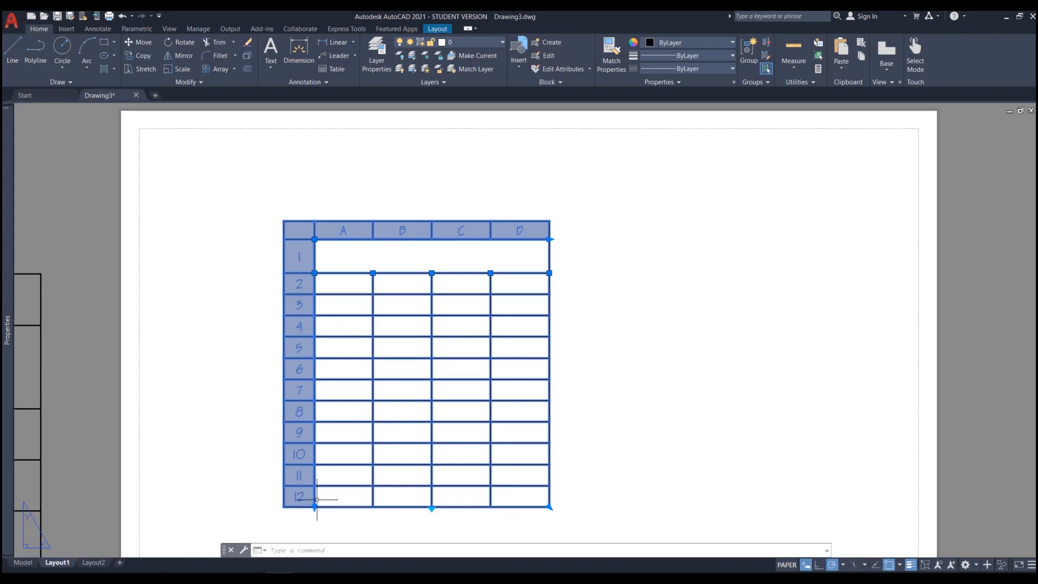
mouse_move(7, 305)
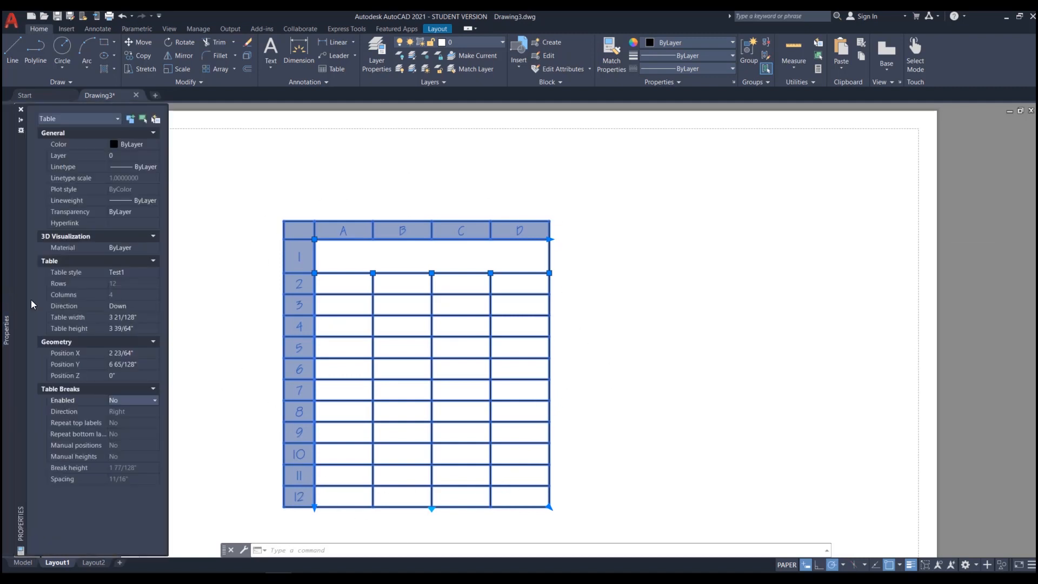
click(138, 403)
click(134, 410)
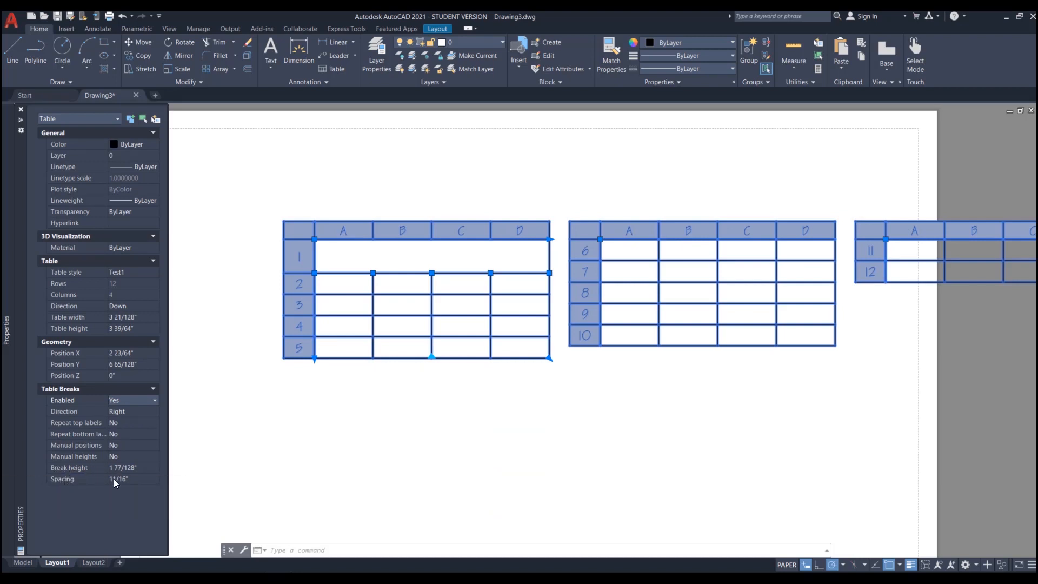
Step: Try a table break spacing of 2" and reduce it to 1/2"
click(130, 479)
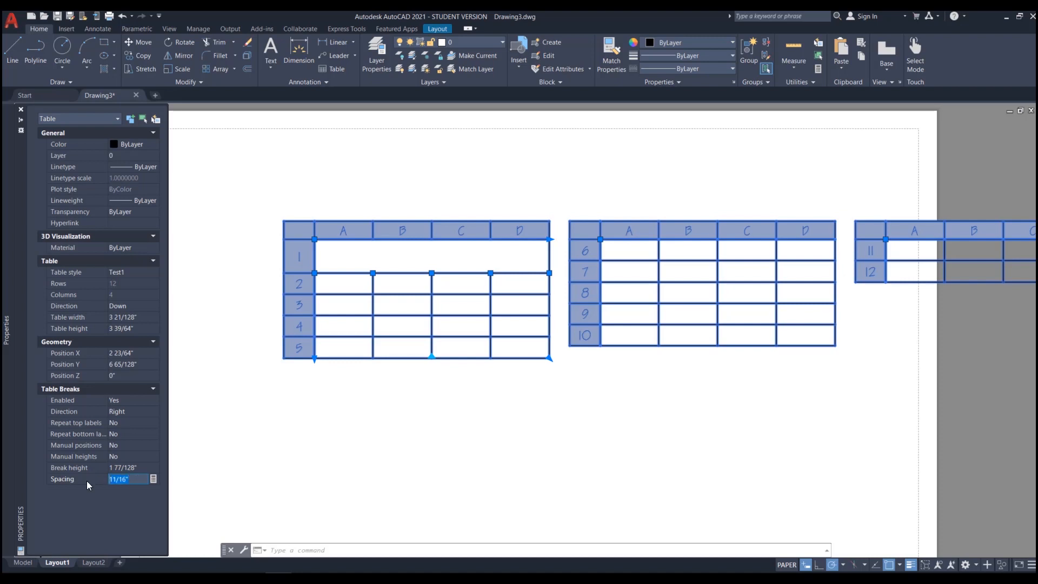
text(2)
click(123, 468)
click(123, 478)
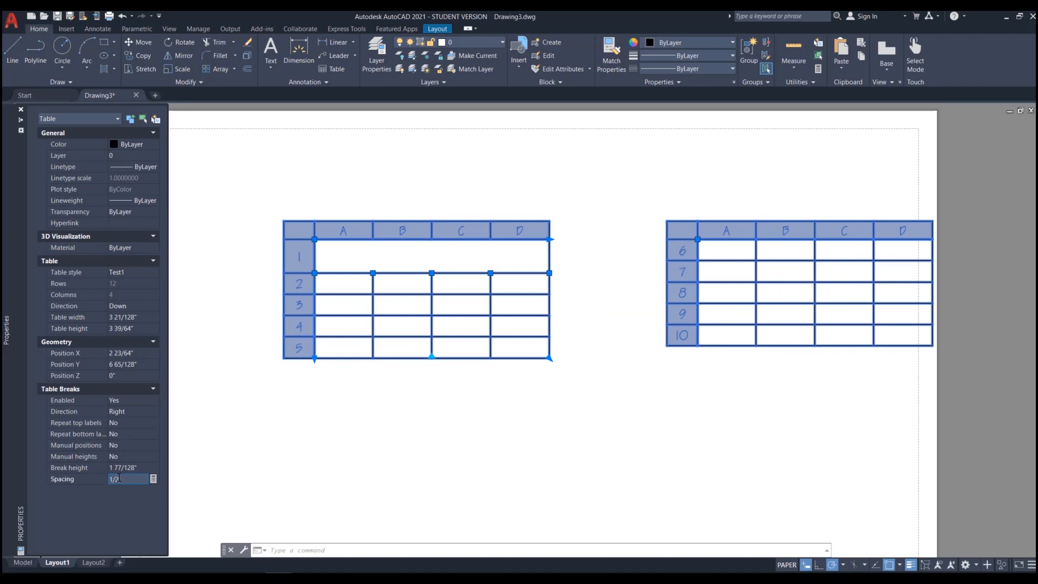
text(1/2)
click(130, 469)
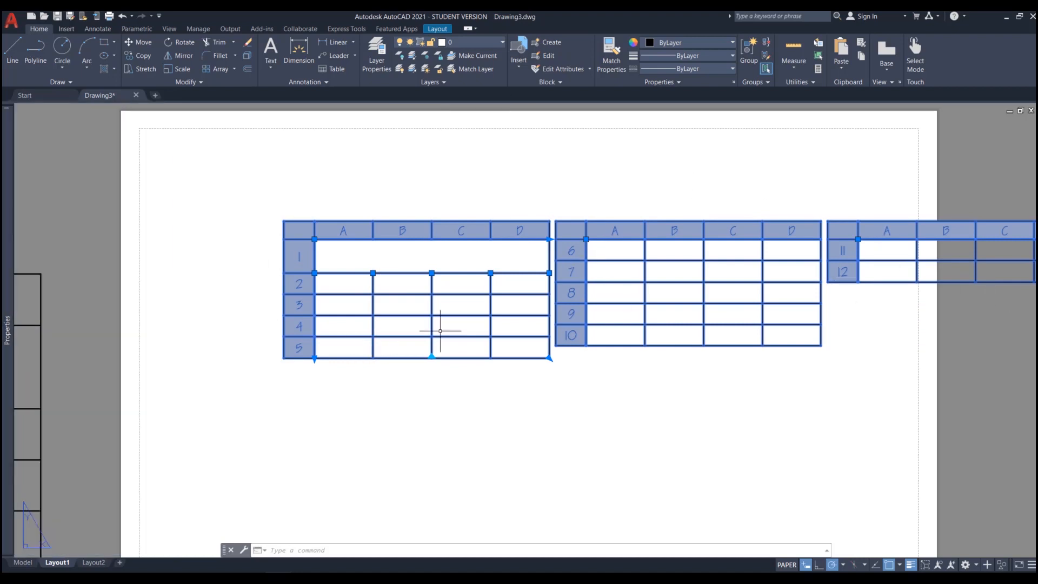
mouse_move(7, 360)
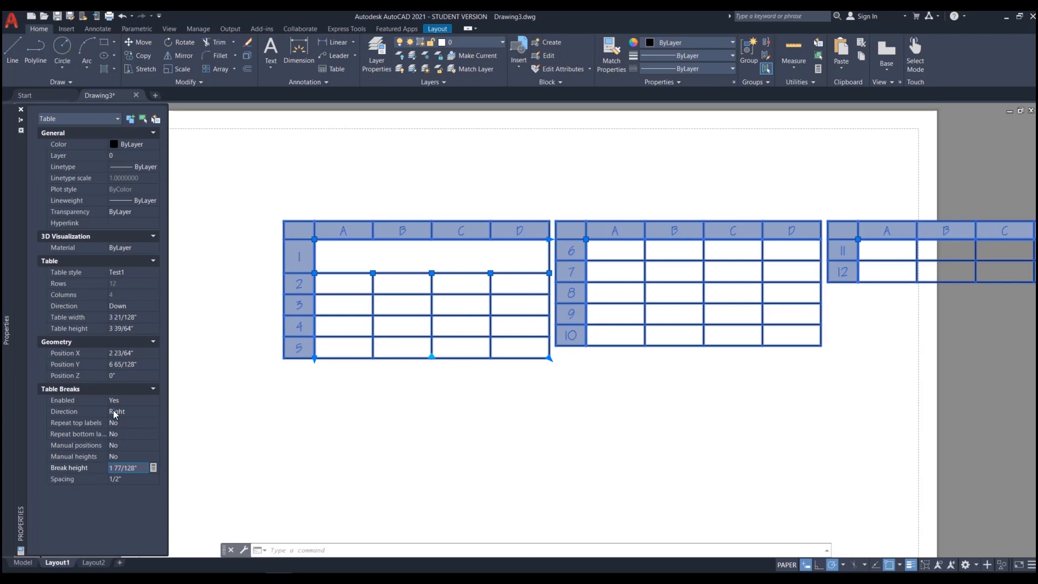
click(135, 411)
click(137, 411)
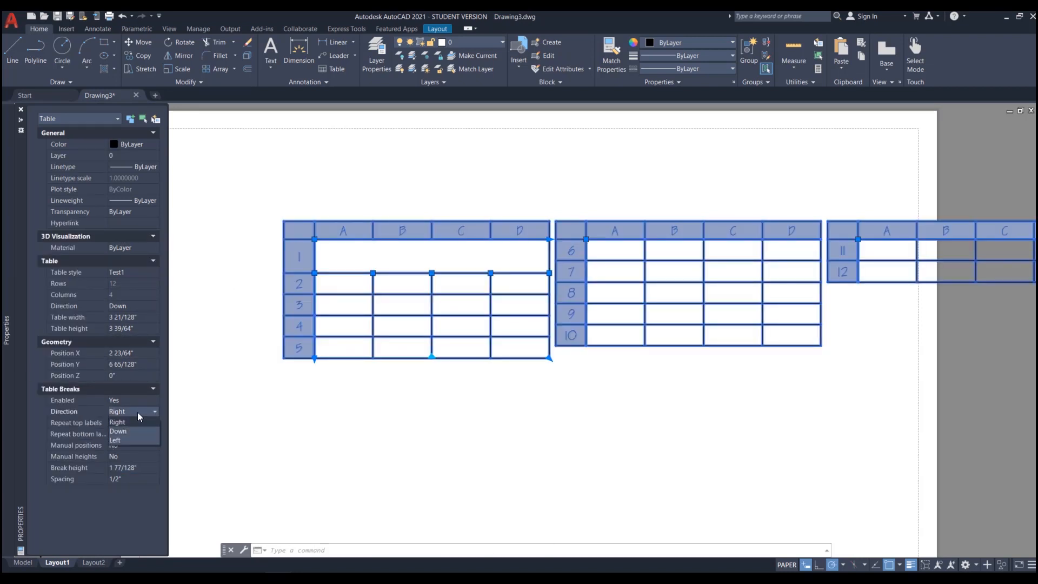
click(19, 396)
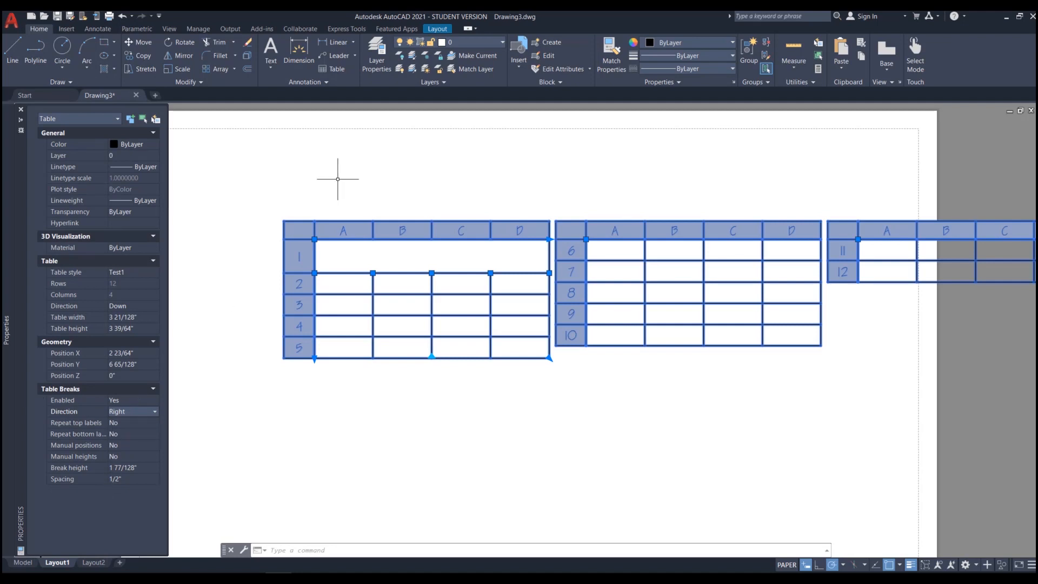
click(366, 169)
click(363, 174)
Step: Set table breaks to No so all twelve rows form one table, and clear the table selection
mouse_move(7, 324)
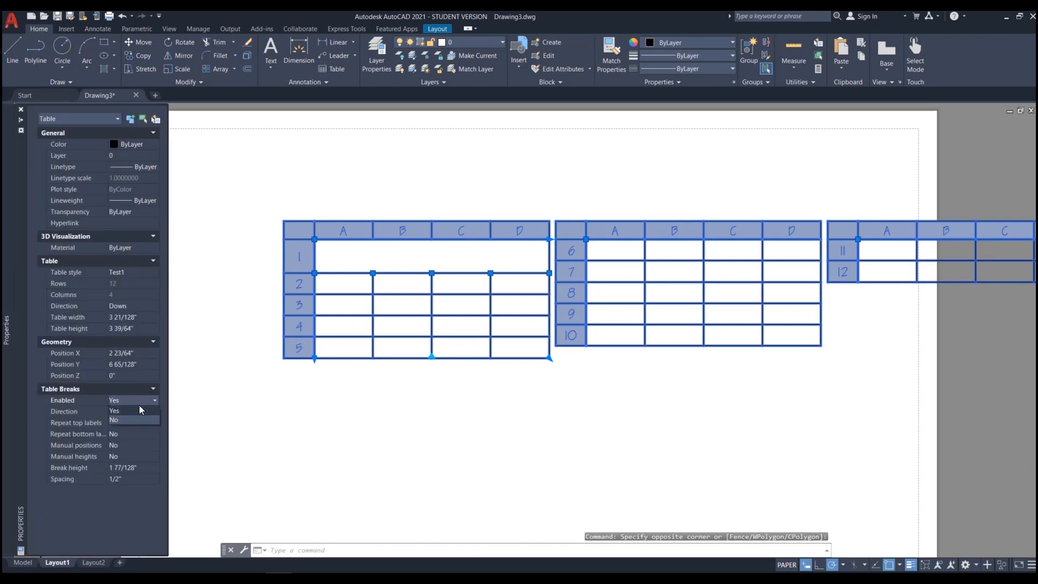
click(135, 420)
key(Escape)
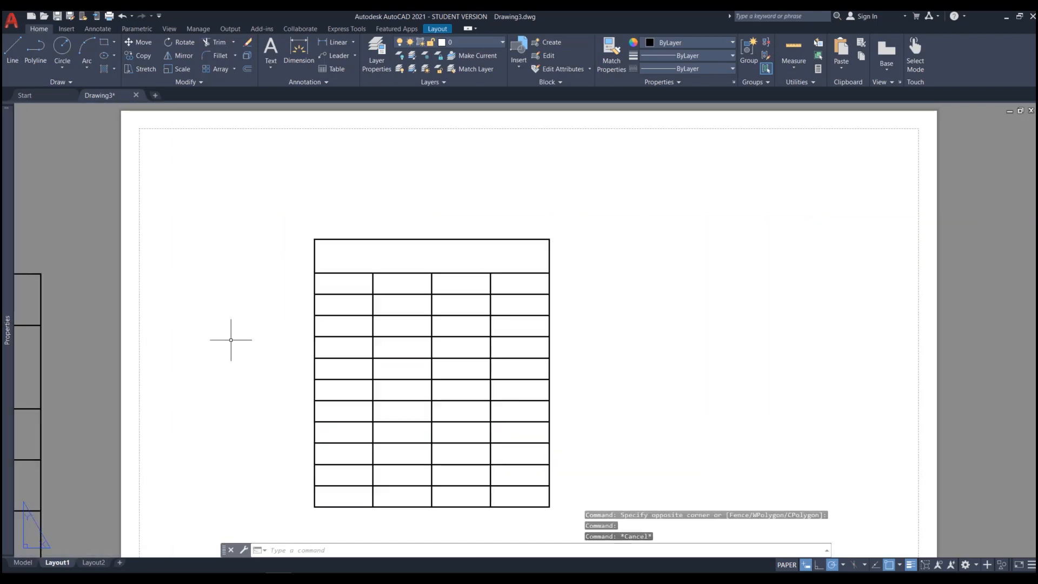
Step: Enter TEXT in cell B2 of the four-column table and underline it
double_click(412, 283)
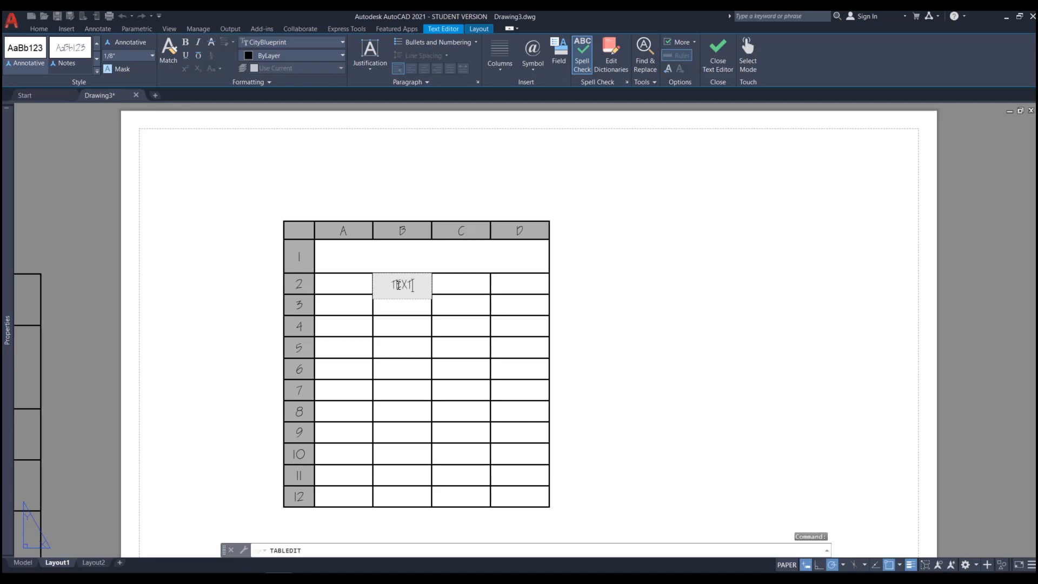
click(437, 288)
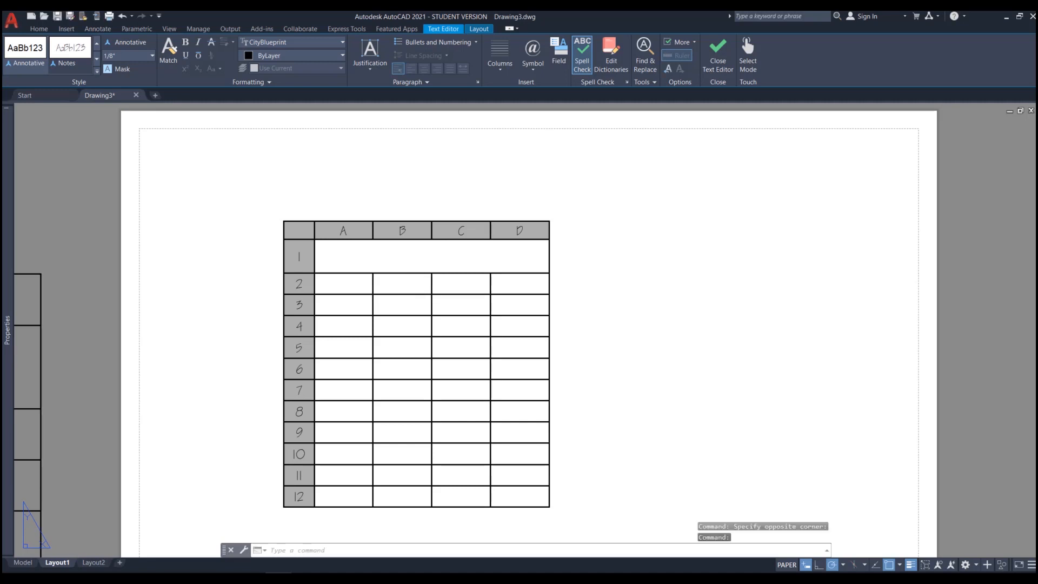
double_click(396, 283)
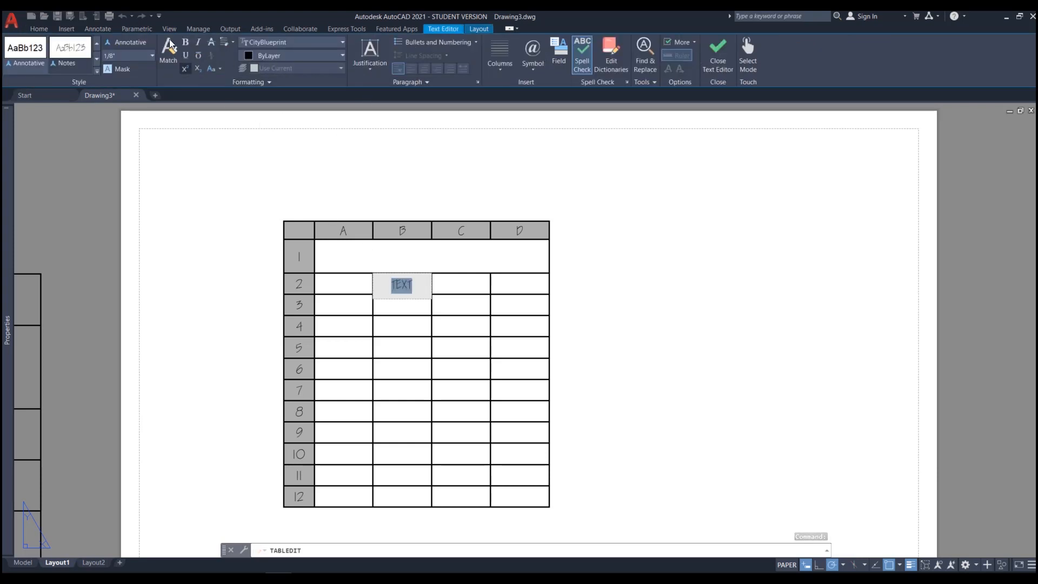
click(186, 56)
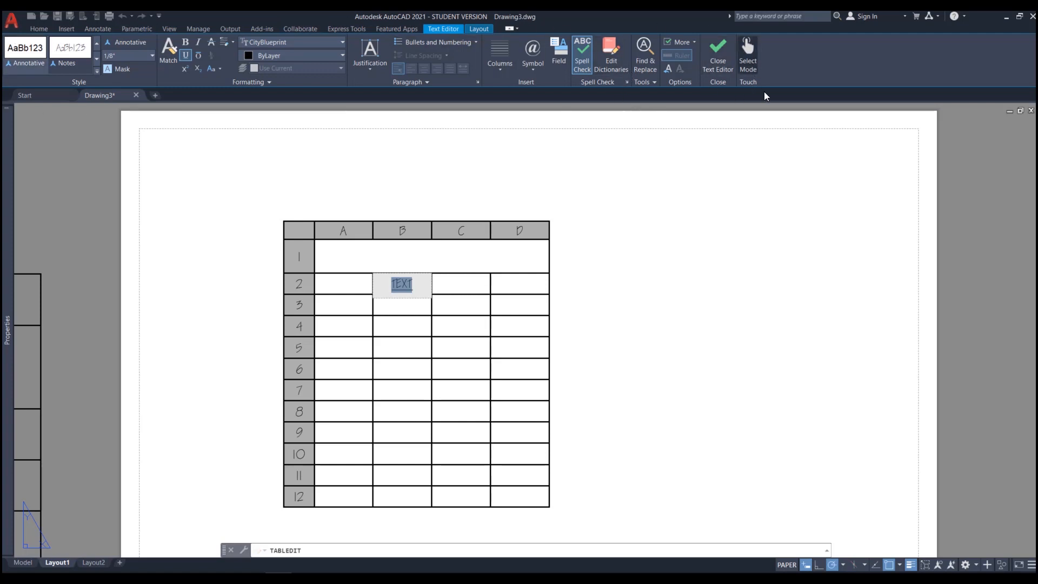
click(642, 226)
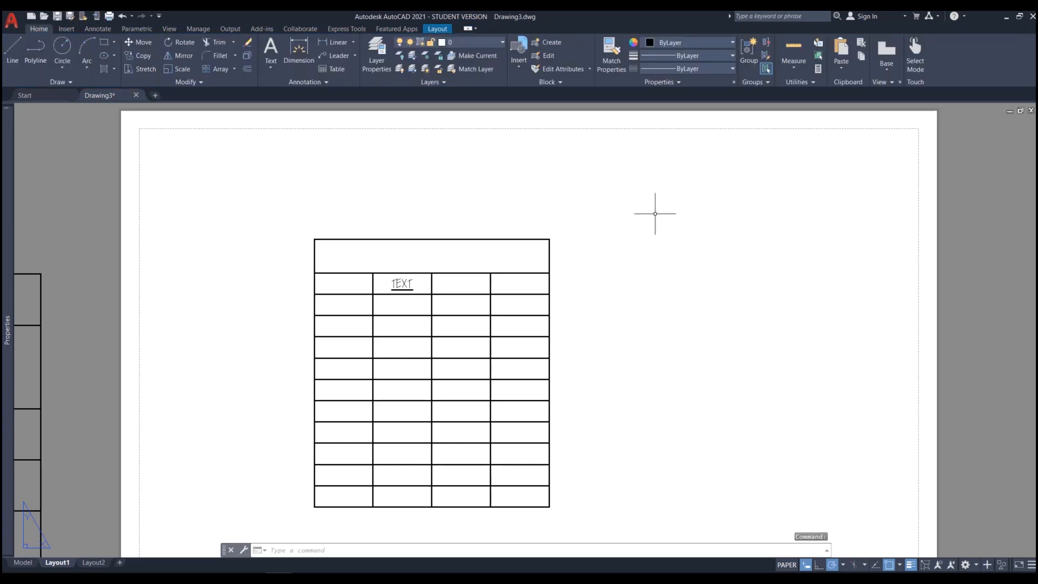
Step: Reopen the underlined text in cell B2 for editing and close the text editor
click(407, 293)
double_click(408, 293)
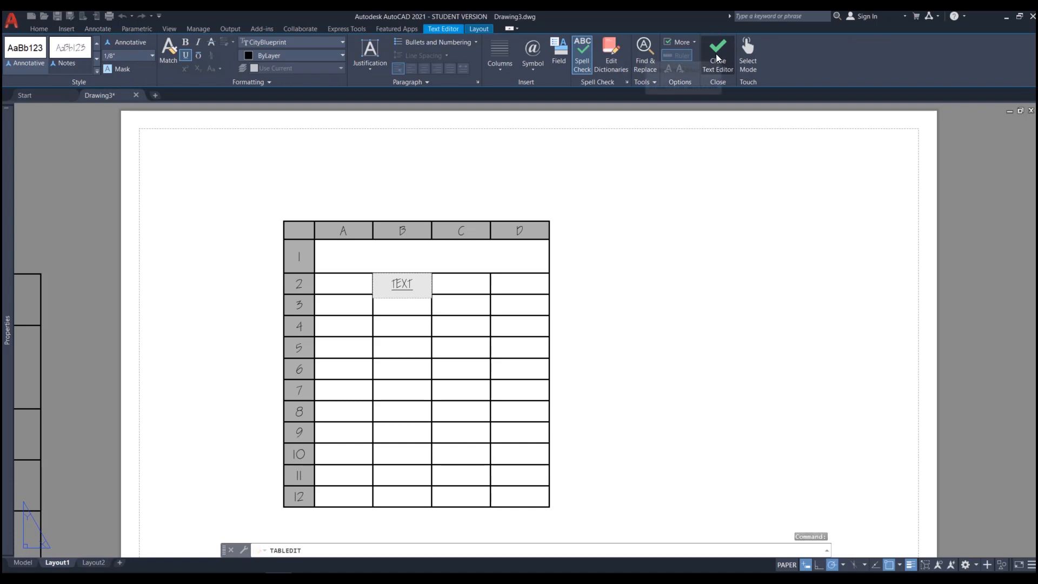
click(716, 60)
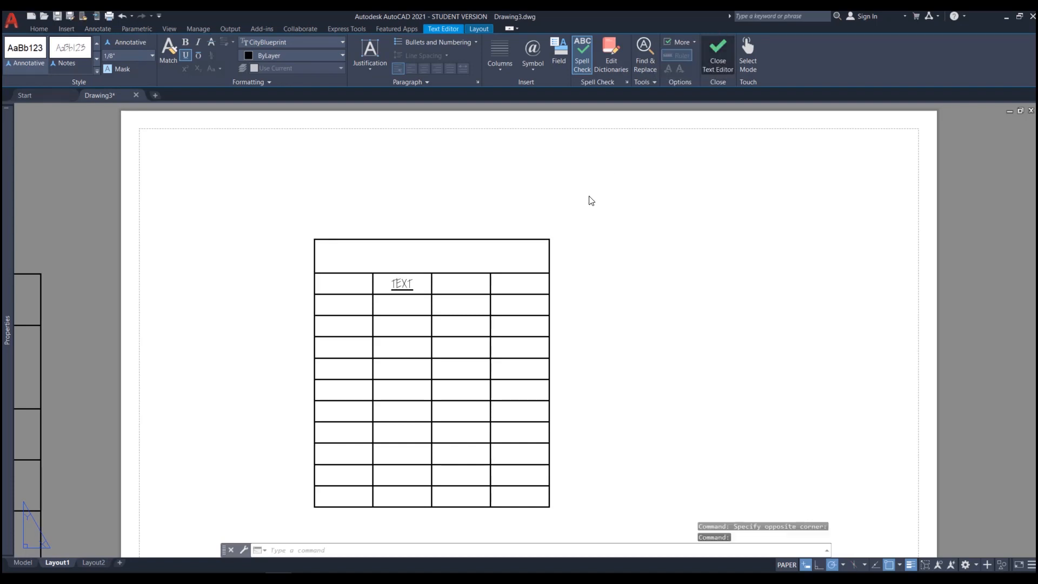